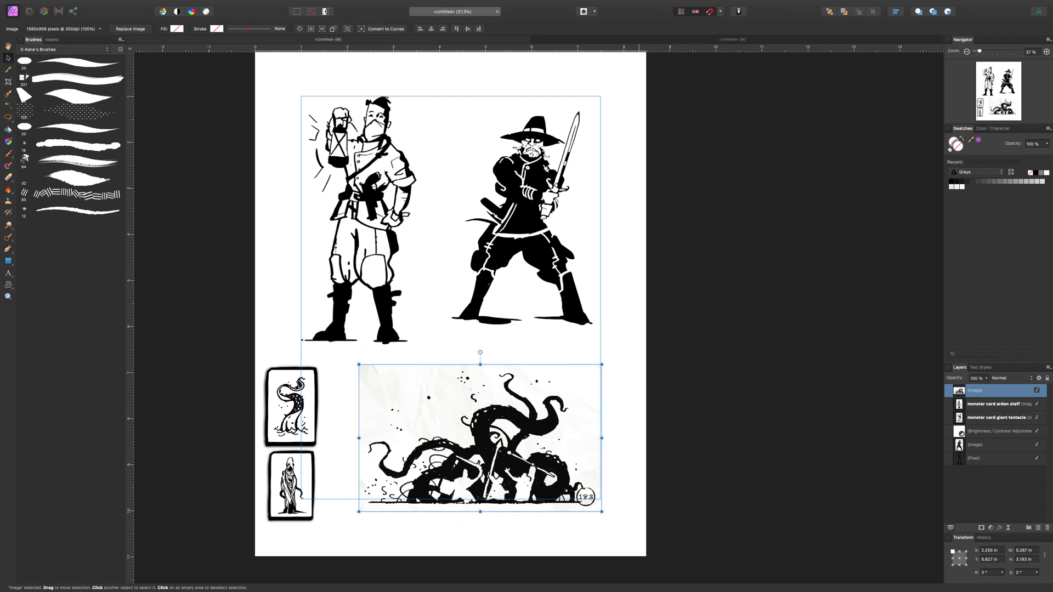
# Select the image layer holding the swordsman in the wide-brimmed hat
pyautogui.scroll(2, 528, 349)
pyautogui.hscroll(-2, 528, 350)
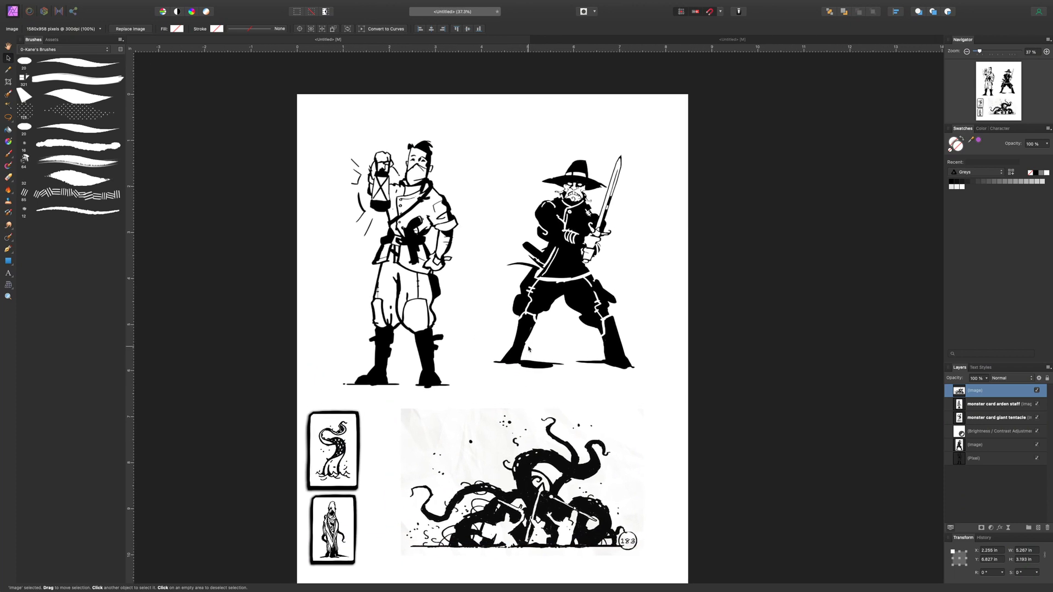
pyautogui.scroll(-1, 529, 349)
pyautogui.hscroll(-1, 529, 349)
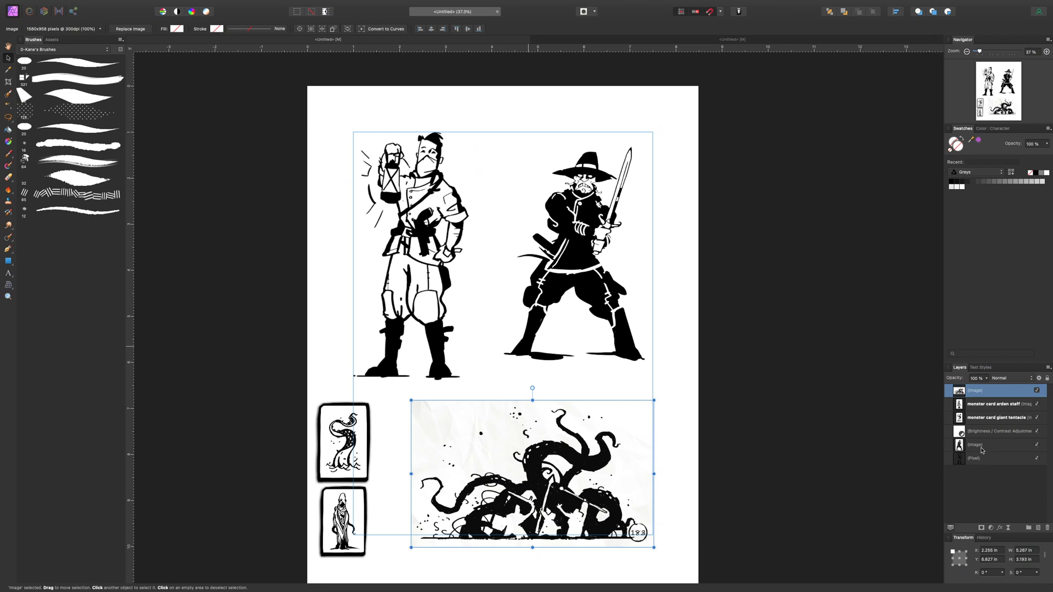
pyautogui.click(982, 447)
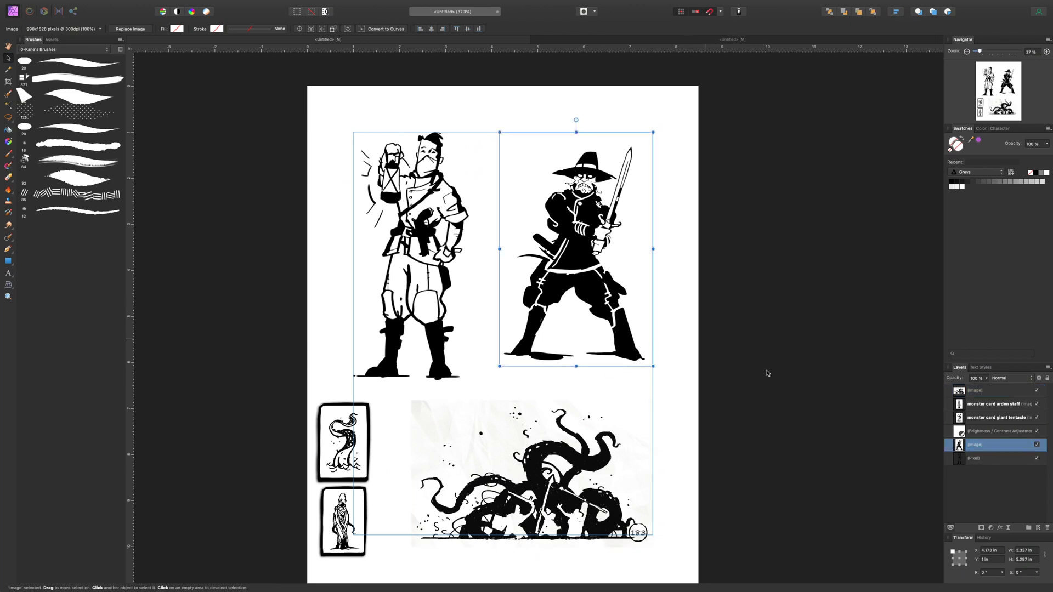
pyautogui.moveTo(605, 275)
pyautogui.mouseDown()
pyautogui.moveTo(510, 274)
pyautogui.moveTo(605, 275)
pyautogui.mouseUp()
pyautogui.click(239, 6)
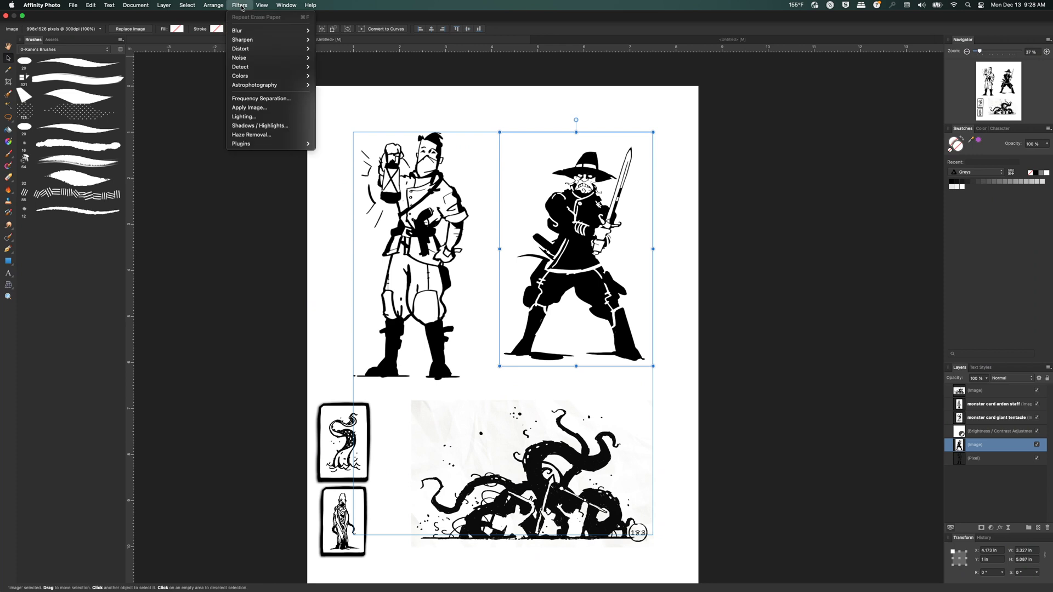
pyautogui.moveTo(246, 77)
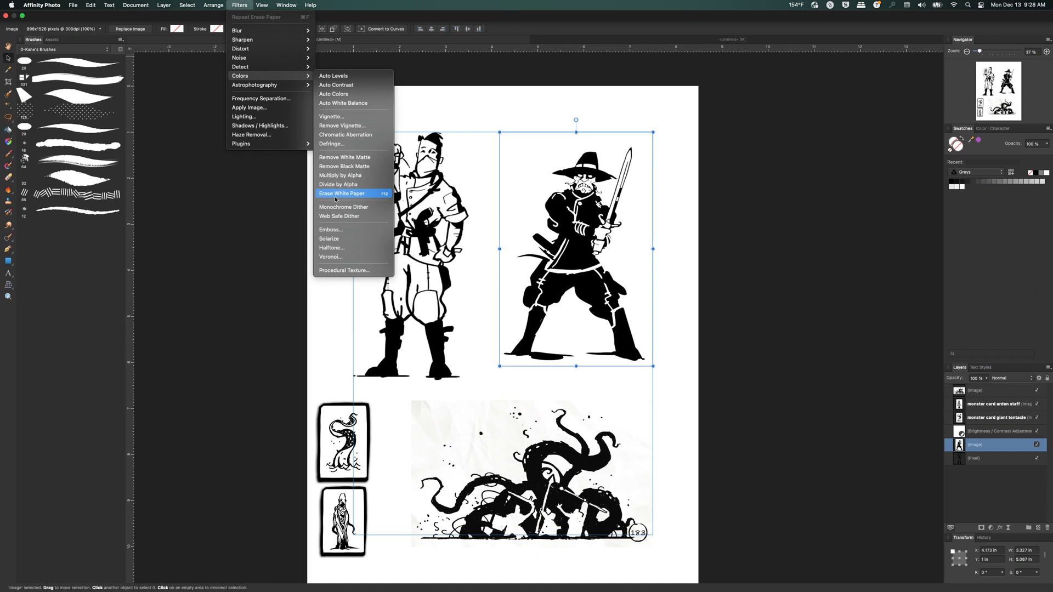
pyautogui.click(41, 5)
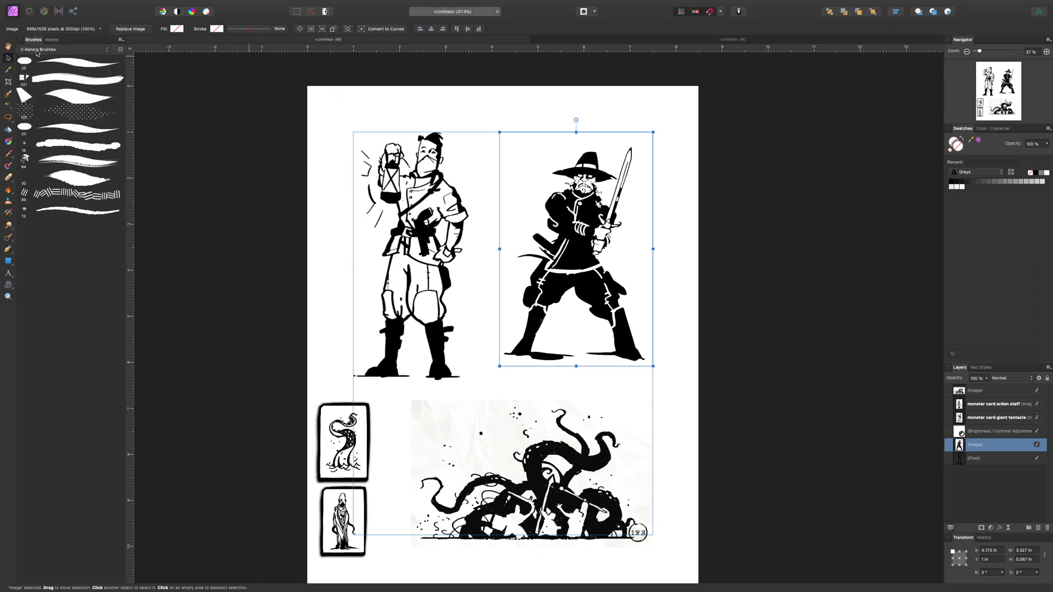
pyautogui.click(42, 5)
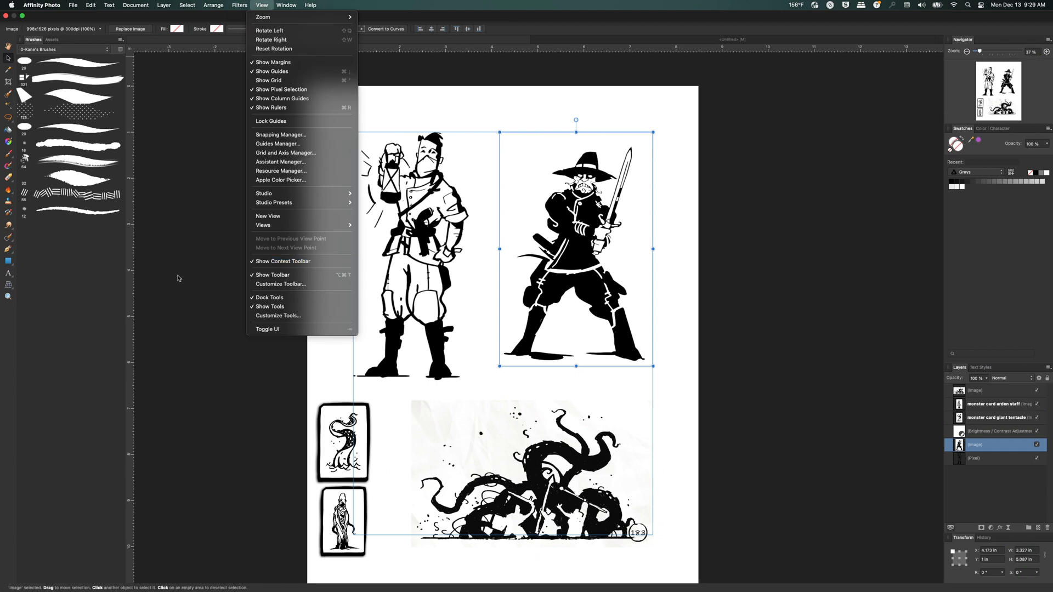
pyautogui.click(187, 231)
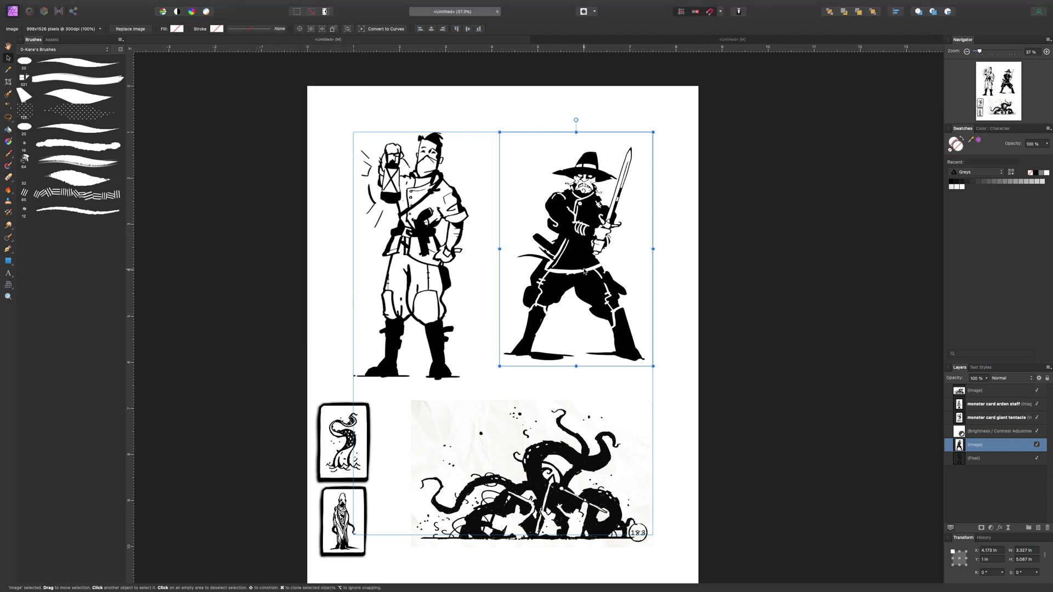
# Apply the Erase White Paper filter to the swordsman image and nudge the figure slightly up and to the left
pyautogui.click(239, 5)
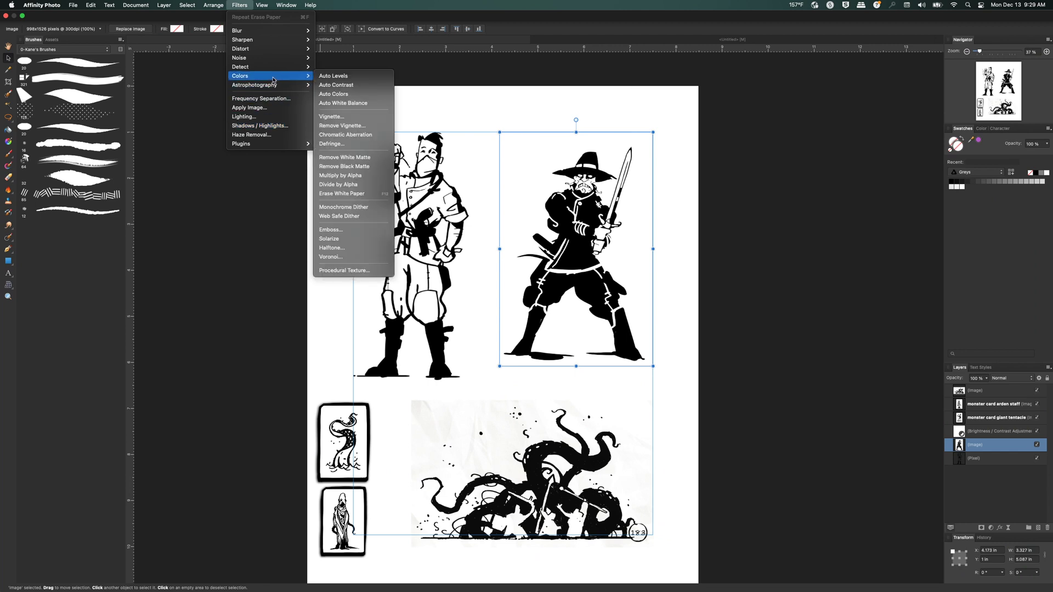
pyautogui.click(367, 194)
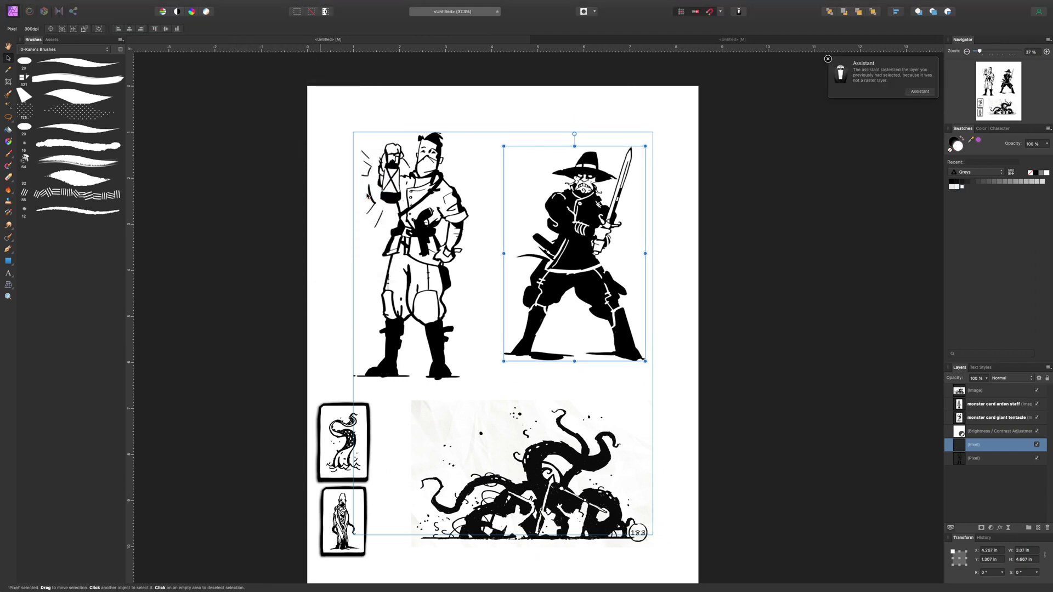
pyautogui.moveTo(603, 281)
pyautogui.mouseDown()
pyautogui.moveTo(526, 279)
pyautogui.moveTo(598, 276)
pyautogui.mouseUp()
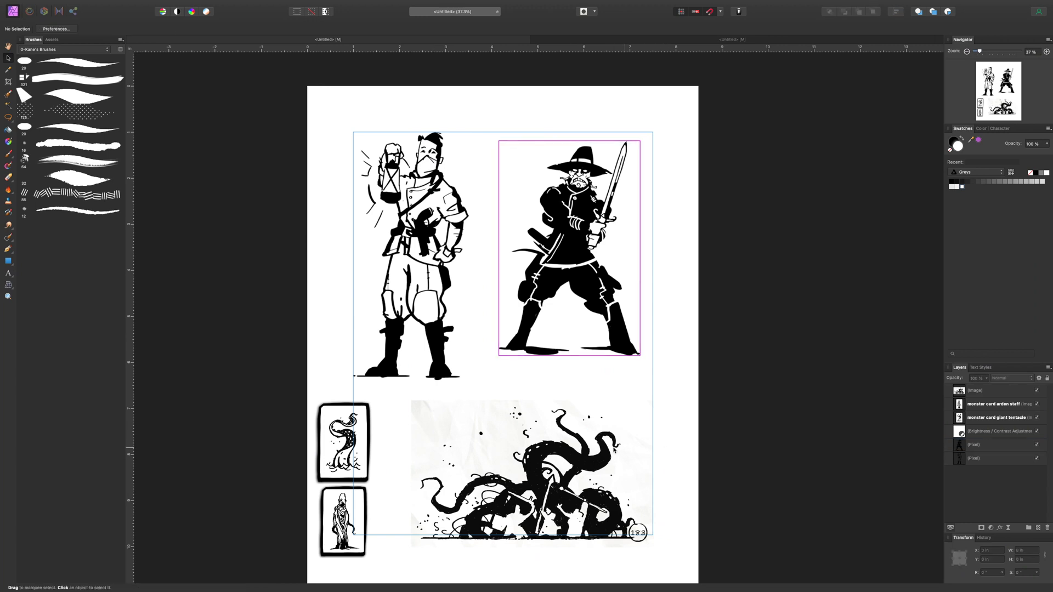
# Move the large tentacle battle image up about 0.27 in and try the Erase White Paper filter on it
pyautogui.click(540, 460)
pyautogui.moveTo(540, 465); pyautogui.dragTo(541, 452)
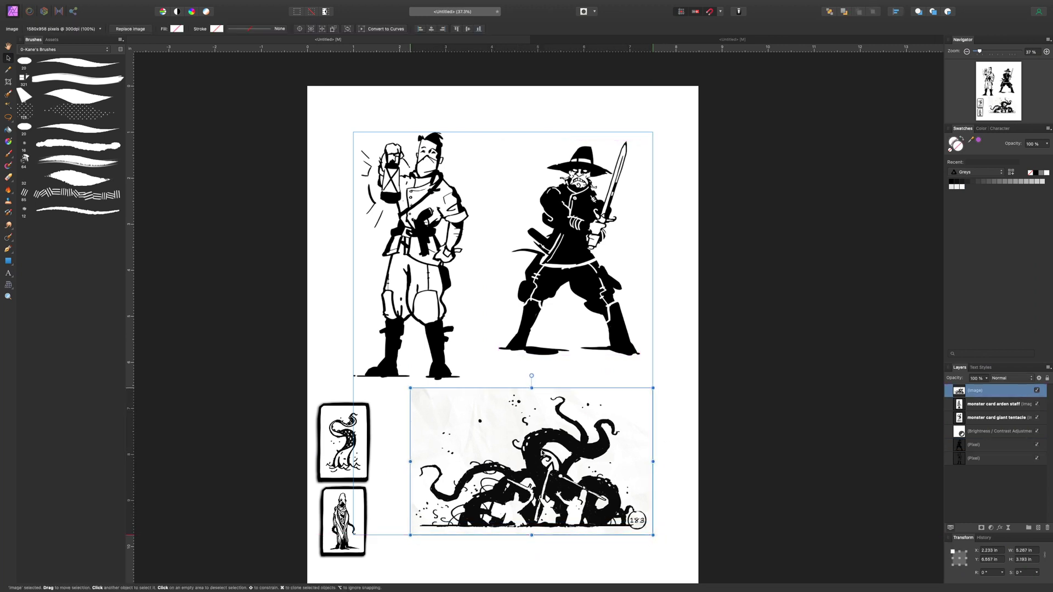
pyautogui.click(239, 4)
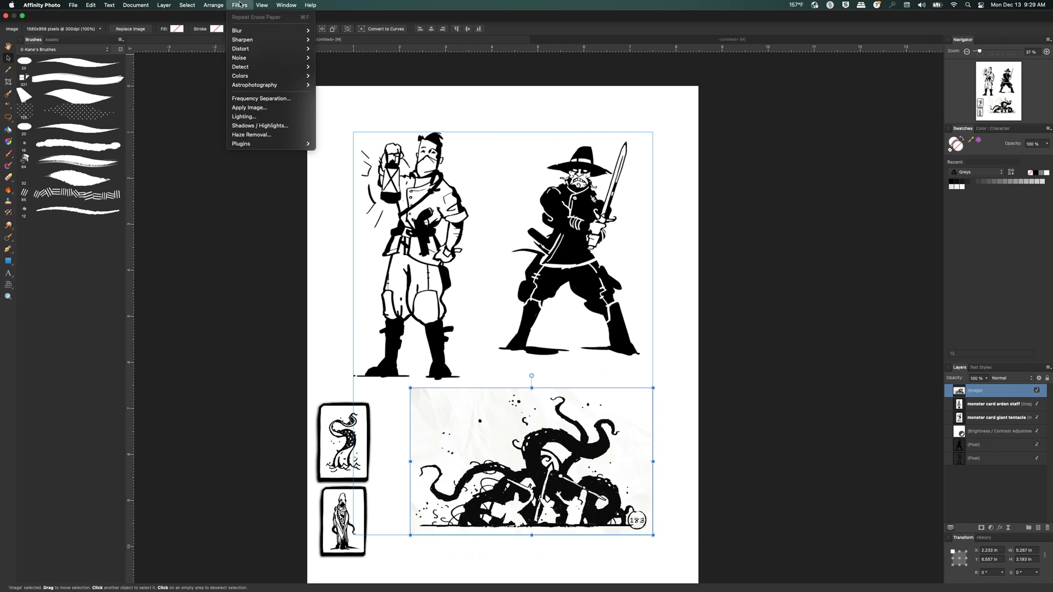
pyautogui.moveTo(268, 78)
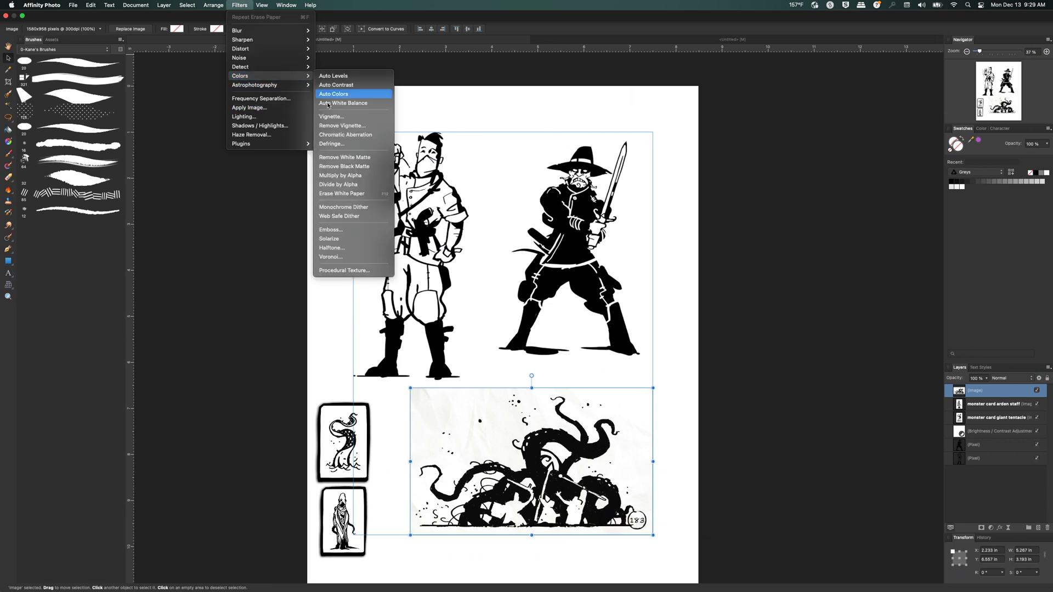
pyautogui.click(341, 193)
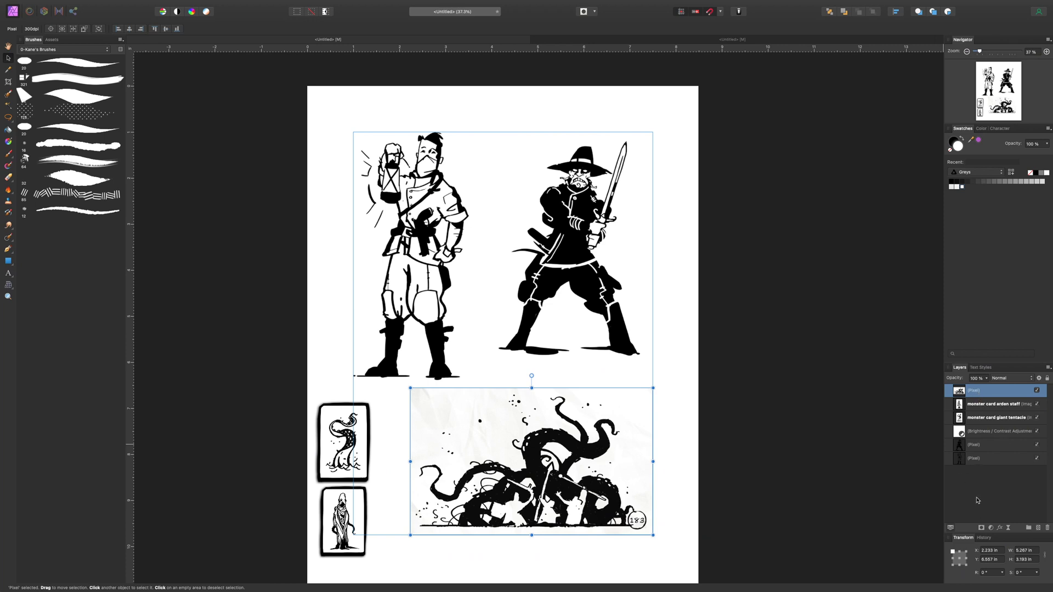
# Add a Brightness and Contrast adjustment of about 93% brightness and 60% contrast, and merge it into the tentacle battle image
pyautogui.click(990, 528)
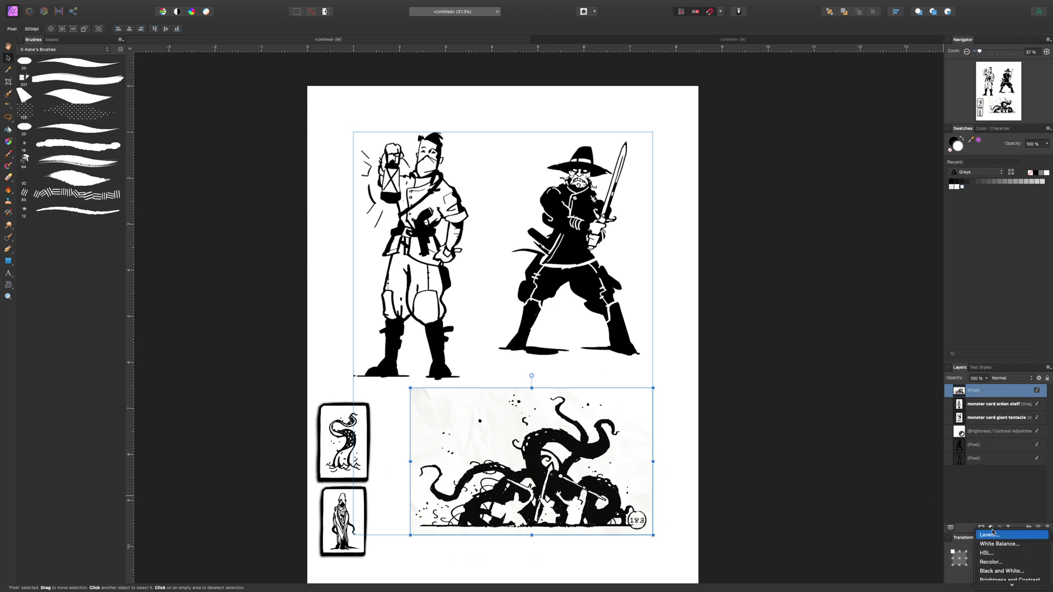
pyautogui.moveTo(1010, 581)
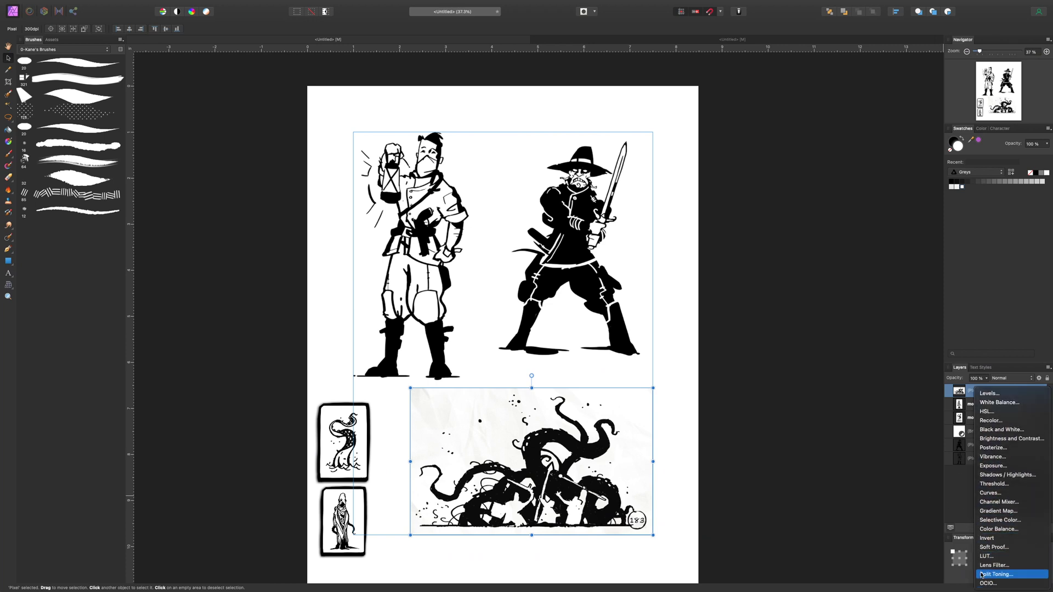
pyautogui.click(1008, 440)
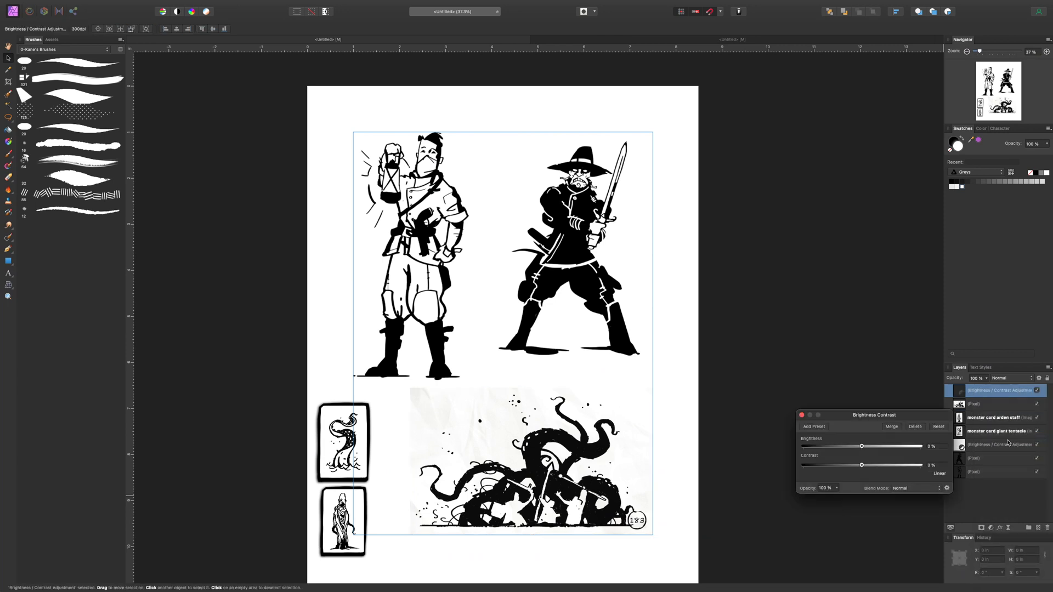
pyautogui.moveTo(861, 446); pyautogui.dragTo(918, 446)
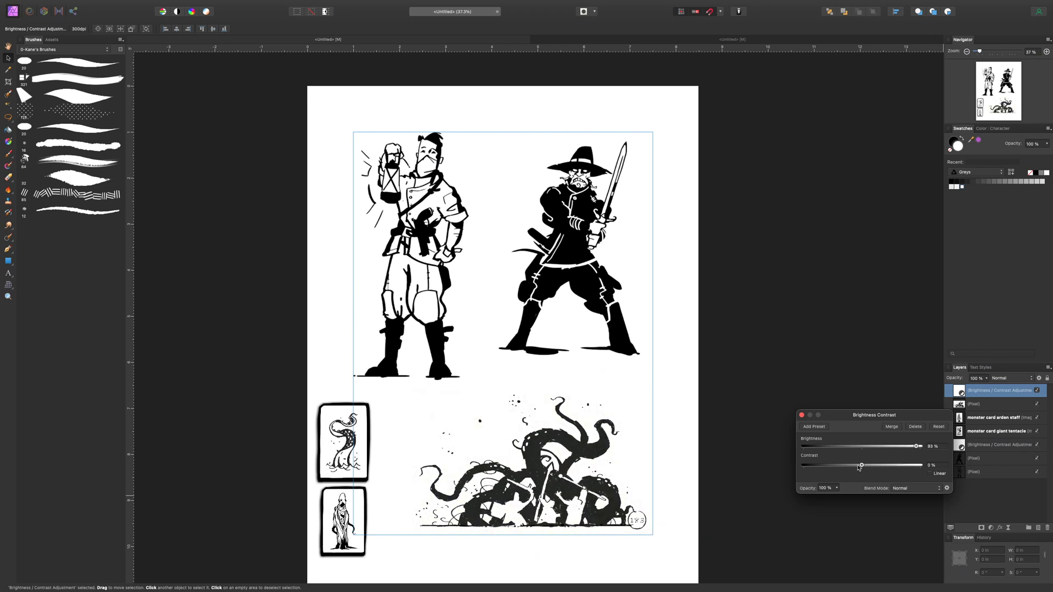
pyautogui.moveTo(861, 466); pyautogui.dragTo(896, 466)
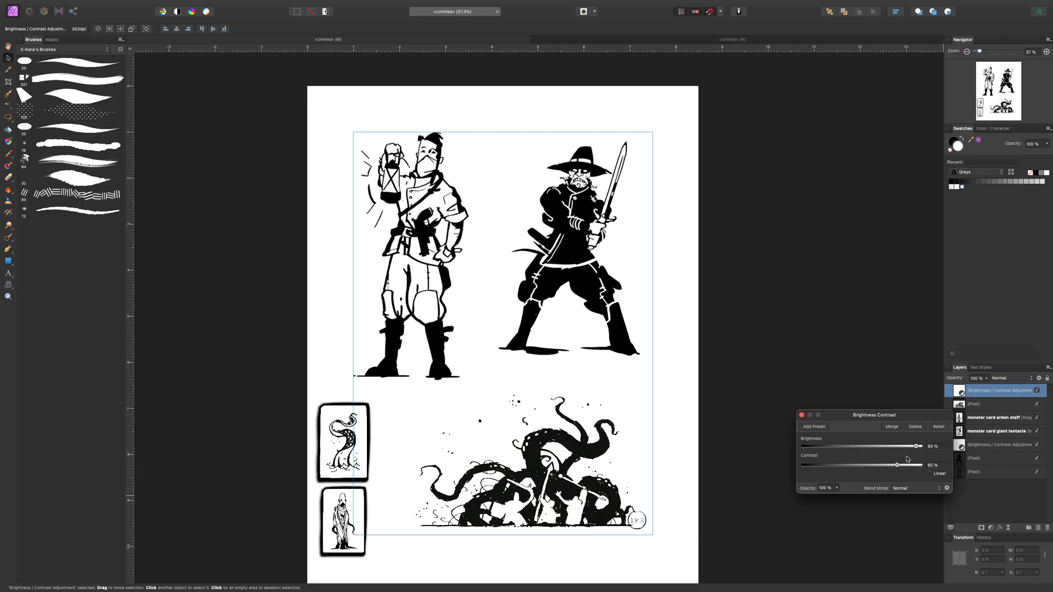
pyautogui.click(896, 426)
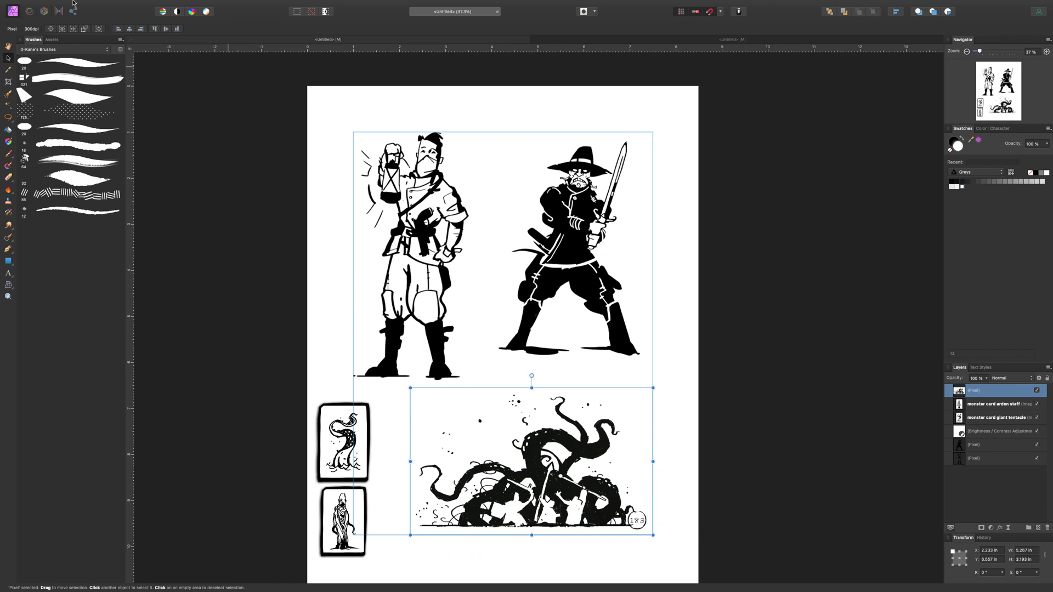
# Erase the white paper from the tentacle battle image and remove the separate Brightness / Contrast adjustment layer above the swordsman
pyautogui.click(240, 5)
pyautogui.moveTo(250, 85)
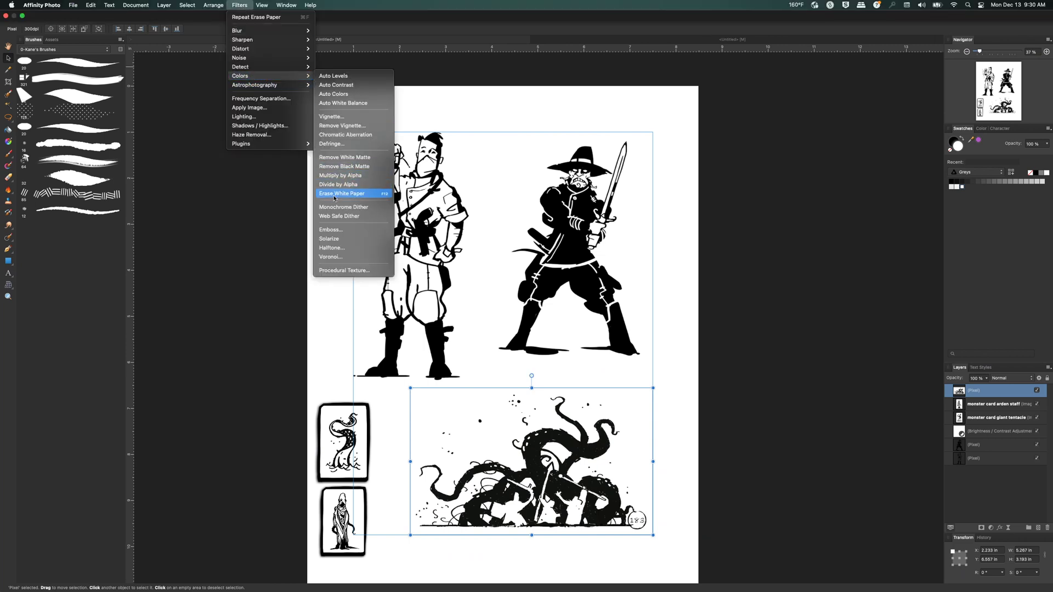
pyautogui.click(334, 194)
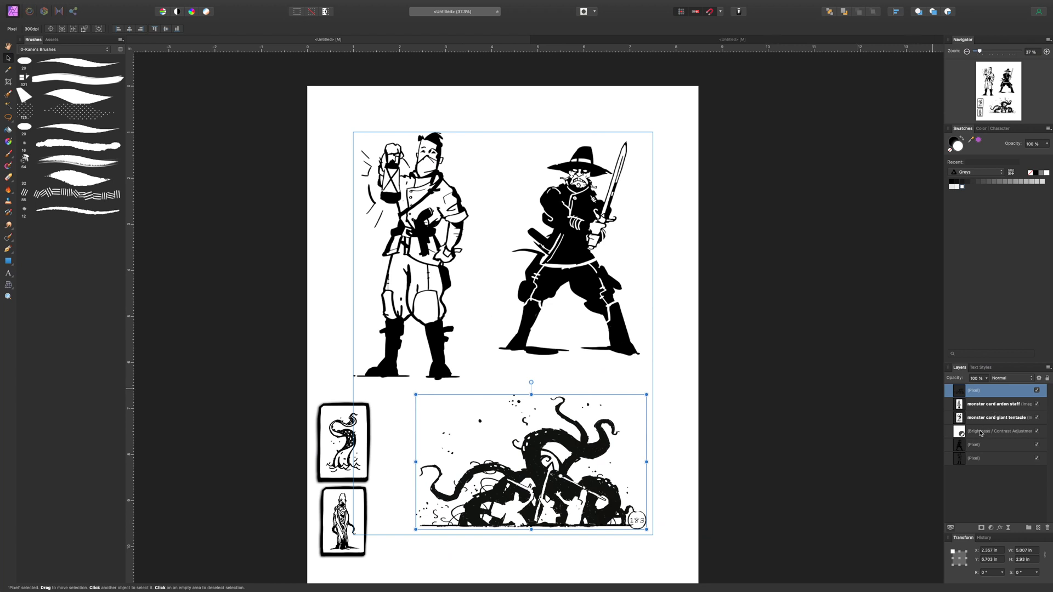
pyautogui.moveTo(980, 433); pyautogui.dragTo(981, 448)
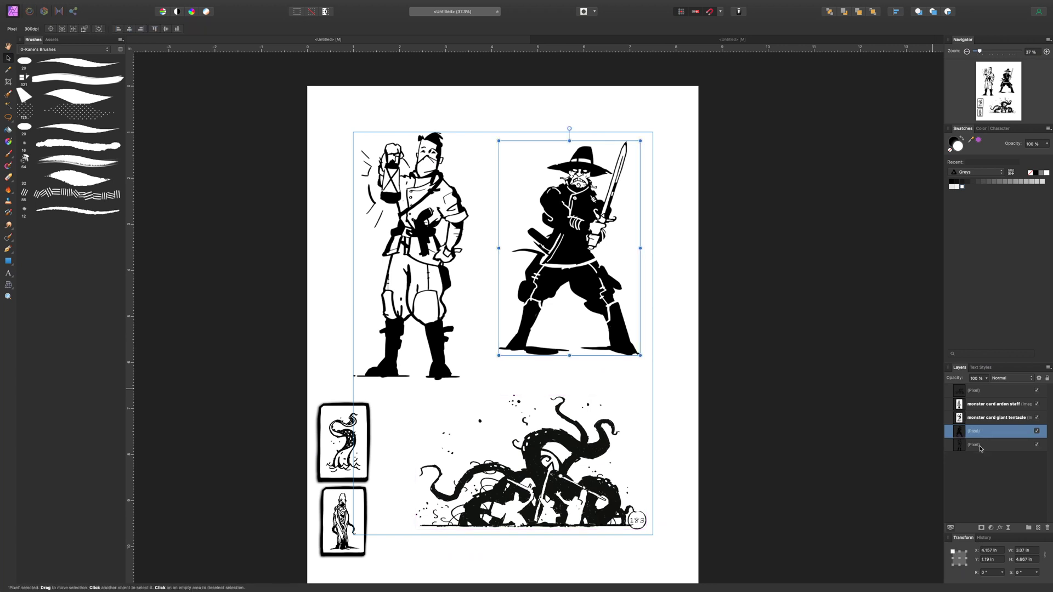
# Erase the white paper from the giant tentacle and arden staff monster cards, and shift the giant tentacle card slightly right
pyautogui.click(981, 417)
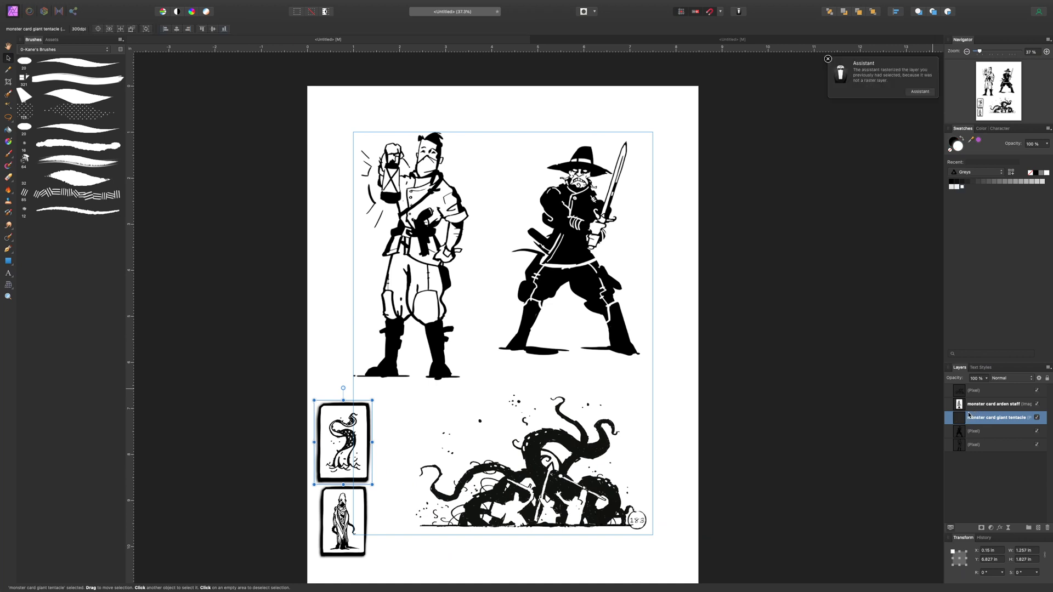
pyautogui.click(969, 410)
pyautogui.press('super+shift+e')
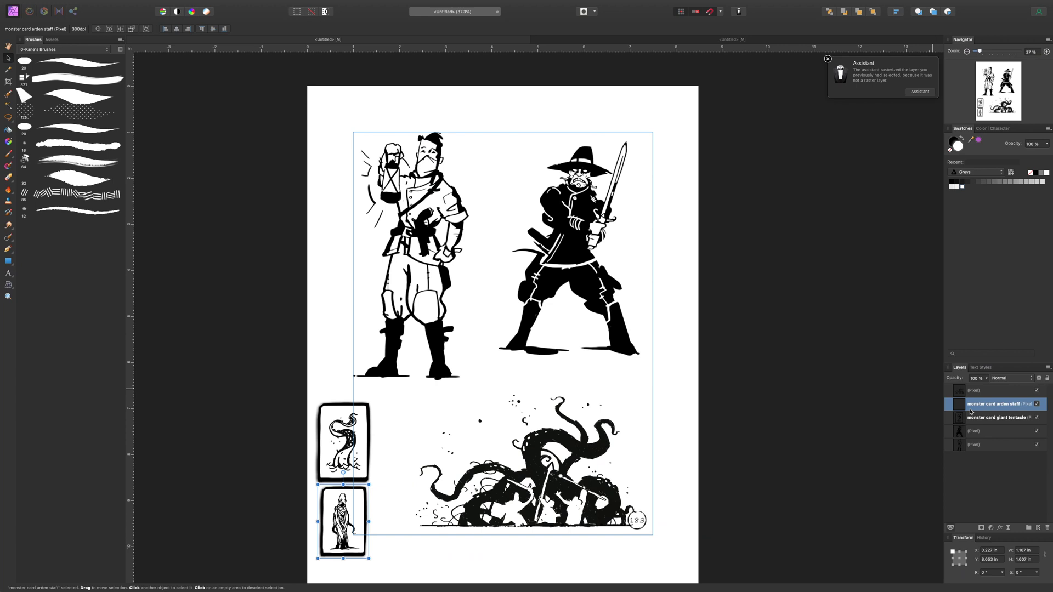
pyautogui.moveTo(368, 457)
pyautogui.mouseDown()
pyautogui.moveTo(470, 460)
pyautogui.moveTo(370, 455)
pyautogui.mouseUp()
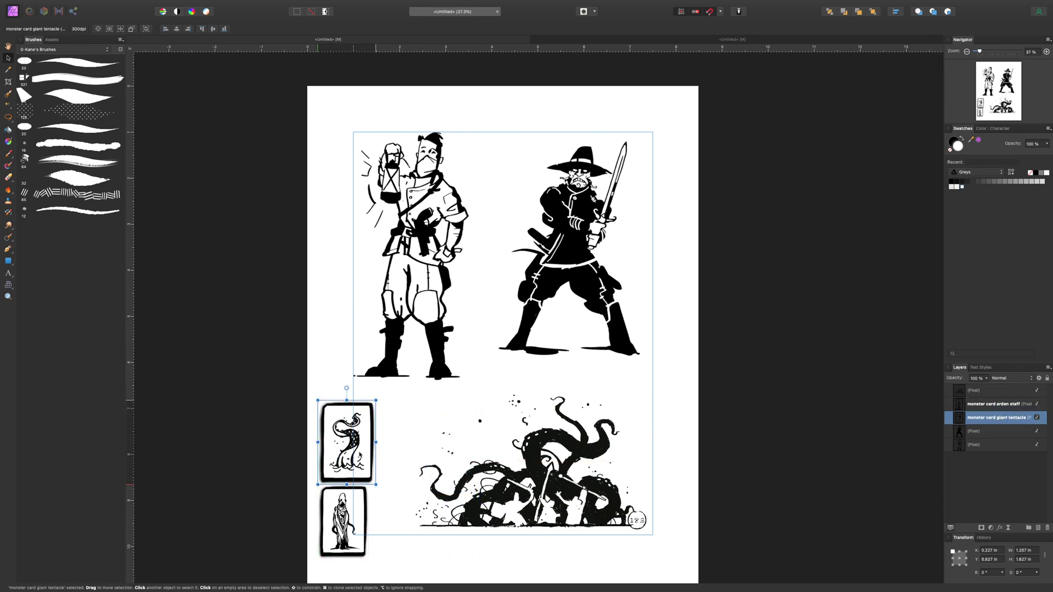
# Erase the lantern, the raised arm and the surrounding light marks from the masked figure's layer with an enlarged Erase Brush
pyautogui.click(977, 448)
pyautogui.moveTo(418, 277)
pyautogui.mouseDown()
pyautogui.moveTo(430, 276)
pyautogui.moveTo(418, 277)
pyautogui.mouseUp()
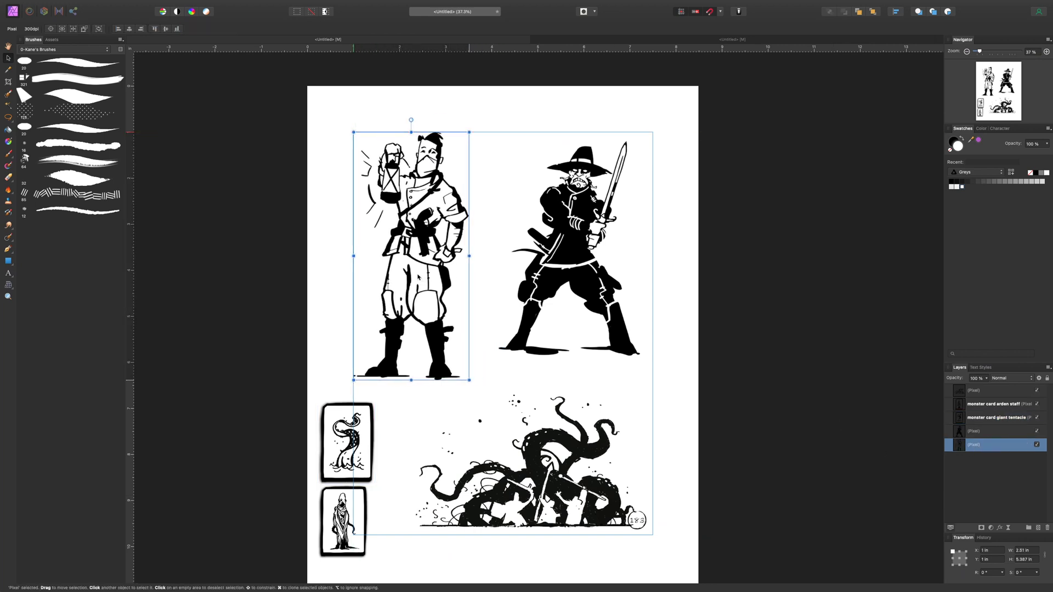
pyautogui.press('super+1')
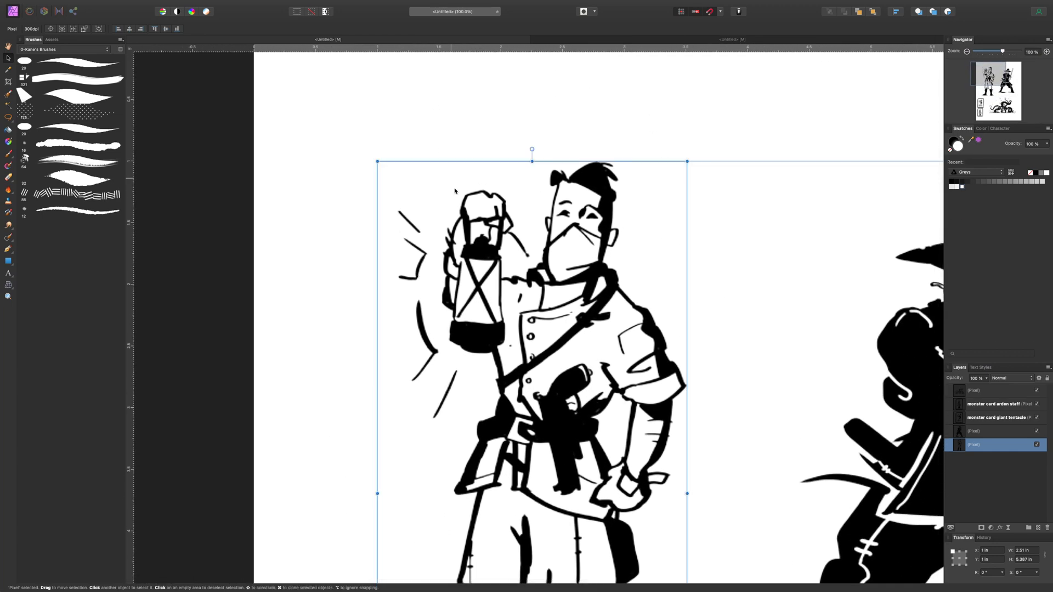
pyautogui.press('e')
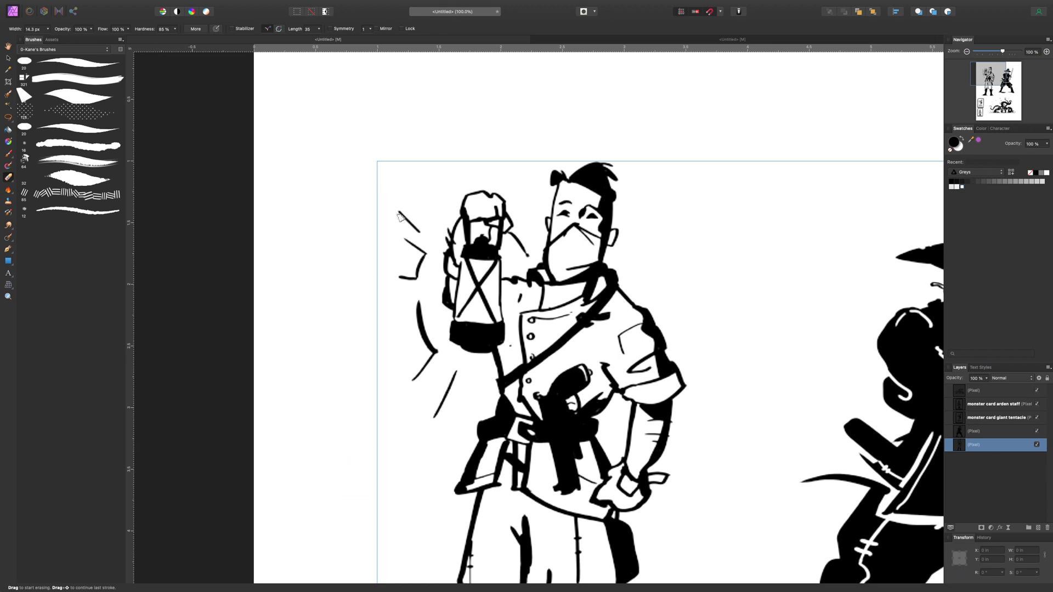
pyautogui.press(']')
pyautogui.press(']')
pyautogui.press(']')
pyautogui.moveTo(396, 195)
pyautogui.mouseDown()
pyautogui.moveTo(410, 308)
pyautogui.moveTo(414, 273)
pyautogui.moveTo(401, 240)
pyautogui.moveTo(431, 272)
pyautogui.moveTo(431, 294)
pyautogui.moveTo(491, 195)
pyautogui.moveTo(469, 268)
pyautogui.moveTo(481, 277)
pyautogui.moveTo(516, 219)
pyautogui.moveTo(507, 210)
pyautogui.moveTo(498, 251)
pyautogui.moveTo(514, 236)
pyautogui.moveTo(492, 271)
pyautogui.moveTo(481, 251)
pyautogui.moveTo(437, 299)
pyautogui.moveTo(409, 393)
pyautogui.moveTo(431, 297)
pyautogui.mouseUp()
pyautogui.moveTo(459, 390)
pyautogui.mouseDown()
pyautogui.moveTo(482, 332)
pyautogui.moveTo(484, 352)
pyautogui.moveTo(503, 344)
pyautogui.moveTo(492, 321)
pyautogui.moveTo(489, 281)
pyautogui.mouseUp()
# Lasso the tentacle and waves inside the giant tentacle monster card and duplicate that selection onto its own layer
pyautogui.scroll(-10, 502, 224)
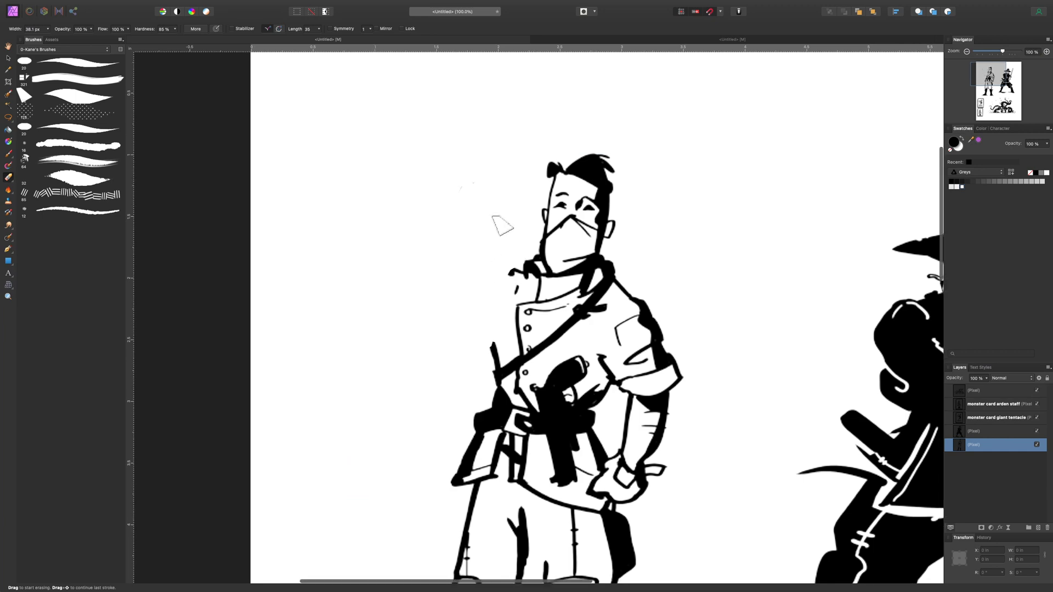
pyautogui.scroll(-10, 502, 224)
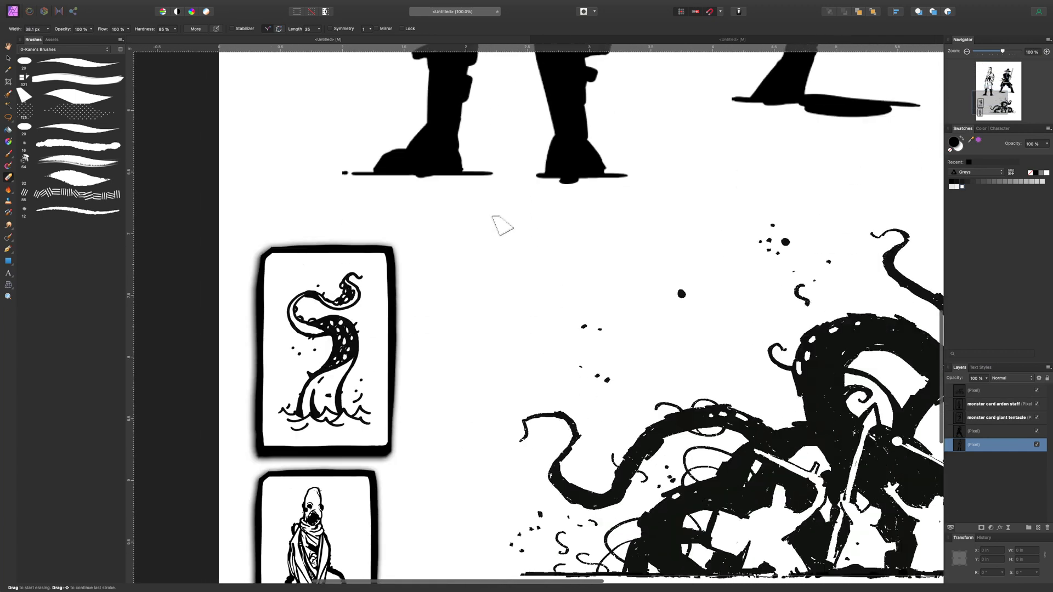
pyautogui.press('v')
pyautogui.click(344, 360)
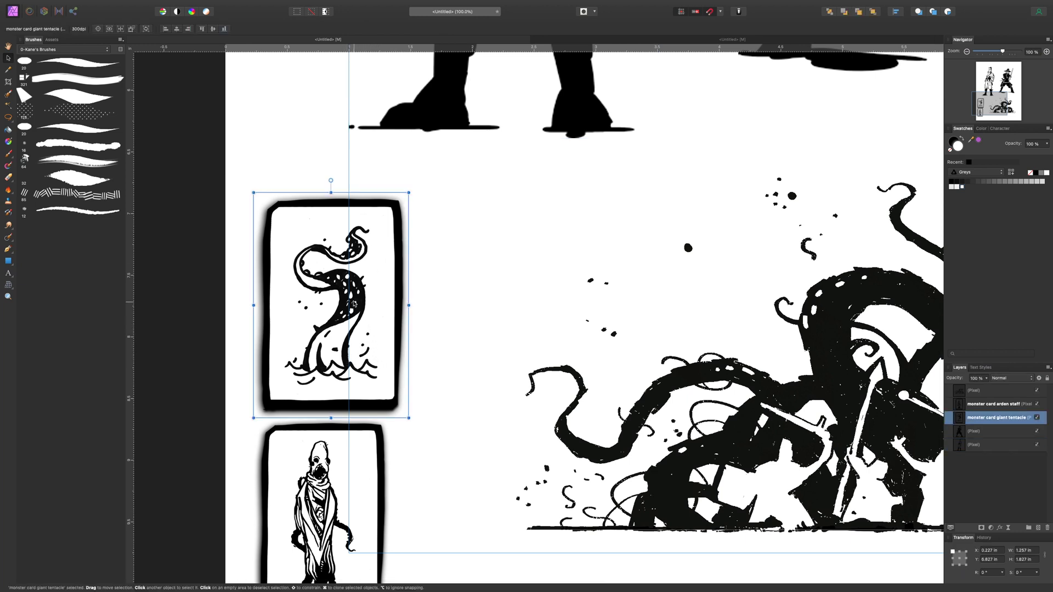
pyautogui.press('w')
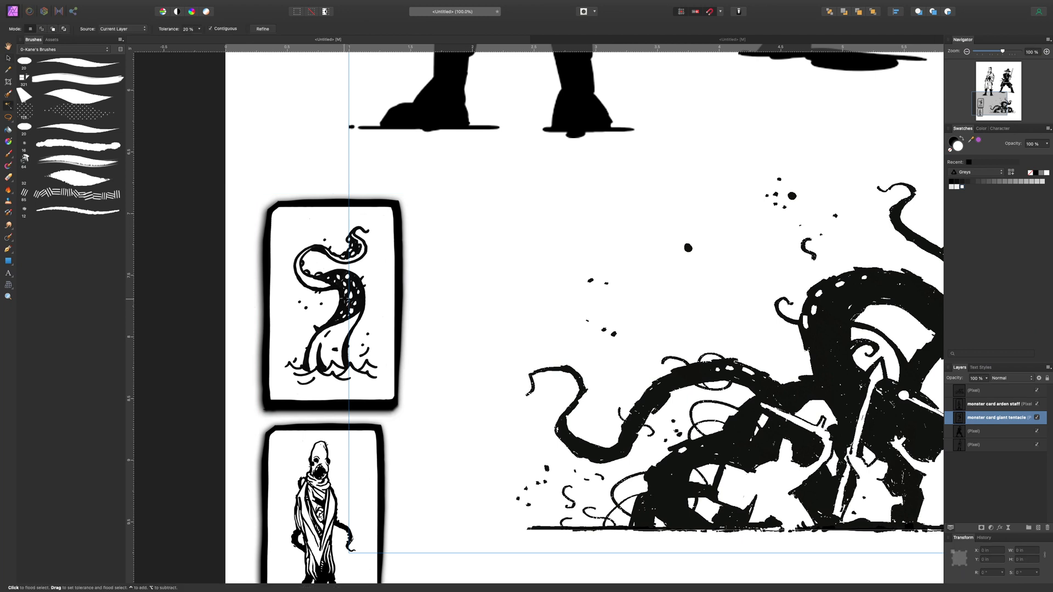
pyautogui.press('l')
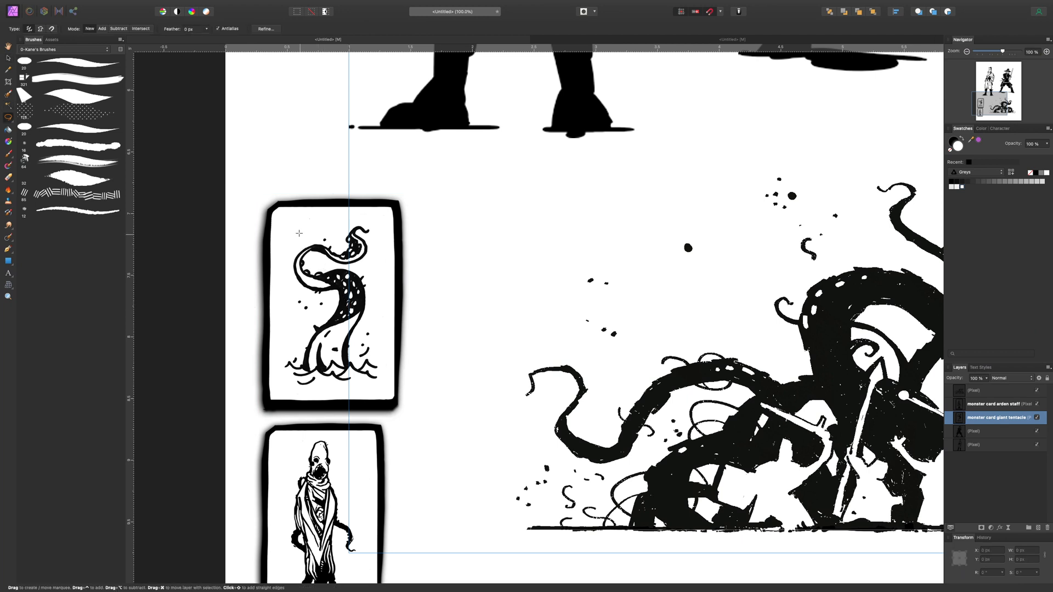
pyautogui.click(300, 227)
pyautogui.click(277, 291)
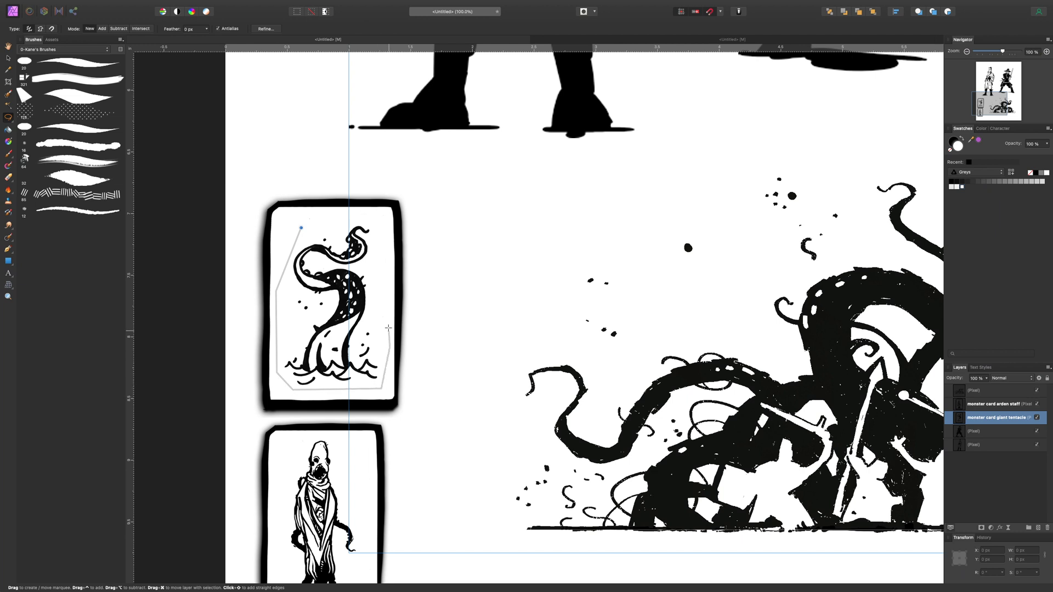
pyautogui.click(302, 227)
pyautogui.press('super+j')
pyautogui.press('v')
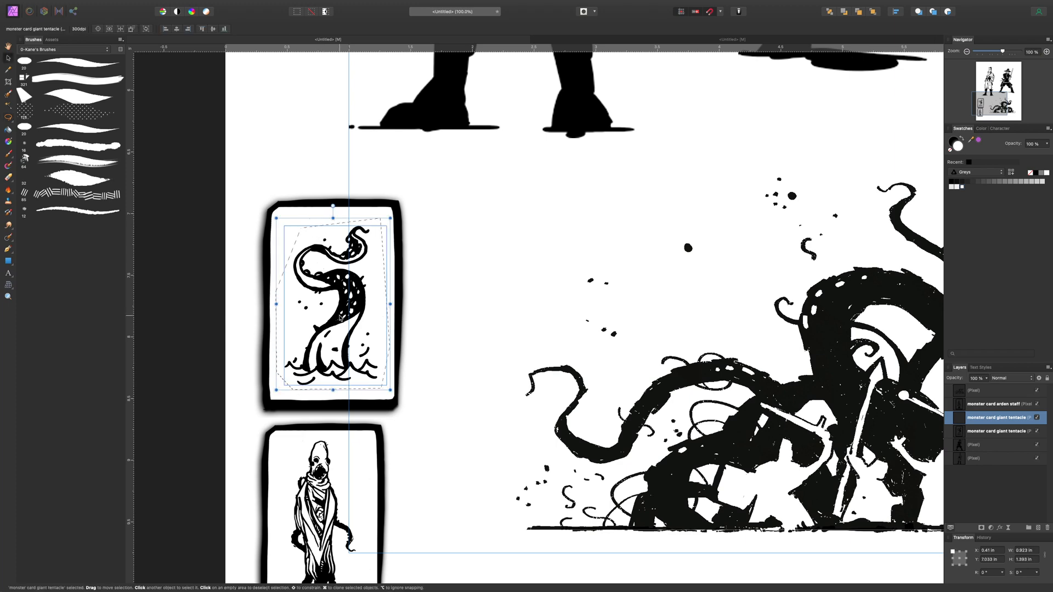
# Move the duplicated tentacle up the page to the empty area beside the masked figure's missing arm and clear the selection
pyautogui.moveTo(332, 296); pyautogui.dragTo(338, 83)
pyautogui.scroll(10, 348, 238)
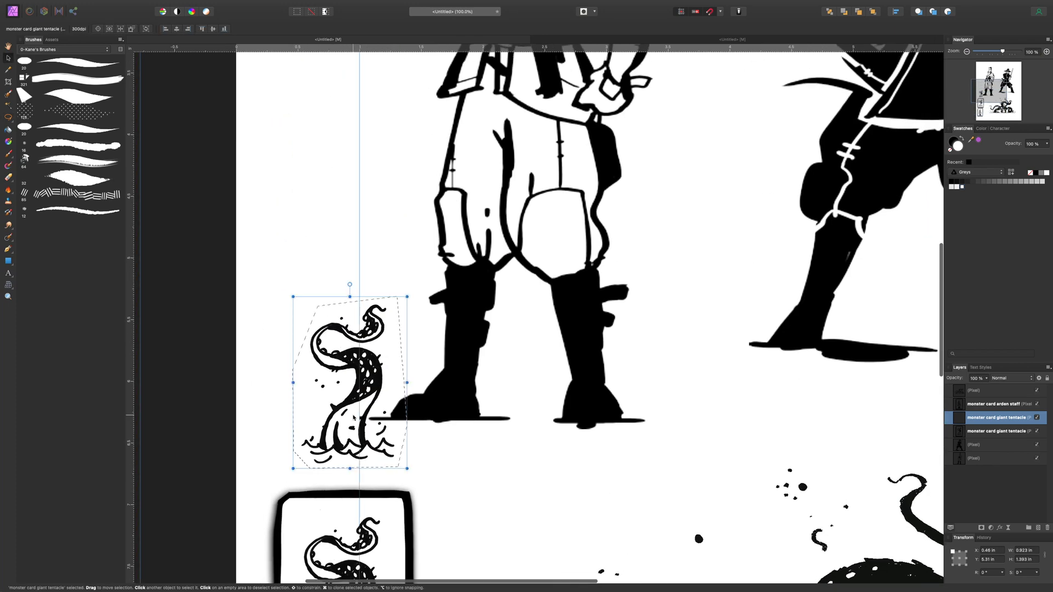
pyautogui.moveTo(357, 424); pyautogui.dragTo(356, 146)
pyautogui.scroll(8, 356, 146)
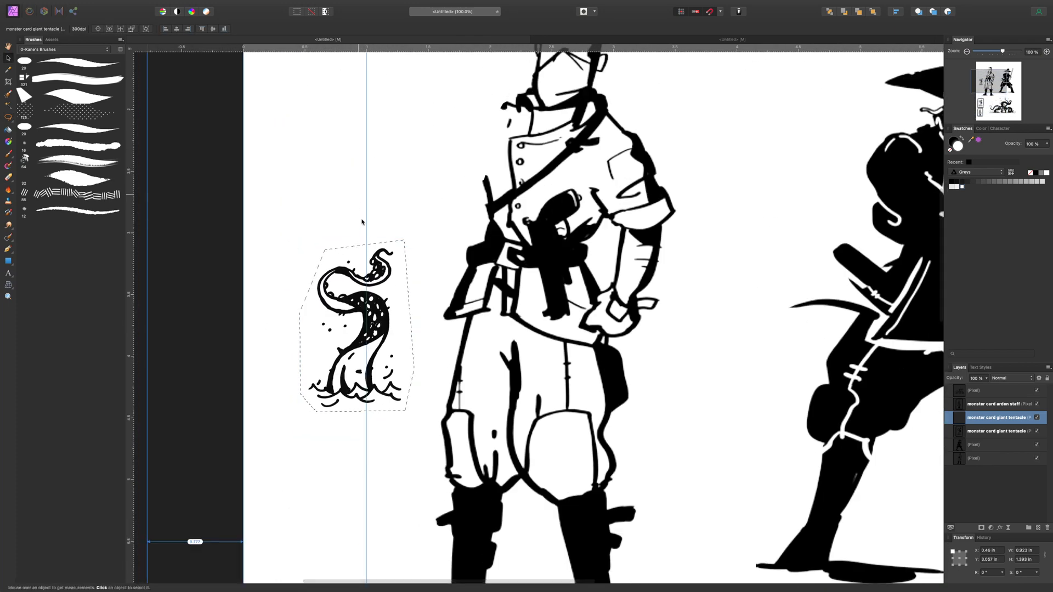
pyautogui.press('super+d')
pyautogui.moveTo(384, 341); pyautogui.dragTo(381, 127)
# Delete the stray pixels below the tentacle copy with a freehand selection, and shift the copy right toward the masked figure
pyautogui.scroll(-9, 376, 339)
pyautogui.scroll(4, 376, 338)
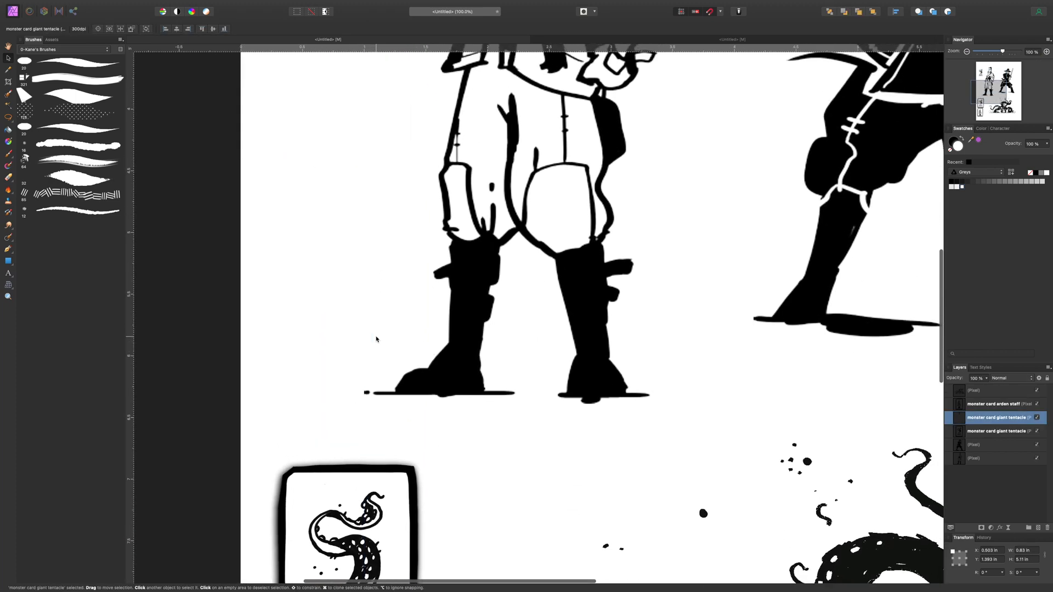
pyautogui.press('super+minus')
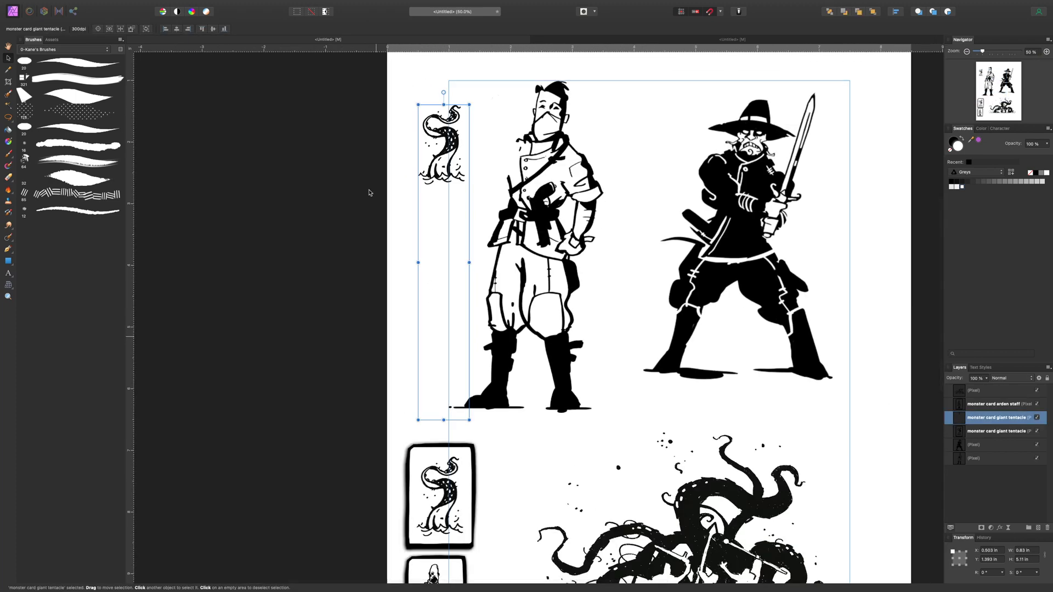
pyautogui.press('l')
pyautogui.moveTo(403, 193)
pyautogui.mouseDown()
pyautogui.moveTo(400, 434)
pyautogui.moveTo(533, 433)
pyautogui.moveTo(532, 347)
pyautogui.moveTo(504, 177)
pyautogui.moveTo(419, 180)
pyautogui.mouseUp()
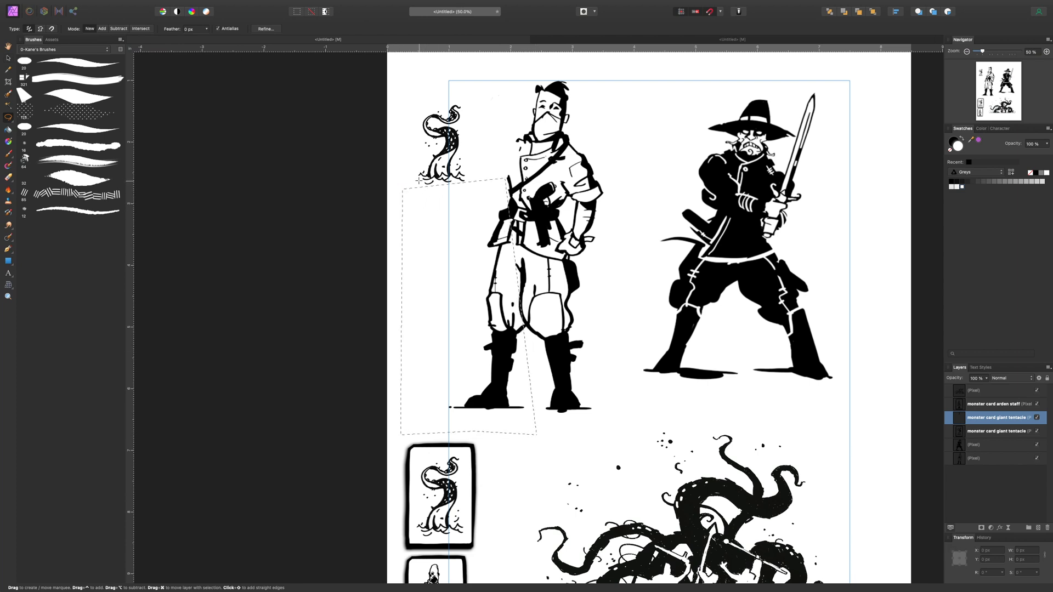
pyautogui.press('Delete')
pyautogui.press('v')
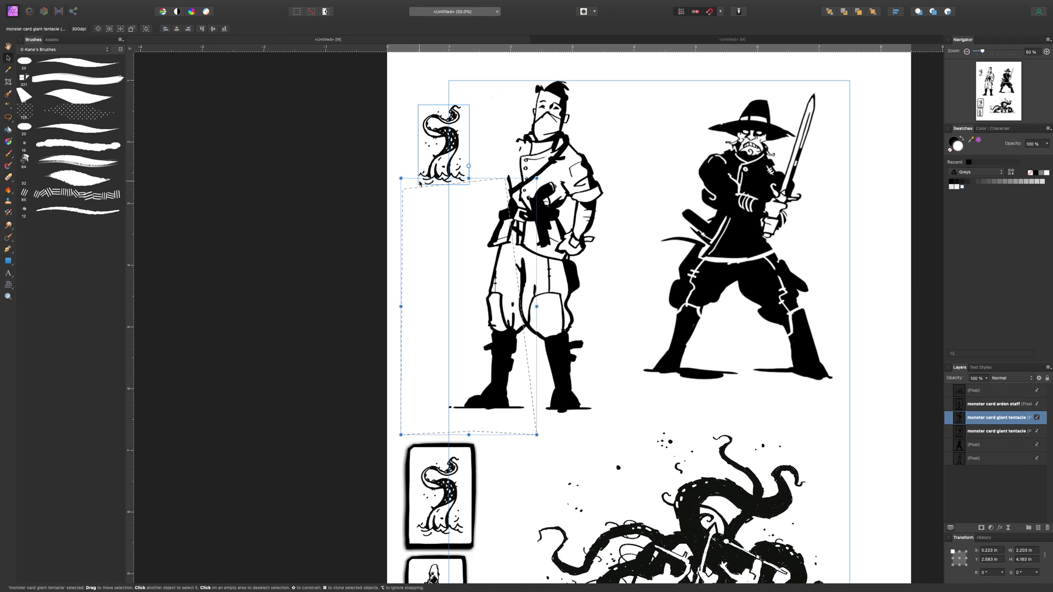
pyautogui.press('super+d')
pyautogui.moveTo(456, 159); pyautogui.dragTo(486, 163)
# Rotate the tentacle copy about 104° so its base faces the masked figure, and enlarge it to about 1.48 × 2.31 in
pyautogui.press('super+equal')
pyautogui.press('super+equal')
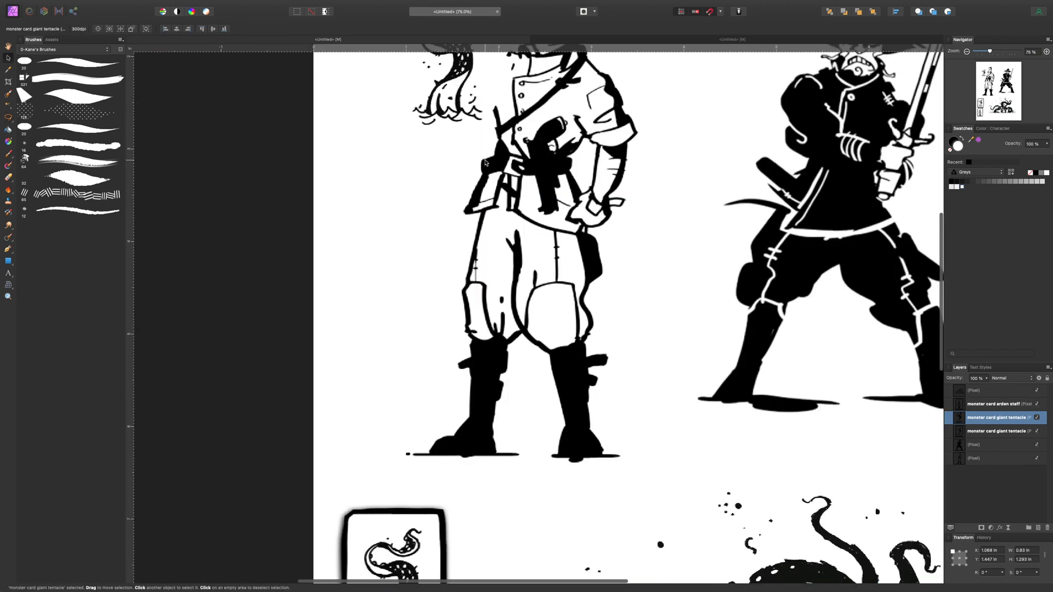
pyautogui.scroll(8, 485, 163)
pyautogui.scroll(-1, 485, 163)
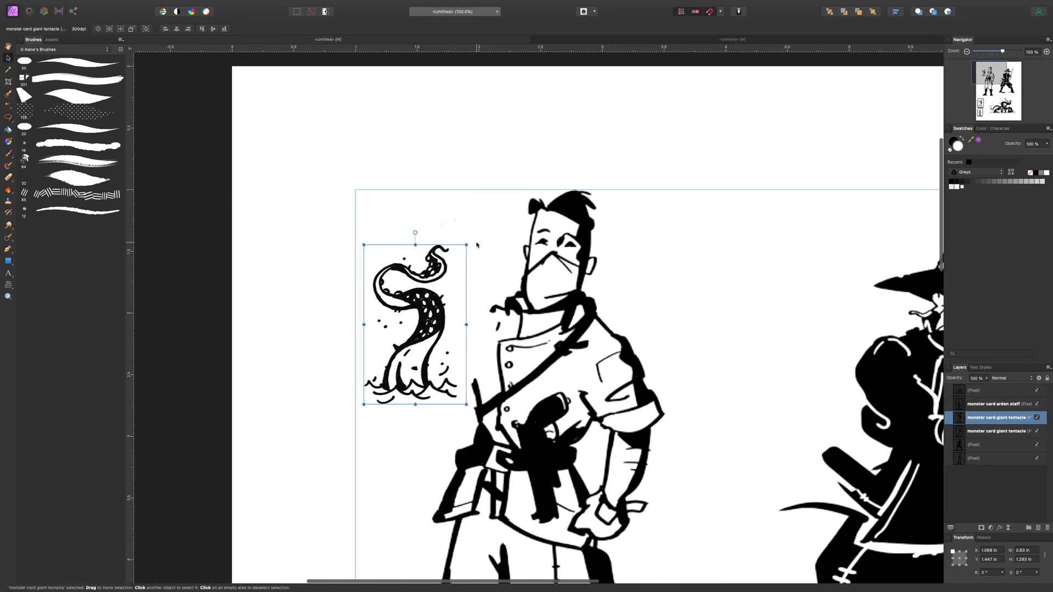
pyautogui.moveTo(473, 242); pyautogui.dragTo(305, 281)
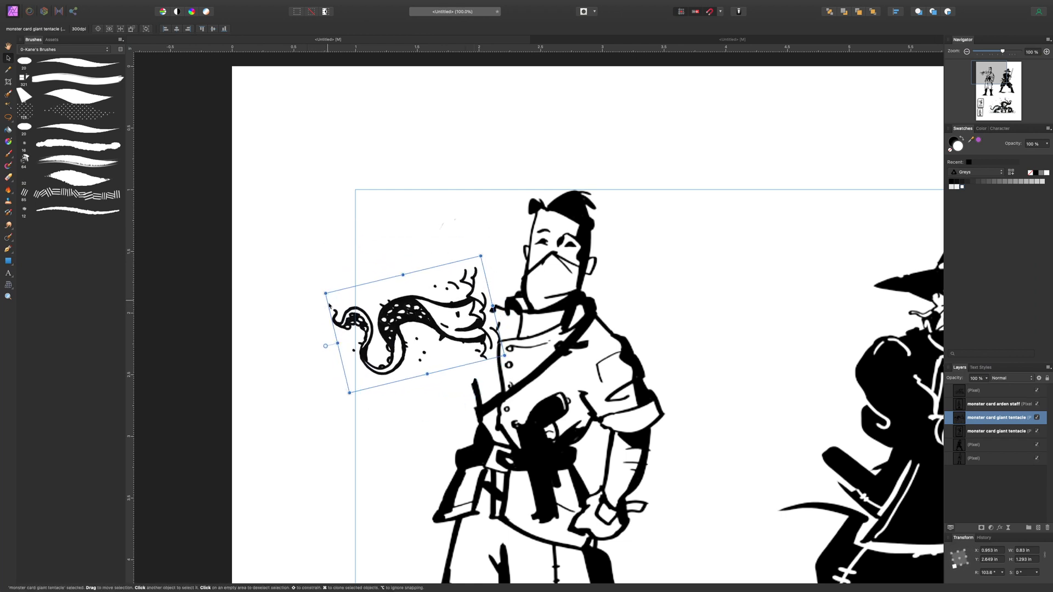
pyautogui.moveTo(349, 392); pyautogui.dragTo(257, 507)
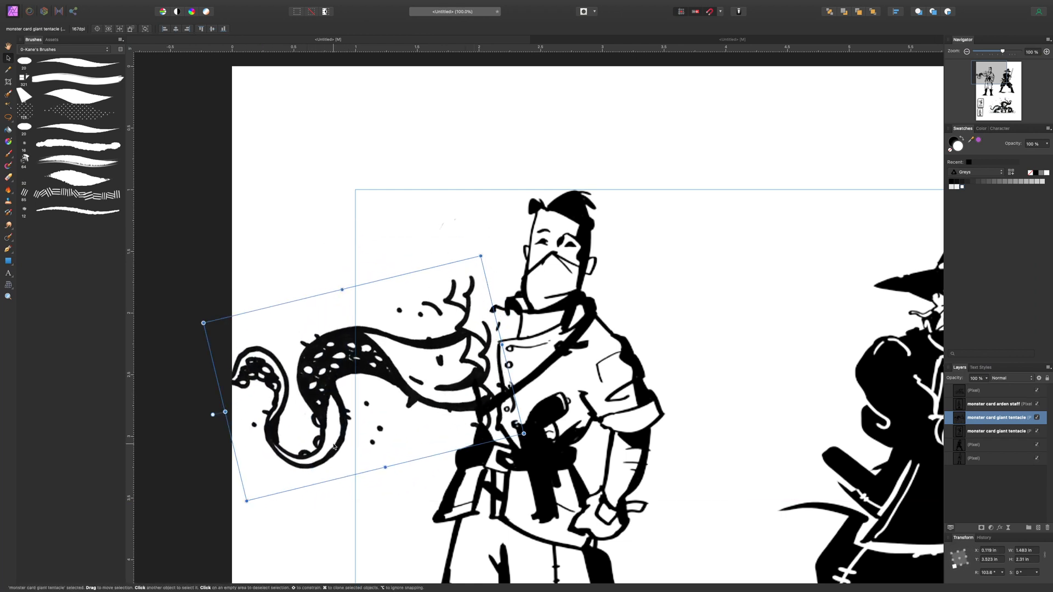
# Mirror the tentacle so it curves the other way, about 1.51 × 2.31 in, and seat its base over the masked figure's shoulder
pyautogui.moveTo(340, 443); pyautogui.dragTo(314, 134)
pyautogui.hscroll(-1, 315, 137)
pyautogui.scroll(1, 315, 137)
pyautogui.moveTo(365, 255); pyautogui.dragTo(416, 421)
pyautogui.moveTo(469, 399); pyautogui.dragTo(472, 400)
pyautogui.scroll(-5, 470, 384)
pyautogui.hscroll(3, 470, 384)
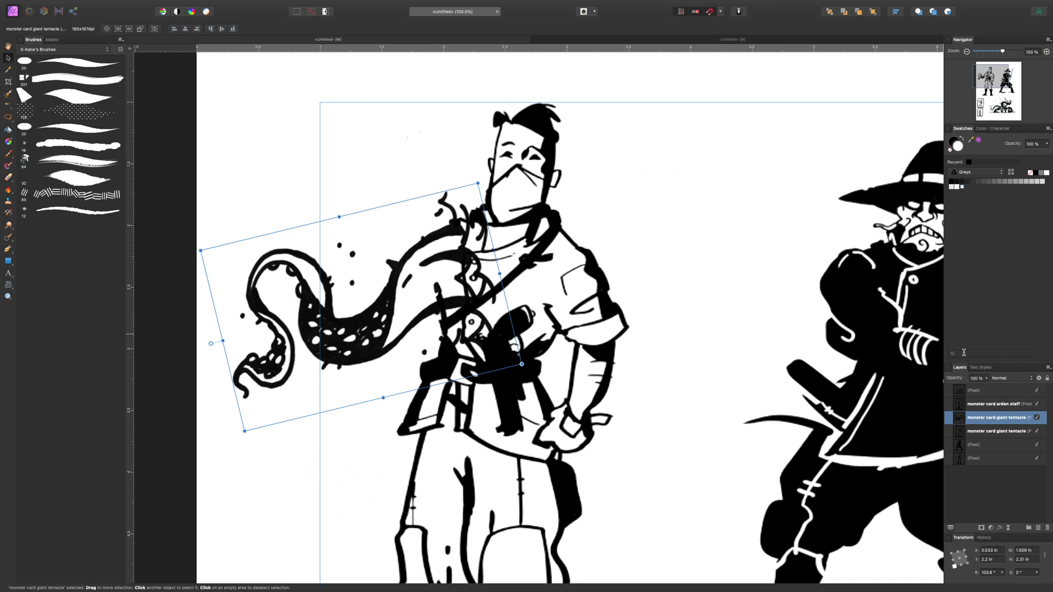
# Erase the wave lines and tentacle base overlapping the masked figure's coat, collar and belt from the copied tentacle layer
pyautogui.click(439, 162)
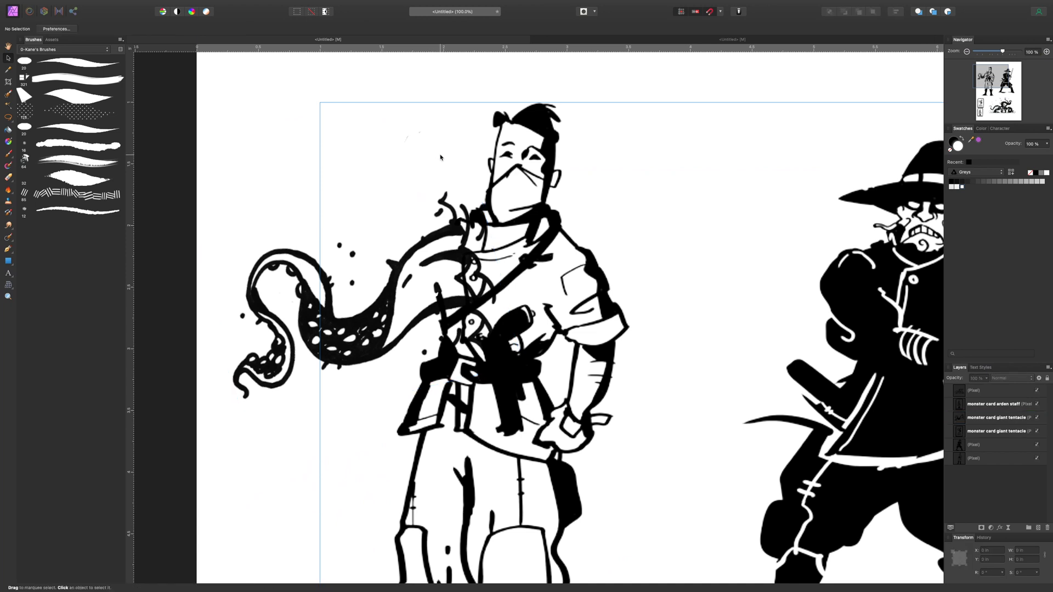
pyautogui.press('e')
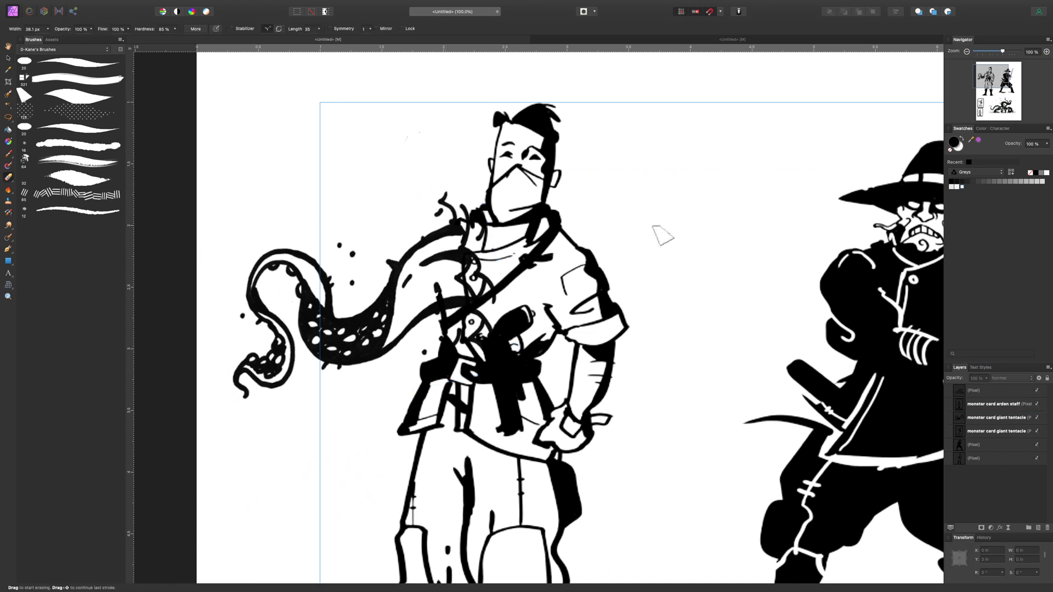
pyautogui.click(981, 415)
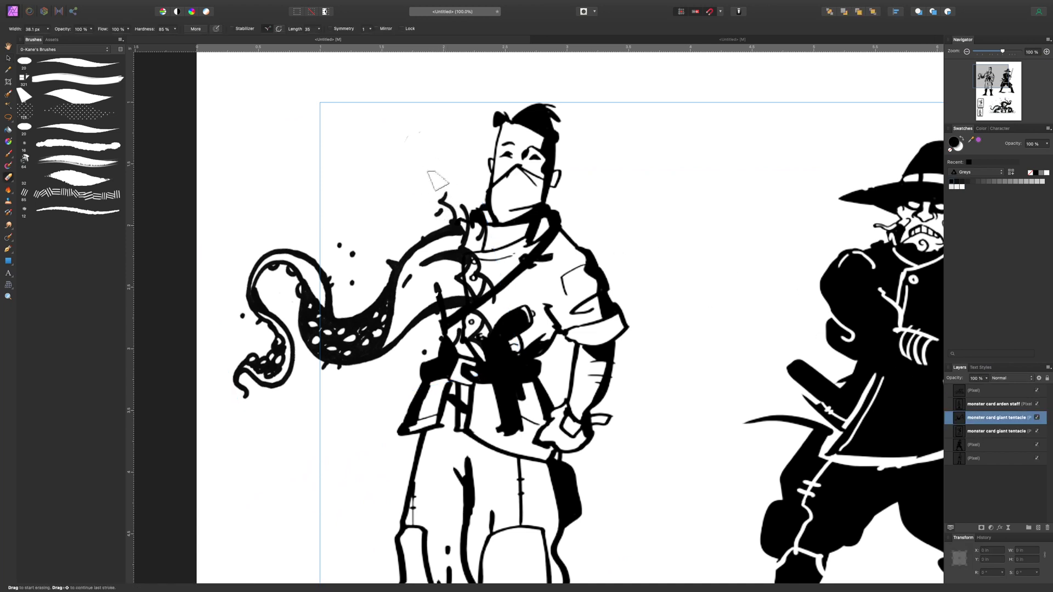
pyautogui.moveTo(424, 183)
pyautogui.mouseDown()
pyautogui.moveTo(434, 217)
pyautogui.moveTo(455, 204)
pyautogui.mouseUp()
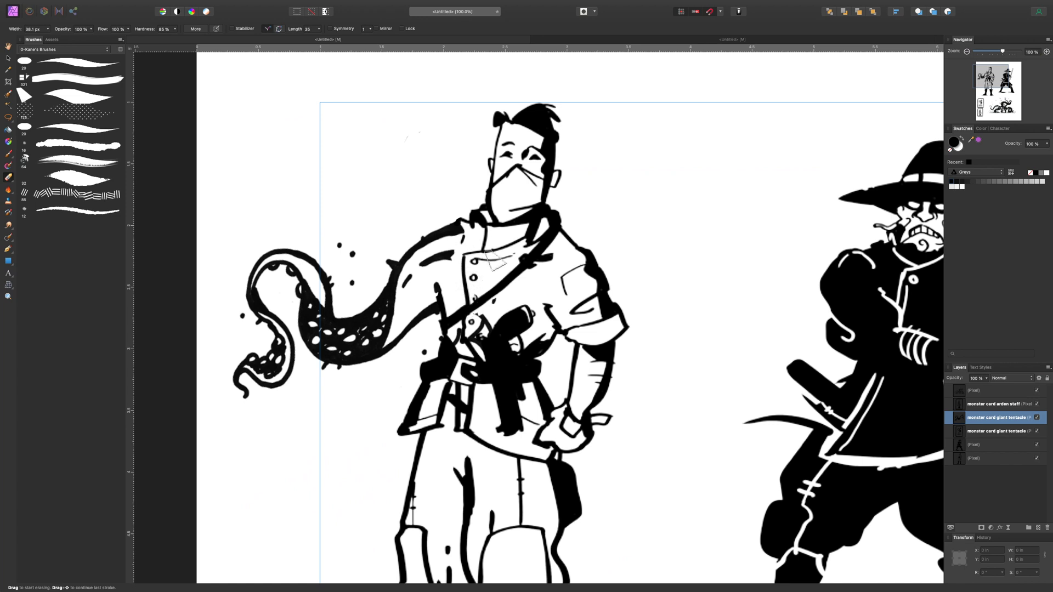
pyautogui.moveTo(489, 301); pyautogui.dragTo(455, 347)
pyautogui.moveTo(488, 295); pyautogui.dragTo(481, 345)
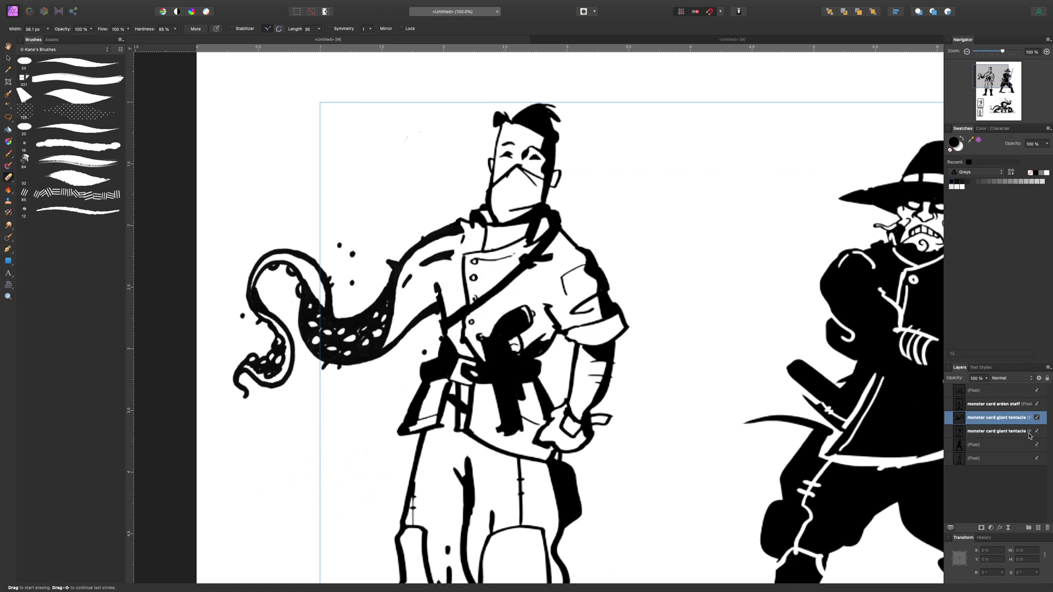
pyautogui.click(982, 460)
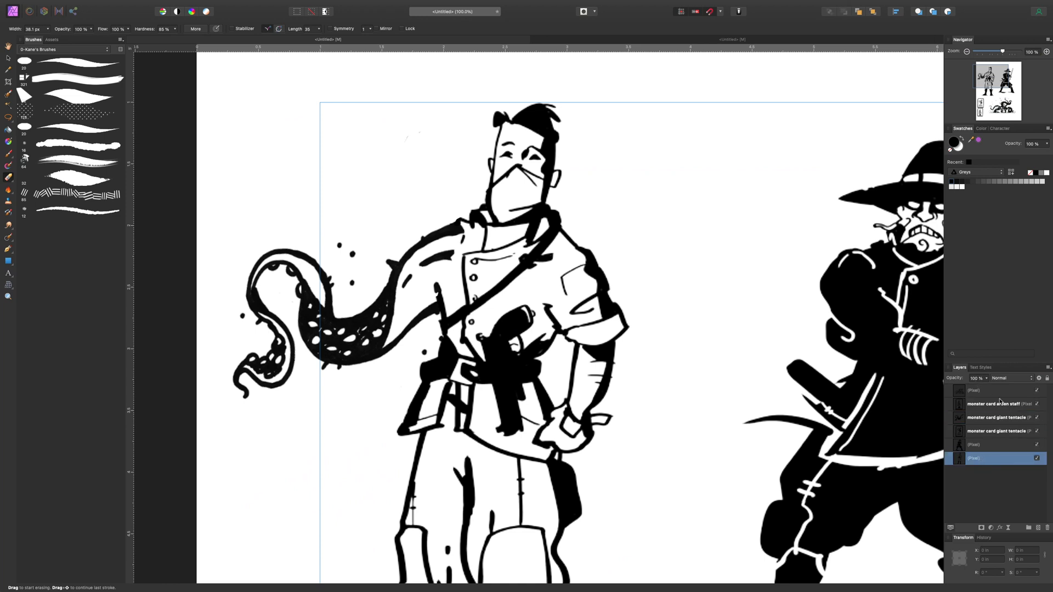
pyautogui.click(986, 380)
pyautogui.moveTo(986, 389); pyautogui.dragTo(1015, 386)
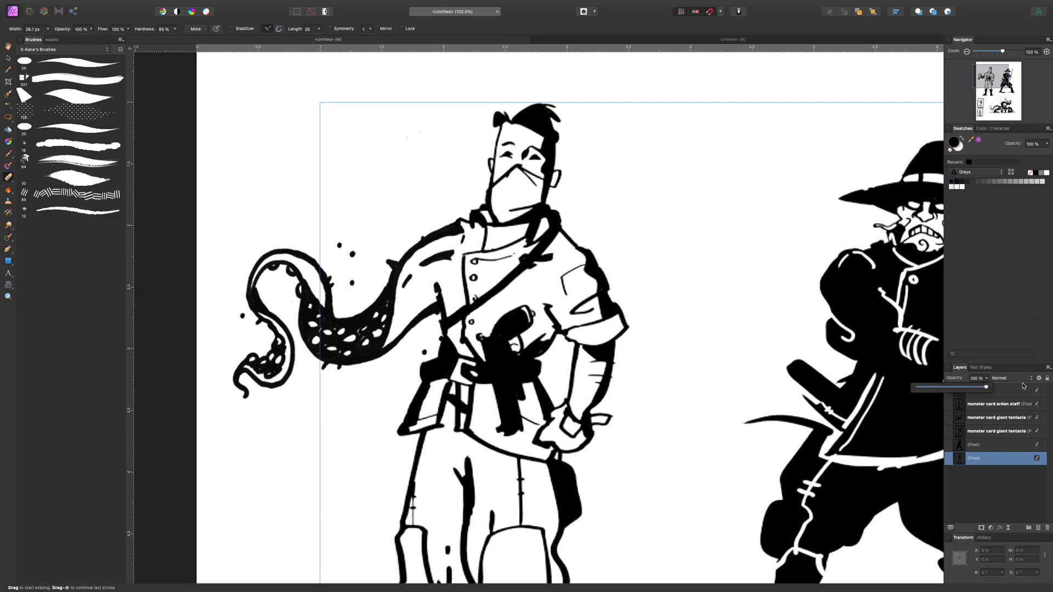
pyautogui.click(983, 496)
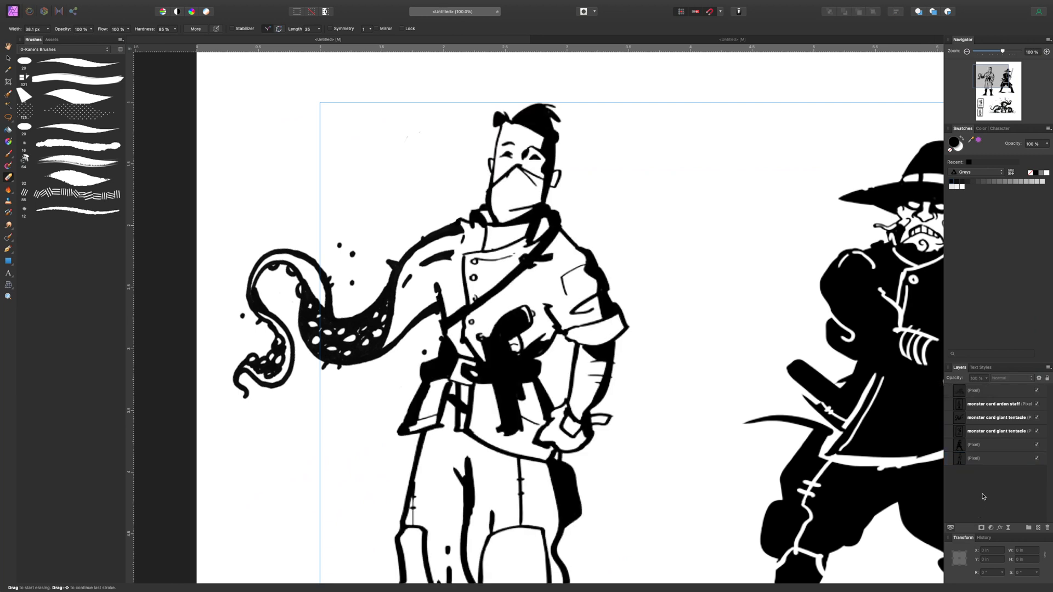
# Paint a thick black outline on the masked figure's layer from the shoulder down to the strap, where the tentacle meets the coat
pyautogui.click(975, 457)
pyautogui.press('b')
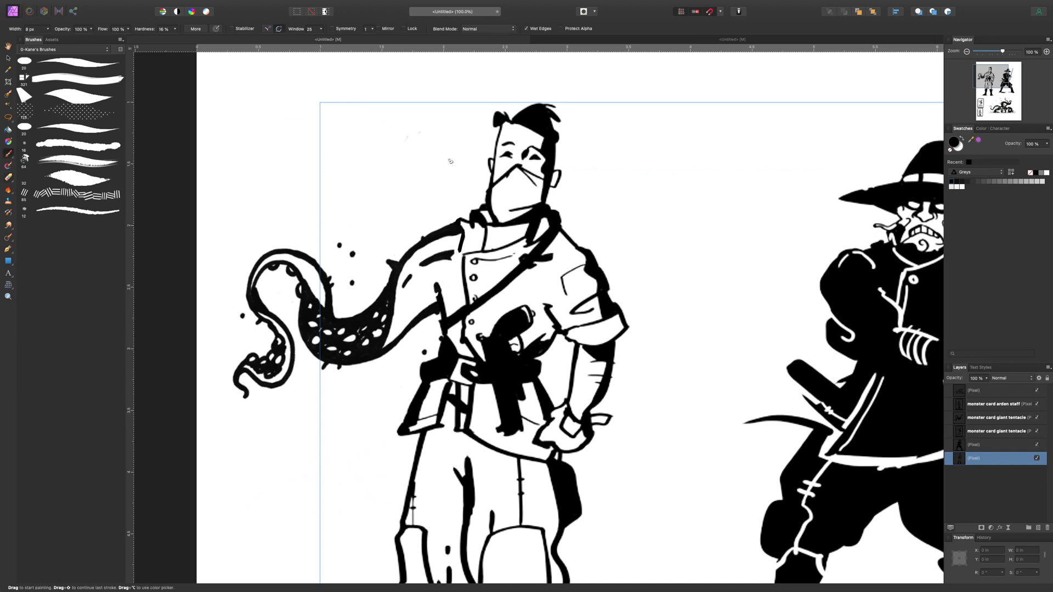
pyautogui.scroll(5, 449, 161)
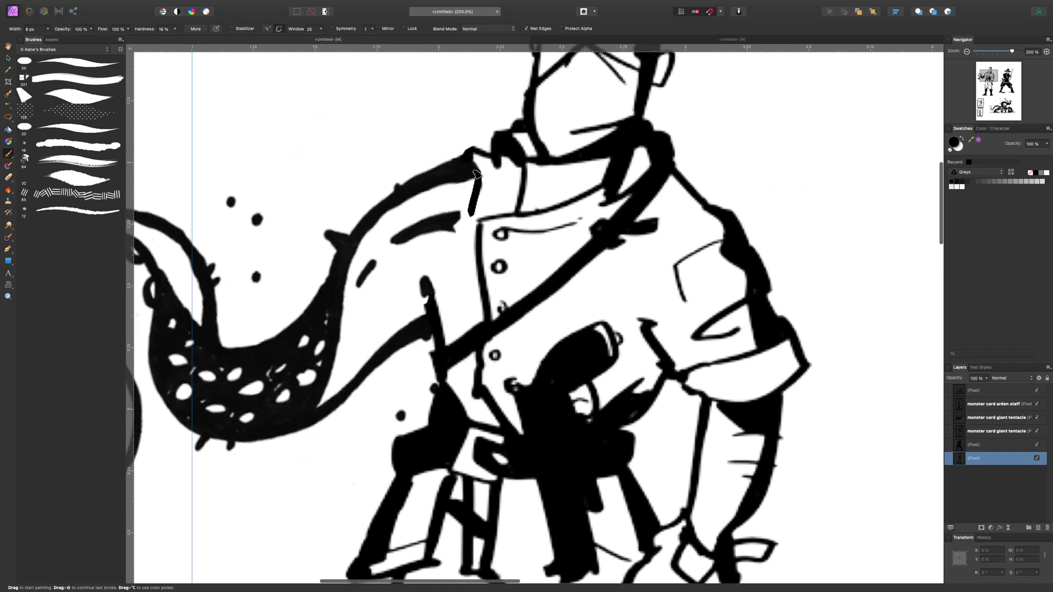
pyautogui.moveTo(476, 174)
pyautogui.mouseDown()
pyautogui.moveTo(434, 295)
pyautogui.moveTo(470, 191)
pyautogui.mouseUp()
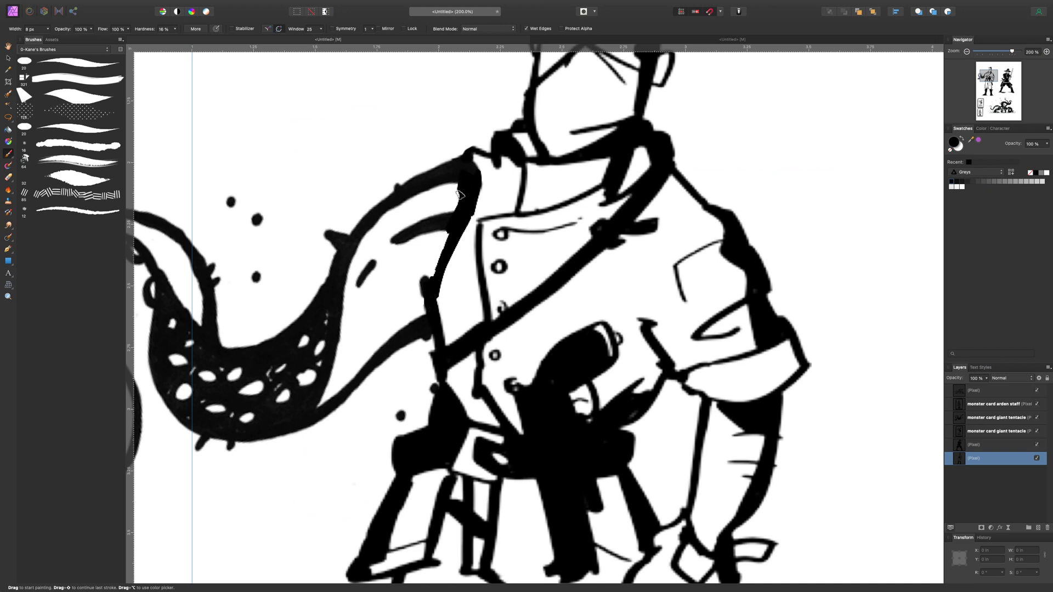
pyautogui.moveTo(438, 312); pyautogui.dragTo(447, 355)
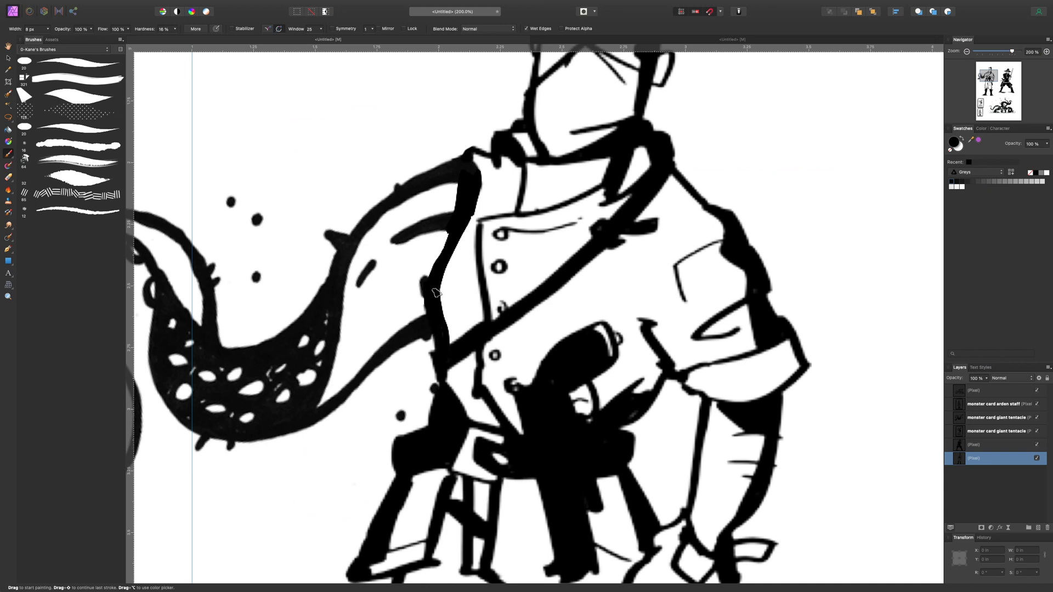
pyautogui.scroll(2, 448, 234)
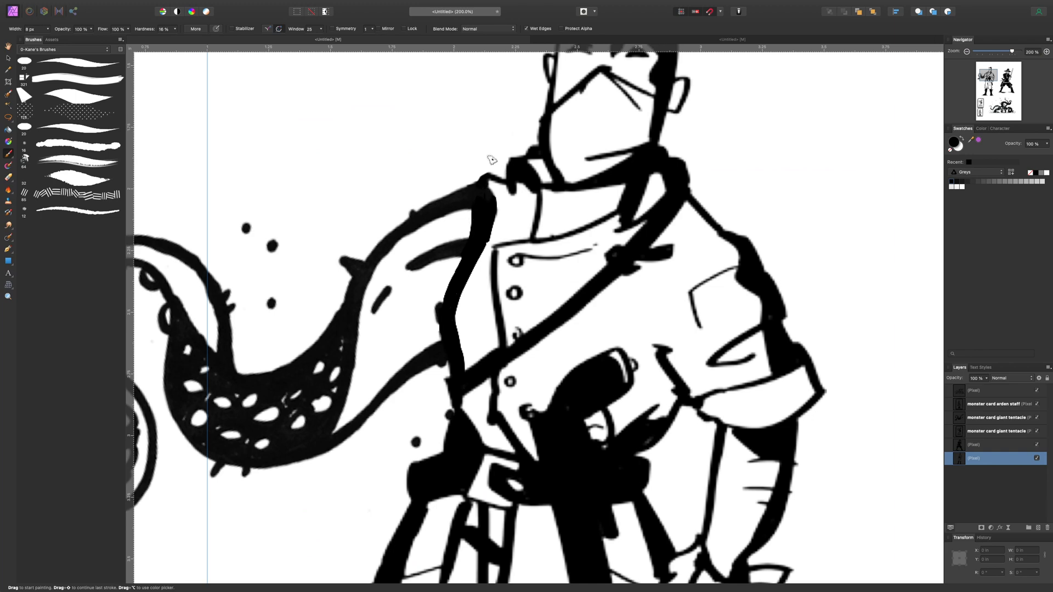
pyautogui.scroll(-6, 440, 132)
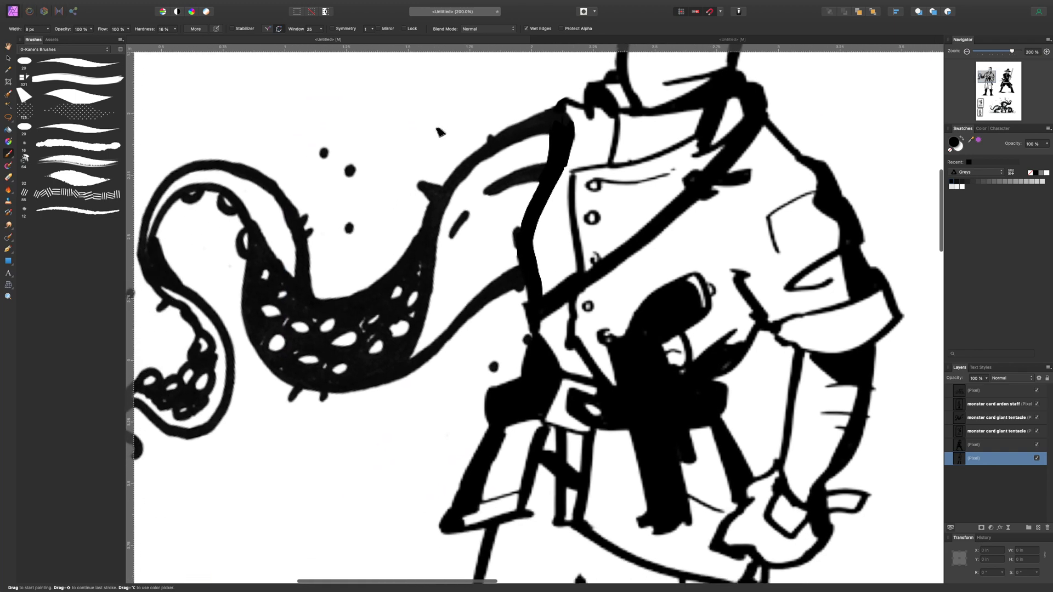
pyautogui.scroll(-2, 439, 132)
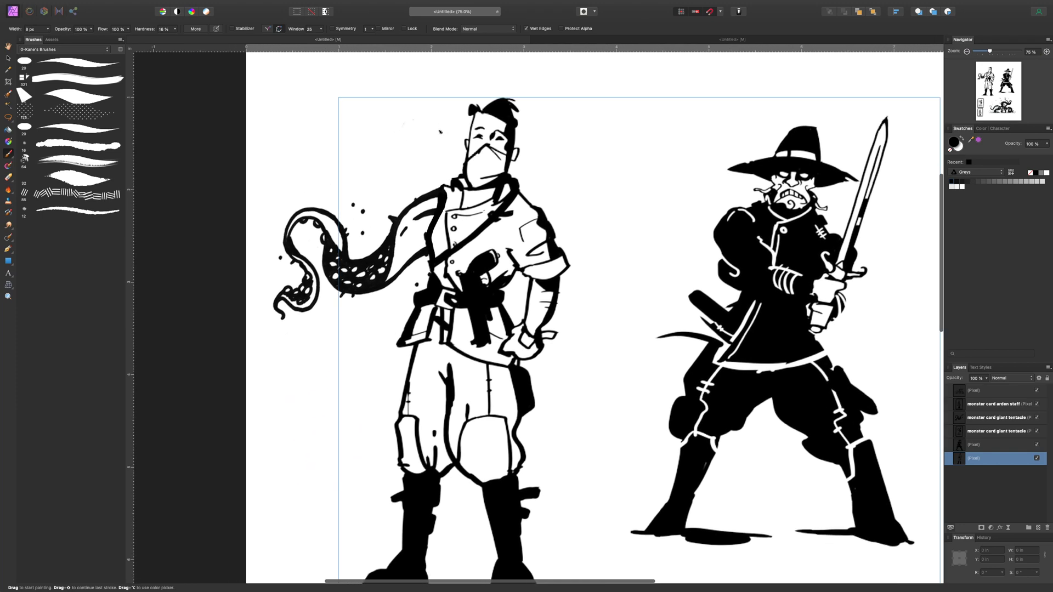
pyautogui.scroll(-10, 440, 132)
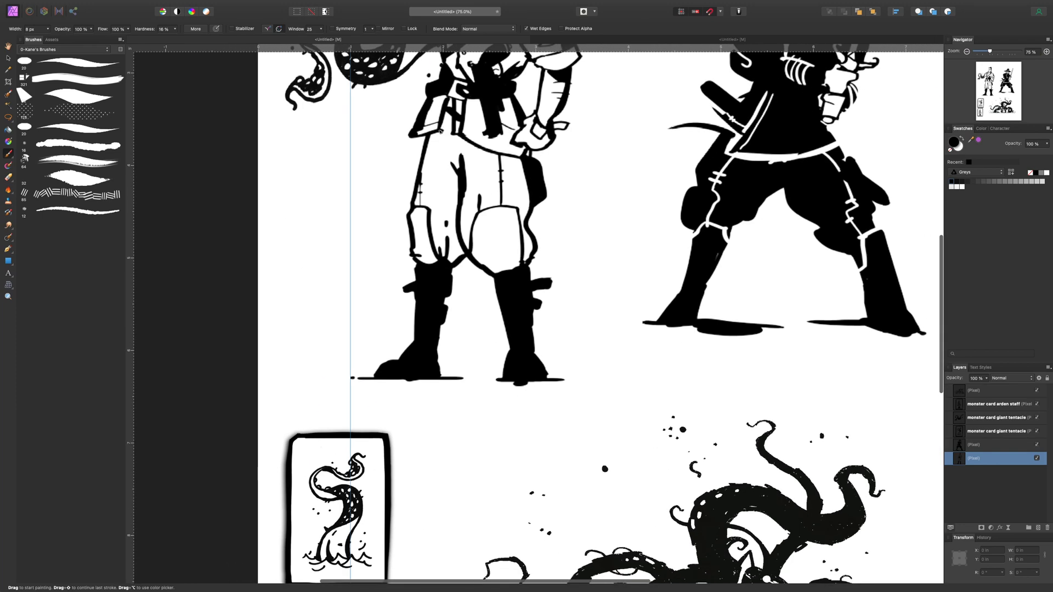
pyautogui.scroll(1, 439, 131)
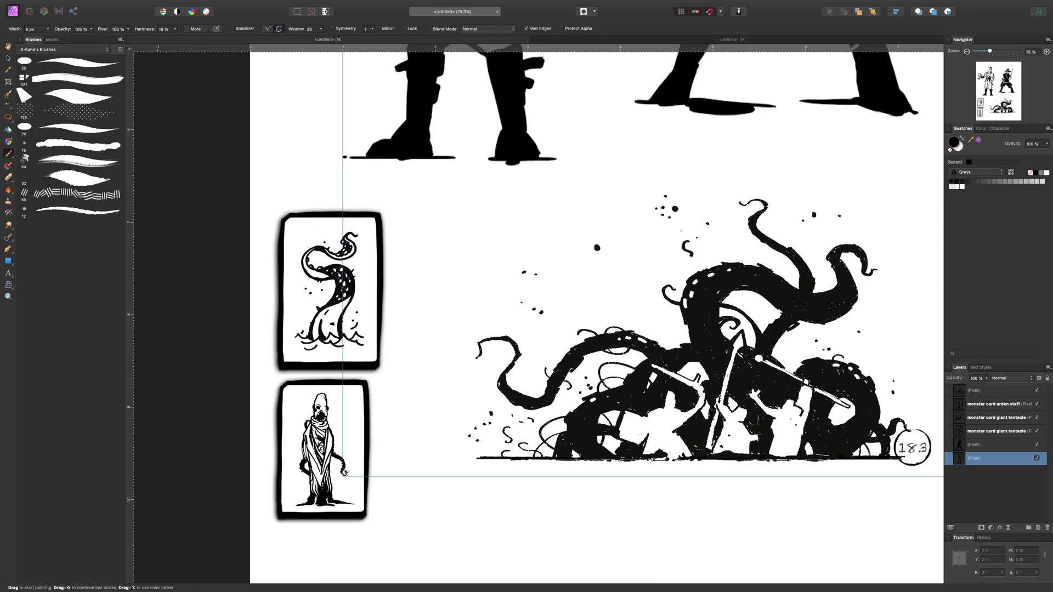
# Enlarge the monster card arden staff layer to about 3.04 × 4.41 in and place it in the page's lower left corner
pyautogui.press('super+plus')
pyautogui.press('super+plus')
pyautogui.hscroll(-7, 421, 367)
pyautogui.scroll(-6, 421, 366)
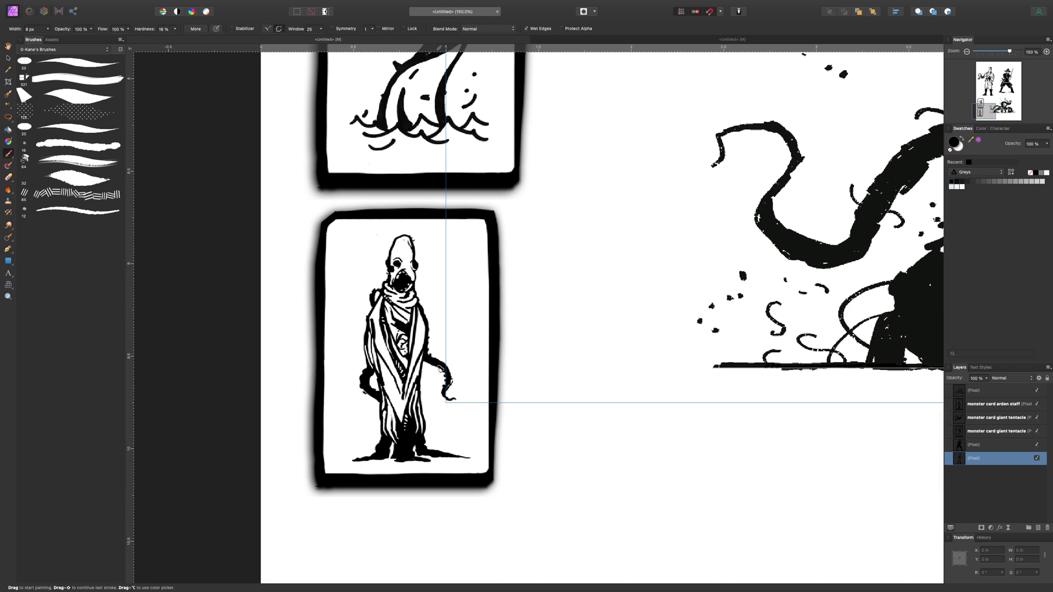
pyautogui.press('v')
pyautogui.press('super+minus')
pyautogui.press('super+minus')
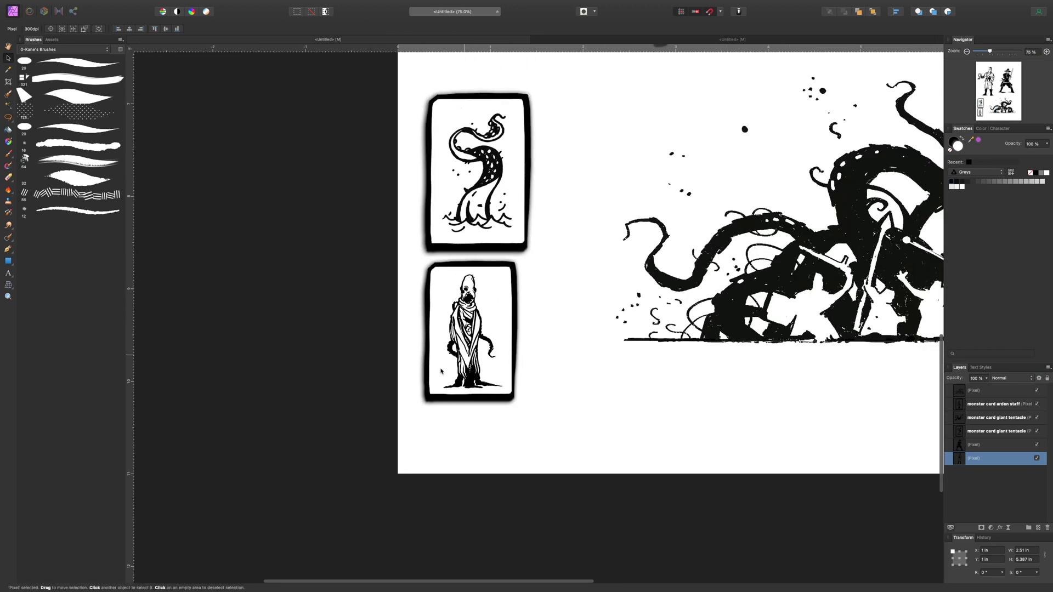
pyautogui.click(467, 383)
pyautogui.moveTo(521, 406); pyautogui.dragTo(700, 591)
pyautogui.moveTo(531, 359); pyautogui.dragTo(522, 167)
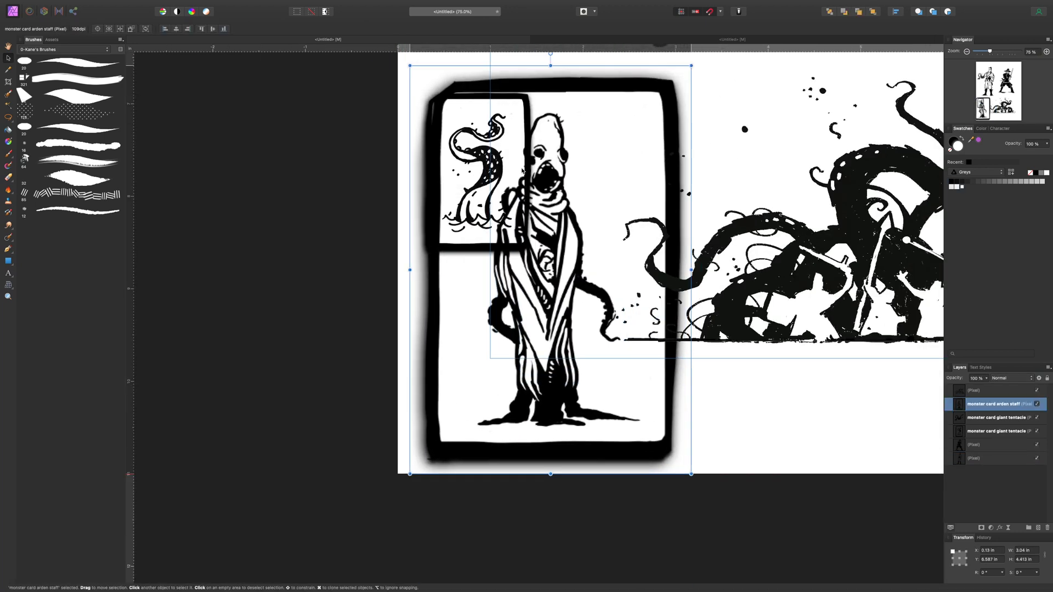
# Lasso the small right-hand tentacle of the card's robed figure, copy it to its own layer, and move the copy beside the card
pyautogui.press('l')
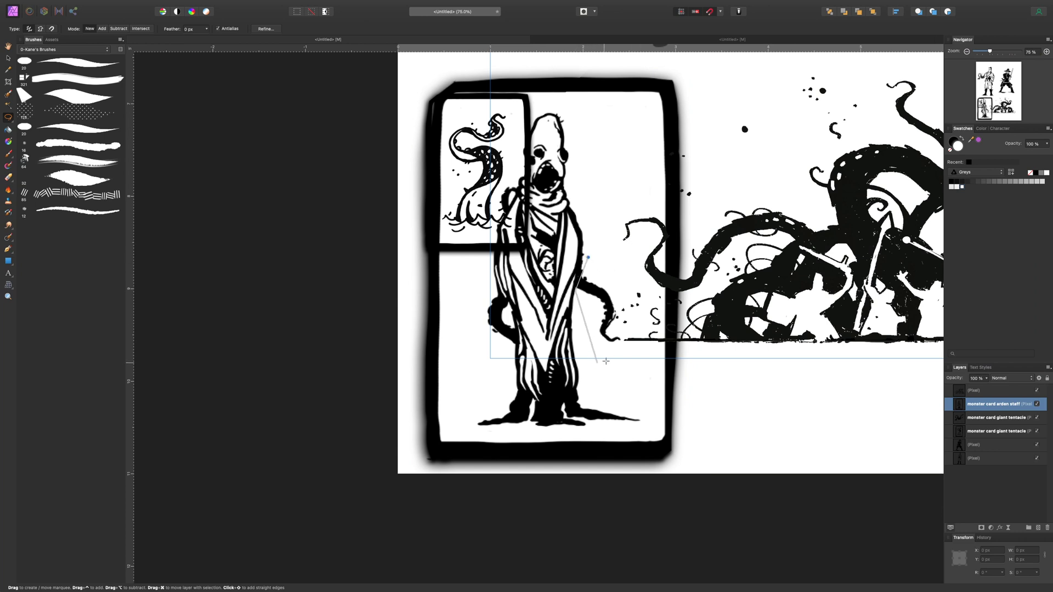
pyautogui.click(623, 267)
pyautogui.click(587, 256)
pyautogui.press('super+j')
pyautogui.press('v')
pyautogui.moveTo(608, 291); pyautogui.dragTo(744, 116)
pyautogui.press('super+d')
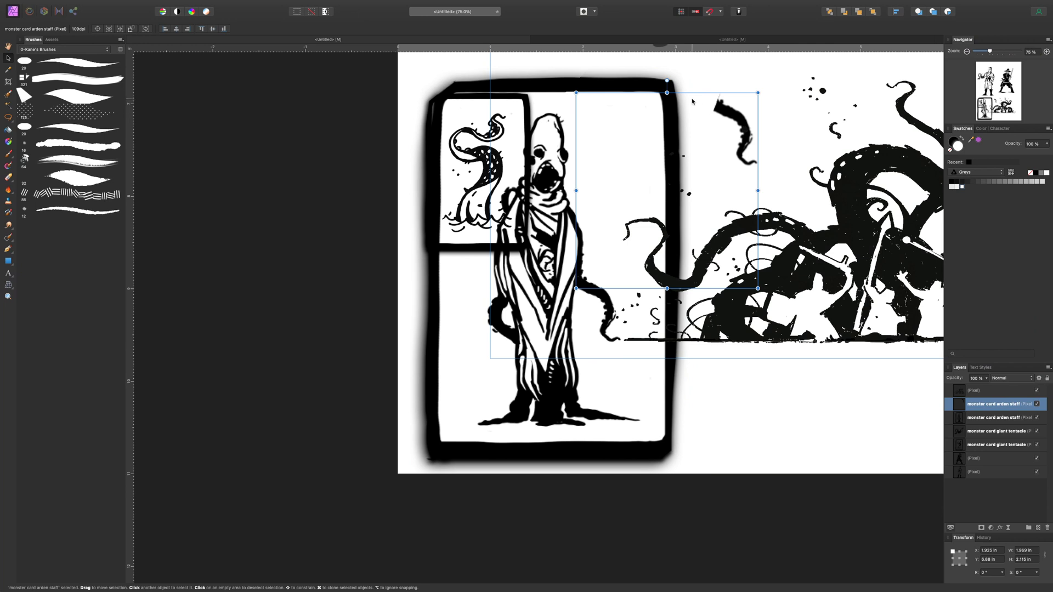
# Lasso the leftover area around the small tentacle on the copied layer and delete it, leaving only the tentacle
pyautogui.press('l')
pyautogui.click(601, 94)
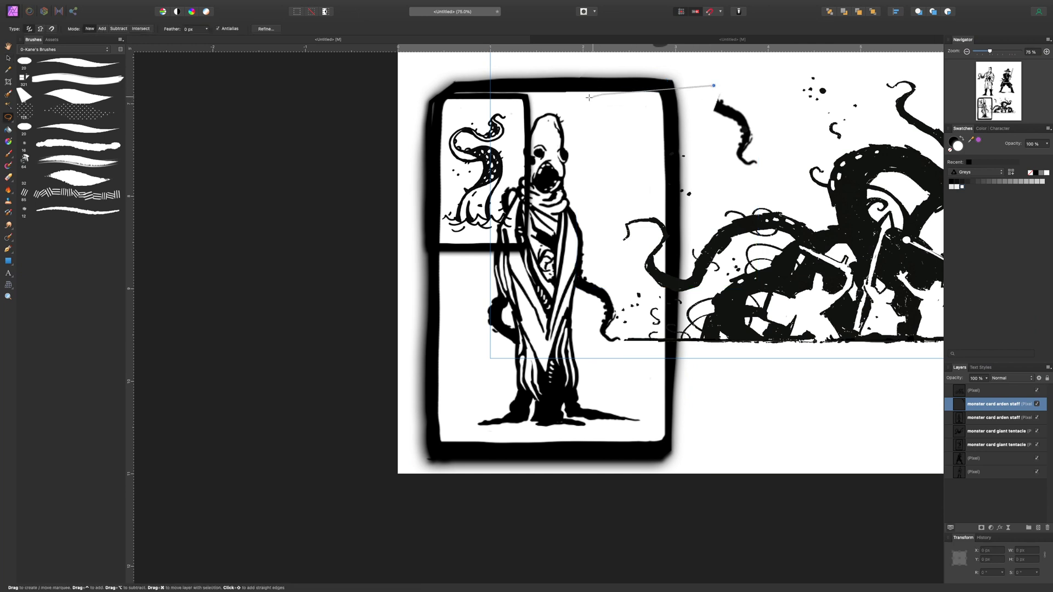
pyautogui.click(540, 155)
pyautogui.click(575, 357)
pyautogui.click(687, 381)
pyautogui.click(767, 304)
pyautogui.click(740, 171)
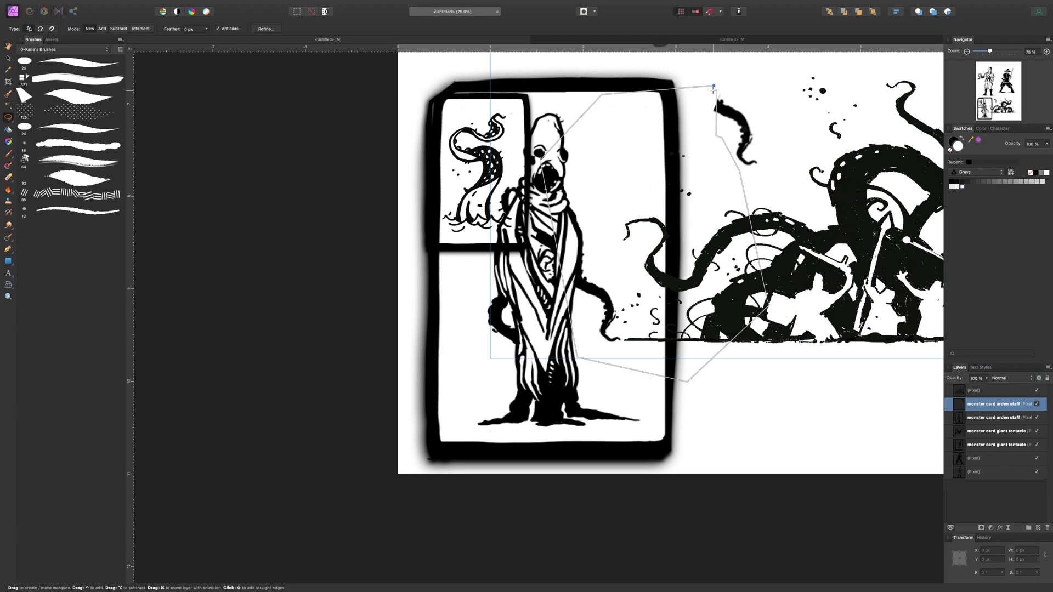
pyautogui.click(716, 53)
pyautogui.press('Delete')
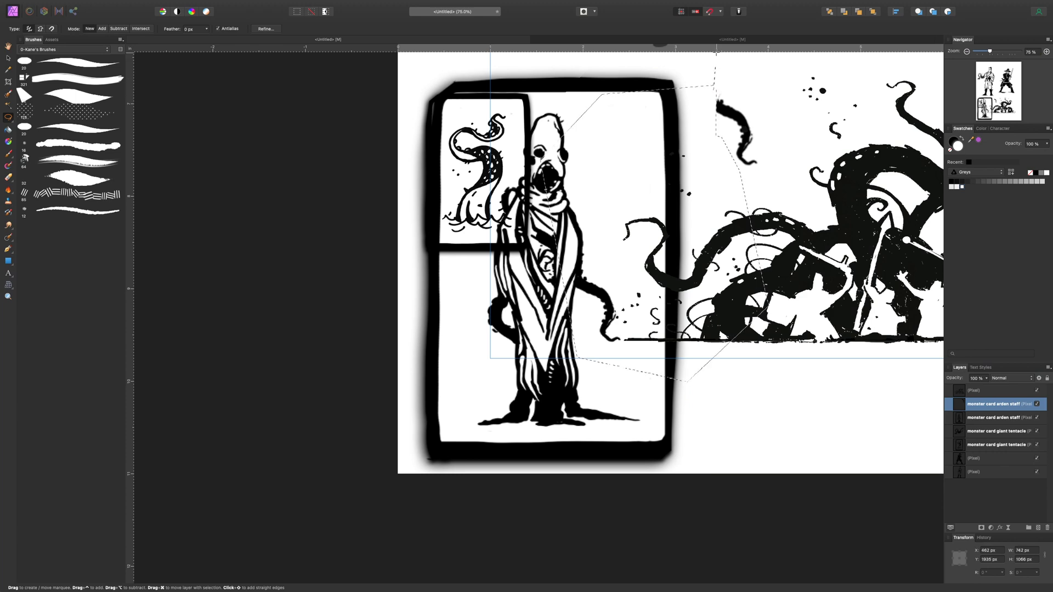
pyautogui.press('super+d')
# Move the small tentacle to the masked figure's sleeved shoulder and rotate it about 50°
pyautogui.press('v')
pyautogui.moveTo(742, 130); pyautogui.dragTo(644, 229)
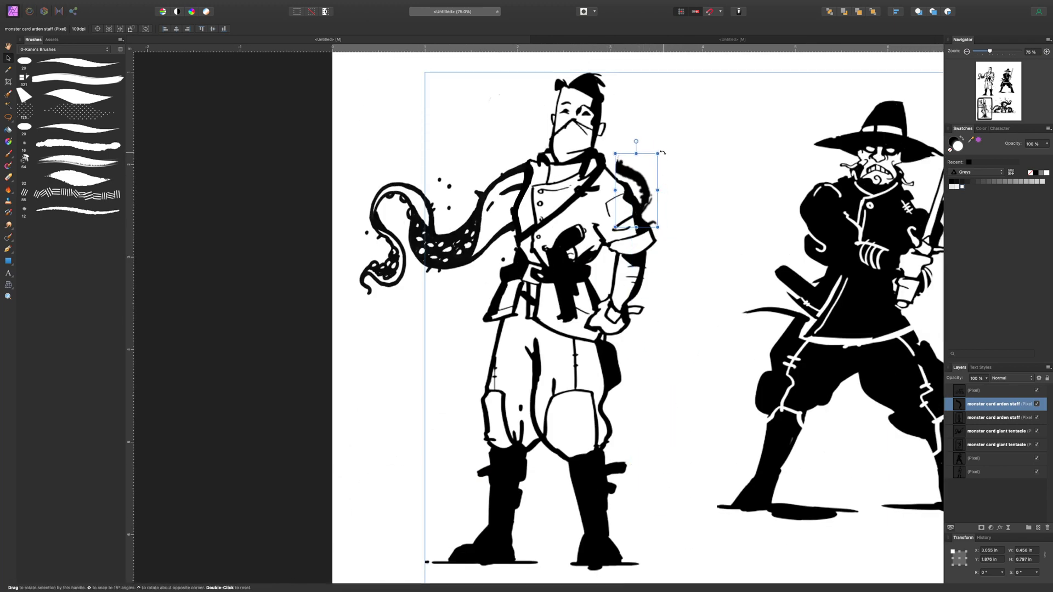
pyautogui.moveTo(663, 152); pyautogui.dragTo(625, 145)
pyautogui.moveTo(636, 187)
pyautogui.mouseDown()
pyautogui.moveTo(681, 350)
pyautogui.moveTo(637, 348)
pyautogui.moveTo(642, 171)
pyautogui.mouseUp()
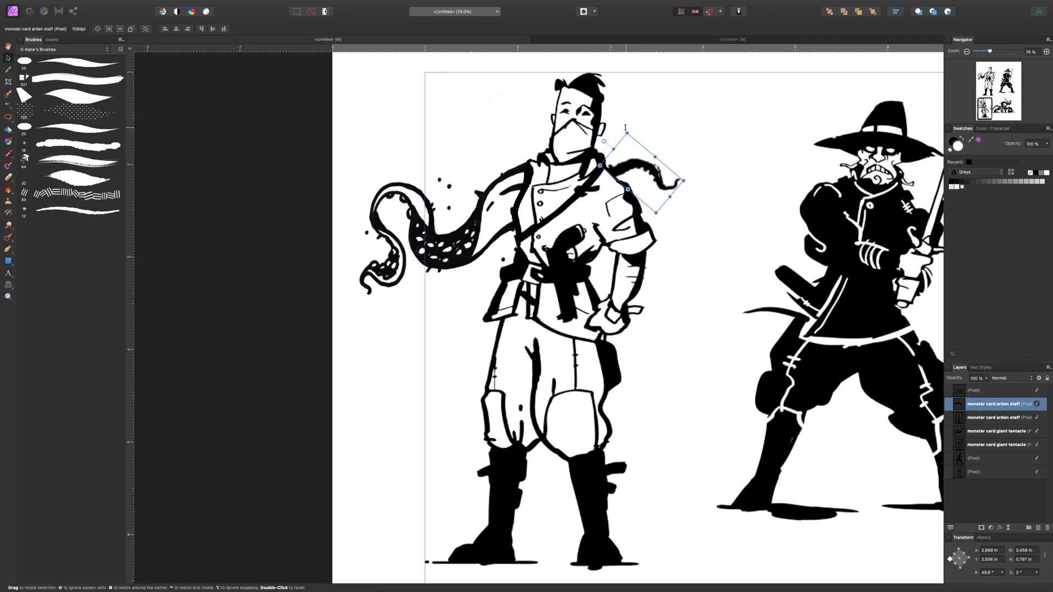
# Shrink the small tentacle to about 0.41 × 0.71 in, move it beside the masked figure's belt, and turn it to about -89°
pyautogui.moveTo(625, 127); pyautogui.dragTo(405, 205)
pyautogui.click(640, 210)
pyautogui.moveTo(539, 282); pyautogui.dragTo(481, 304)
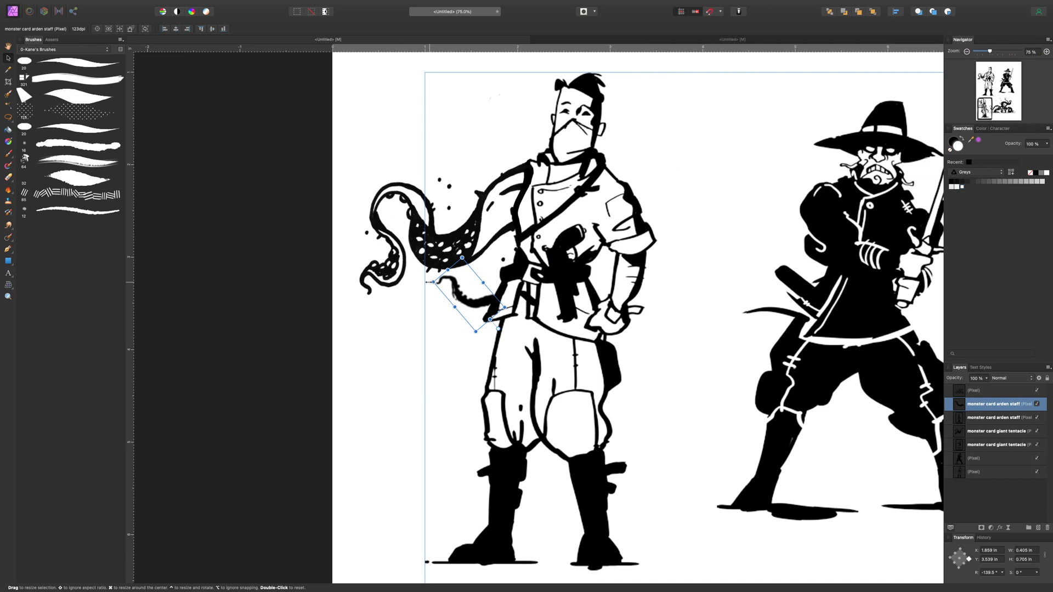
pyautogui.moveTo(429, 282)
pyautogui.mouseDown()
pyautogui.moveTo(454, 312)
pyautogui.moveTo(468, 307)
pyautogui.mouseUp()
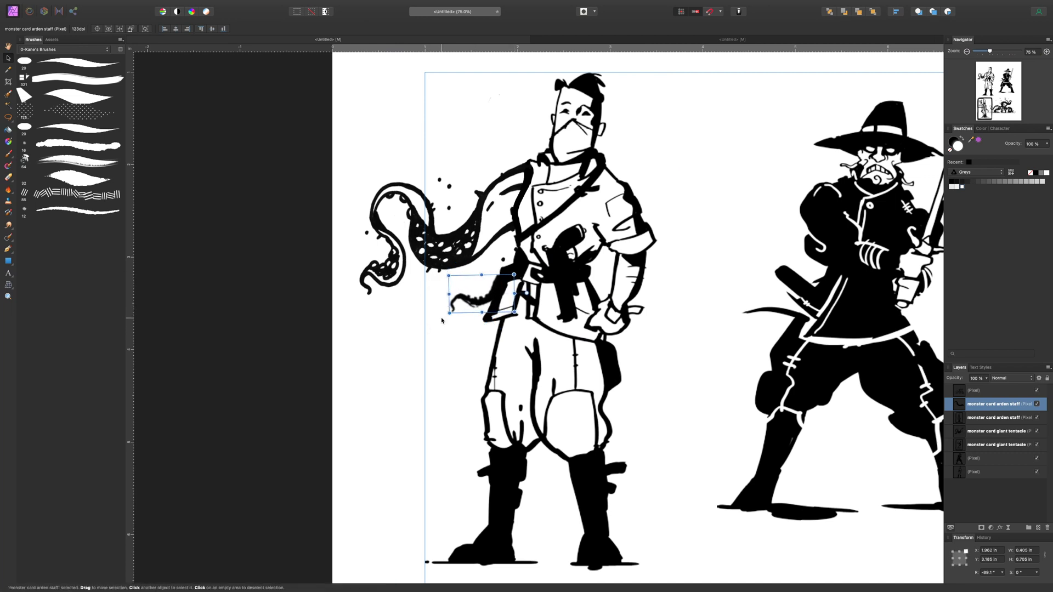
# Flip the small tentacle vertically and seat its base behind the masked figure's collar, above the large tentacle
pyautogui.click(441, 320)
pyautogui.click(457, 305)
pyautogui.moveTo(483, 314)
pyautogui.mouseDown()
pyautogui.moveTo(481, 121)
pyautogui.moveTo(521, 134)
pyautogui.mouseUp()
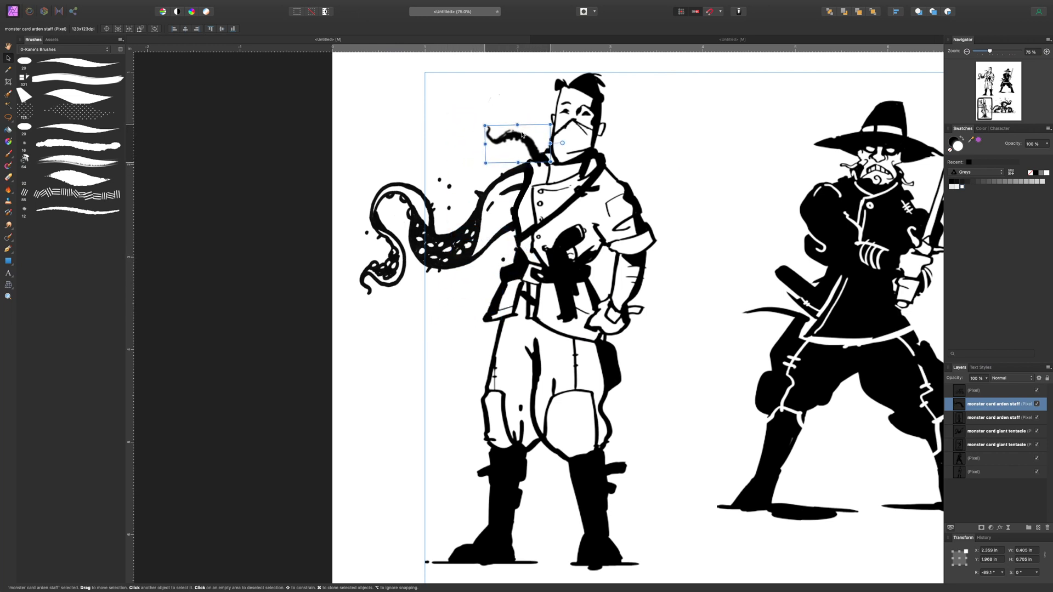
pyautogui.click(720, 139)
# Set the brush width to 11.3 px, delete the stray new layer, and make the masked figure's pixel layer active
pyautogui.scroll(3, 593, 251)
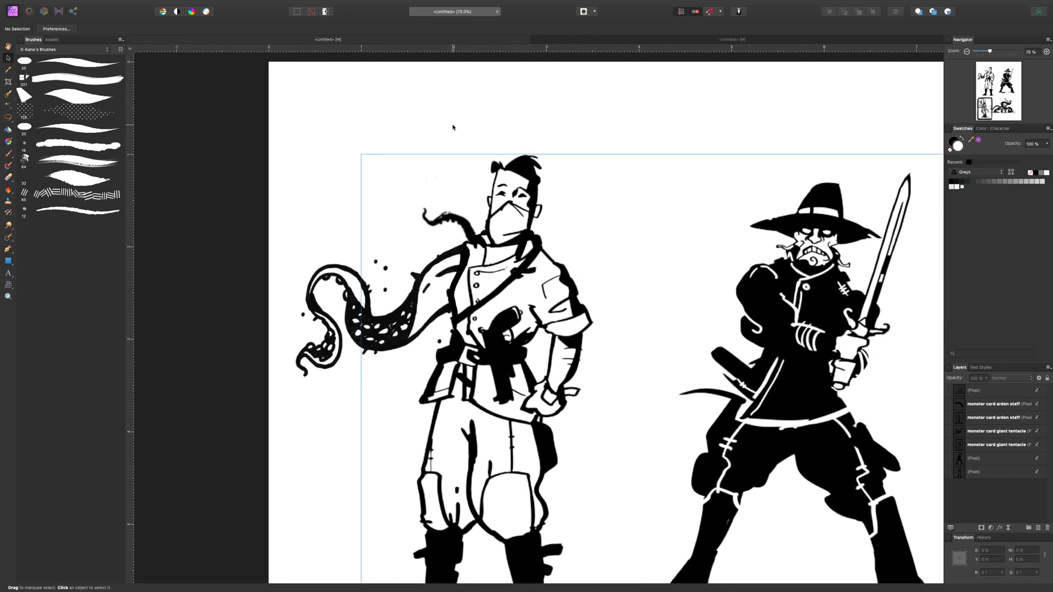
pyautogui.press('b')
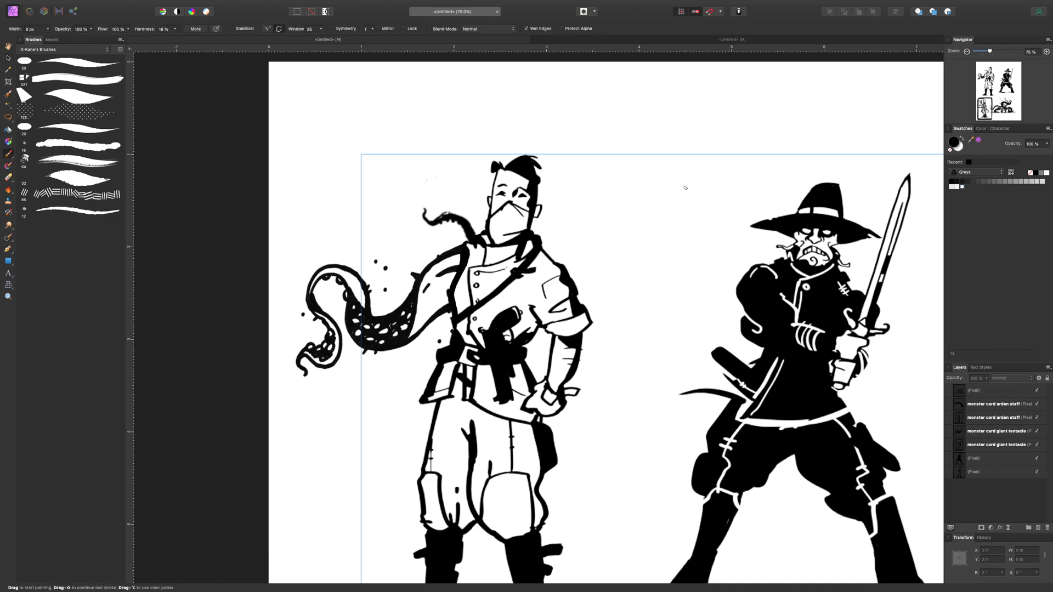
pyautogui.scroll(5, 685, 188)
pyautogui.press('[')
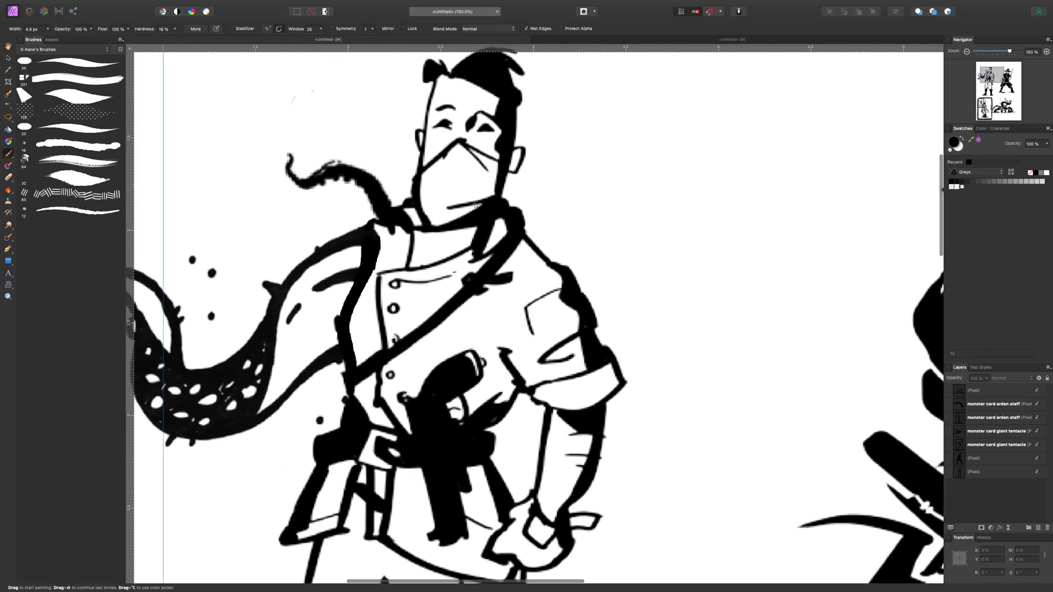
pyautogui.press(']')
pyautogui.press(']')
pyautogui.scroll(-5, 526, 209)
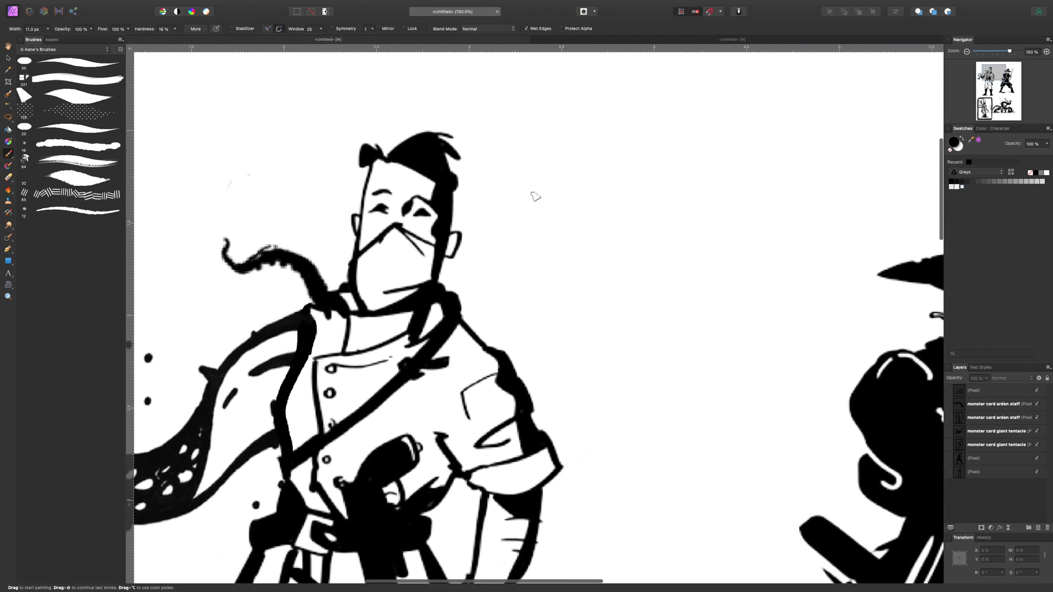
pyautogui.scroll(2, 535, 197)
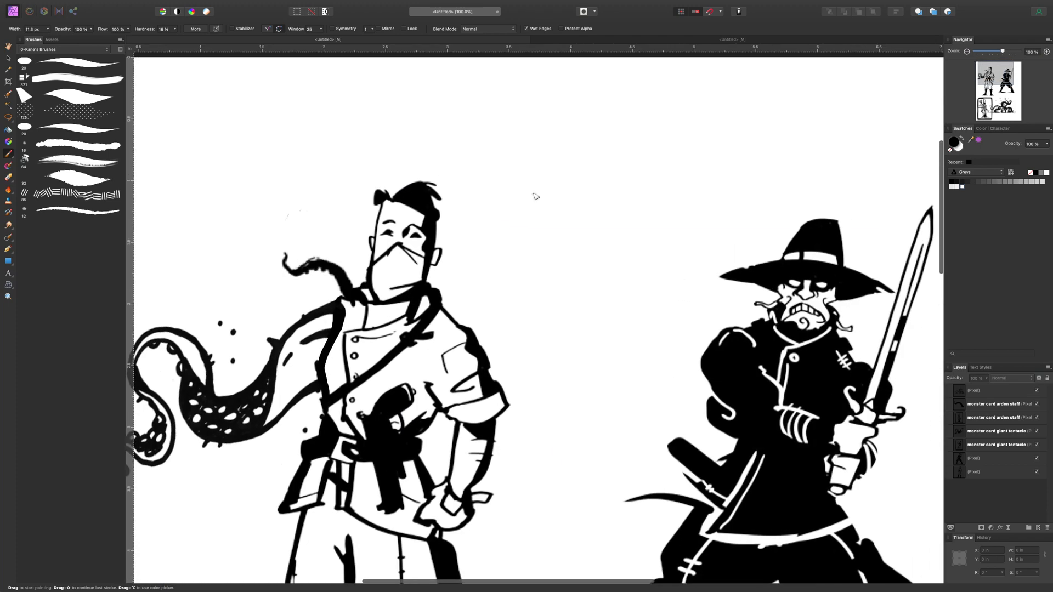
pyautogui.click(439, 304)
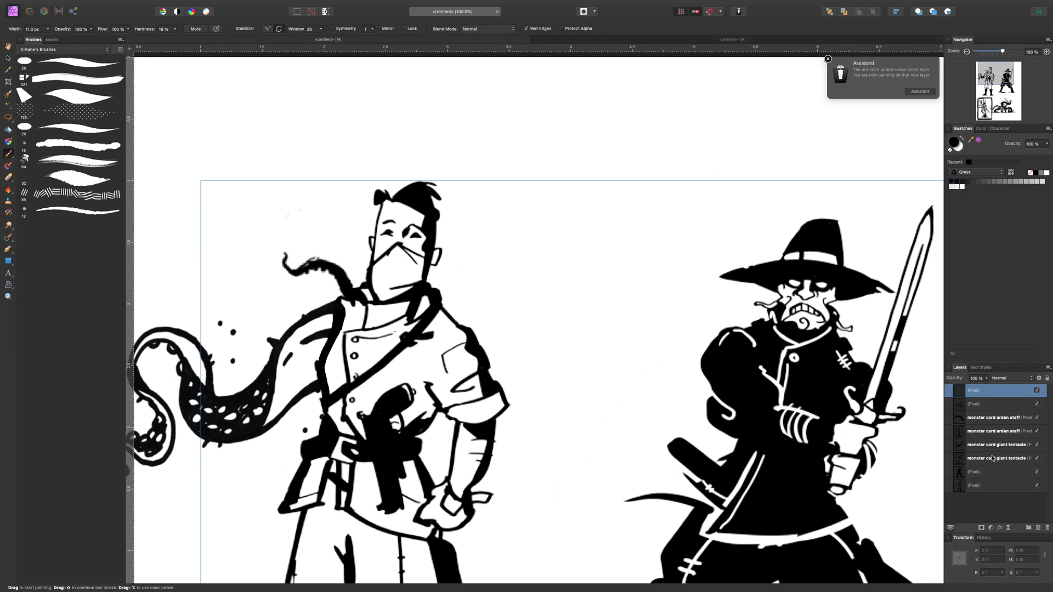
pyautogui.press('Delete')
pyautogui.click(981, 473)
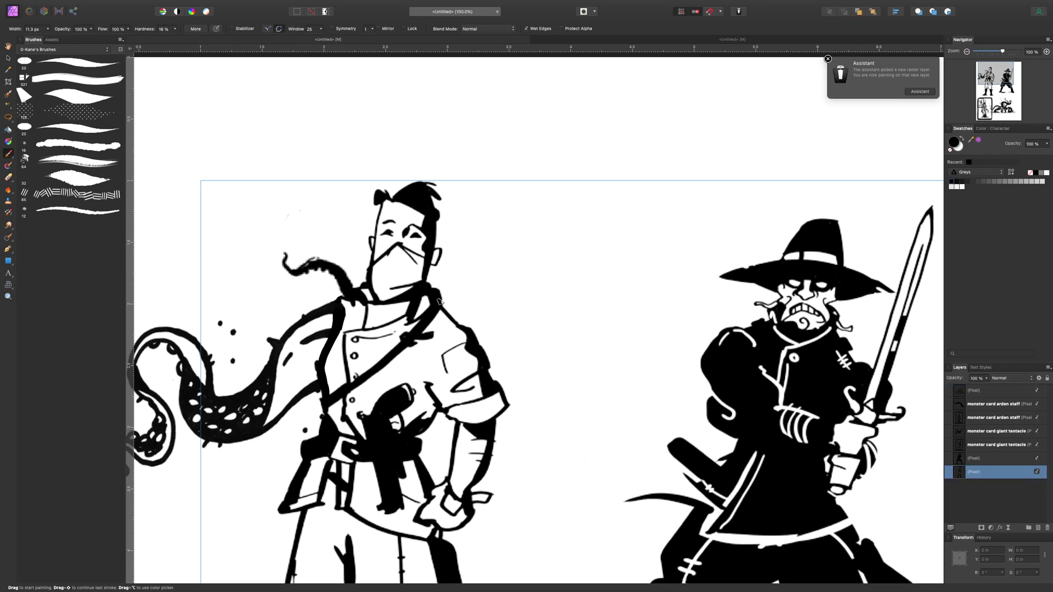
# Paint the wavy upper edge of a new tentacle rising from the masked figure's shoulder beside the strap
pyautogui.moveTo(439, 301); pyautogui.dragTo(447, 280)
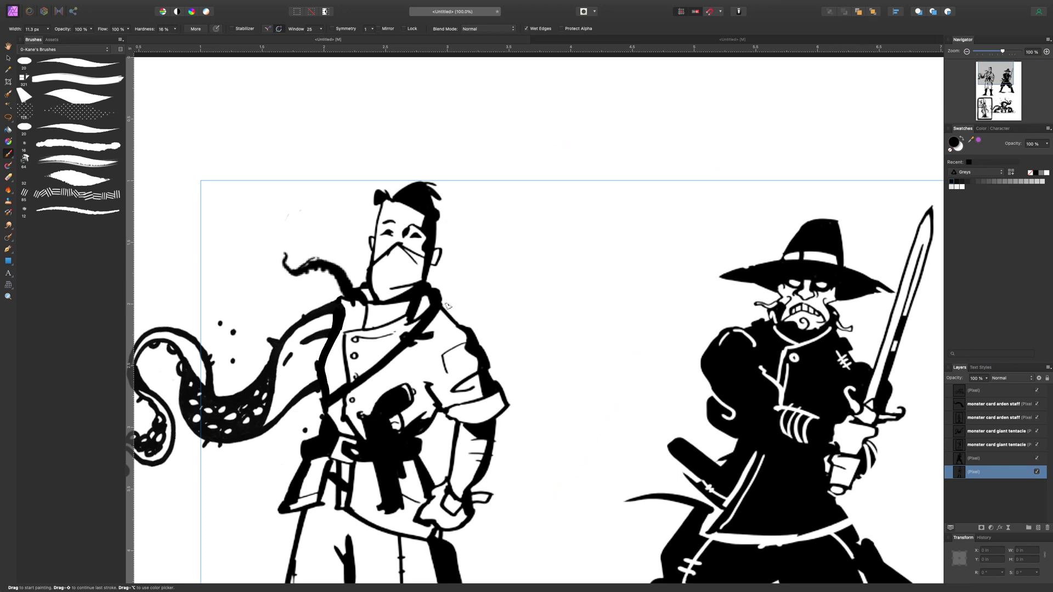
pyautogui.moveTo(465, 234)
pyautogui.mouseDown()
pyautogui.moveTo(554, 175)
pyautogui.moveTo(570, 144)
pyautogui.mouseUp()
pyautogui.hotkey('ctrl', 'z')
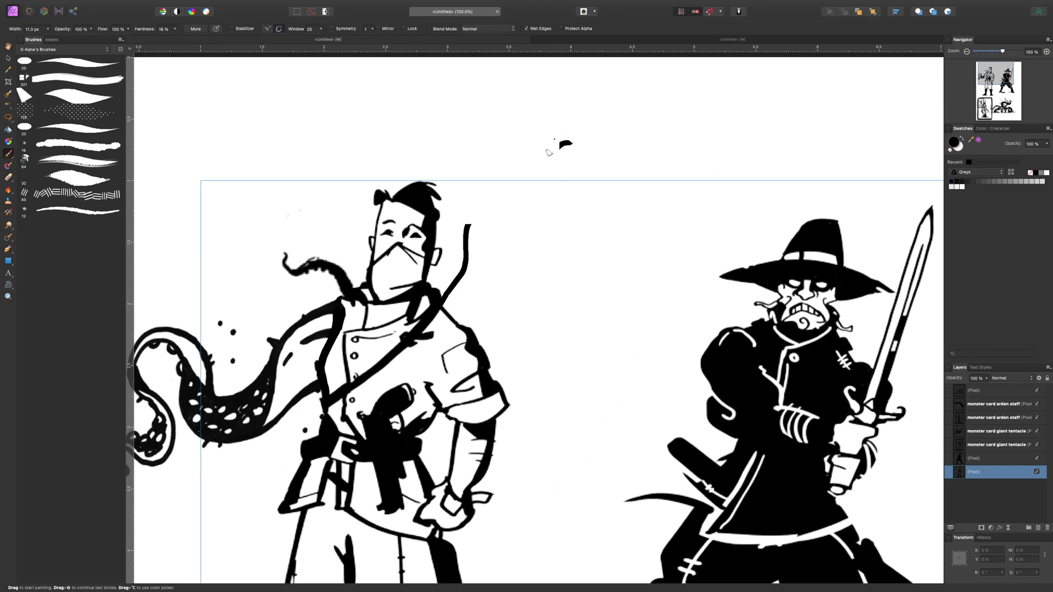
pyautogui.moveTo(436, 310)
pyautogui.mouseDown()
pyautogui.moveTo(514, 184)
pyautogui.moveTo(580, 214)
pyautogui.moveTo(603, 181)
pyautogui.mouseUp()
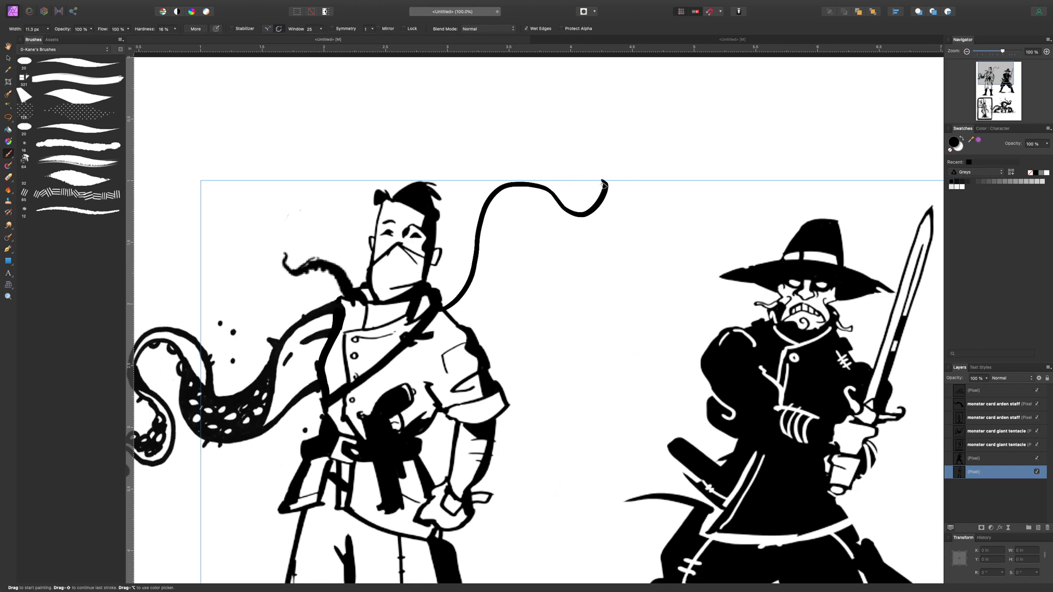
# Paint the new tentacle's lower edge from the sleeved upper arm to the curled tip, and thicken it along the bend
pyautogui.press('super+equal')
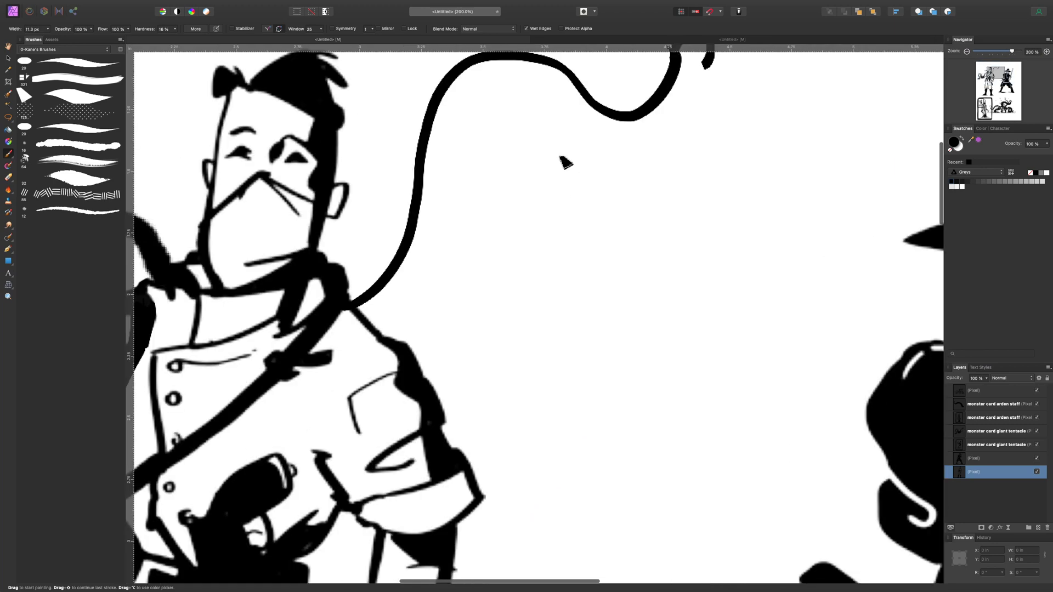
pyautogui.hscroll(5, 520, 181)
pyautogui.scroll(3, 521, 181)
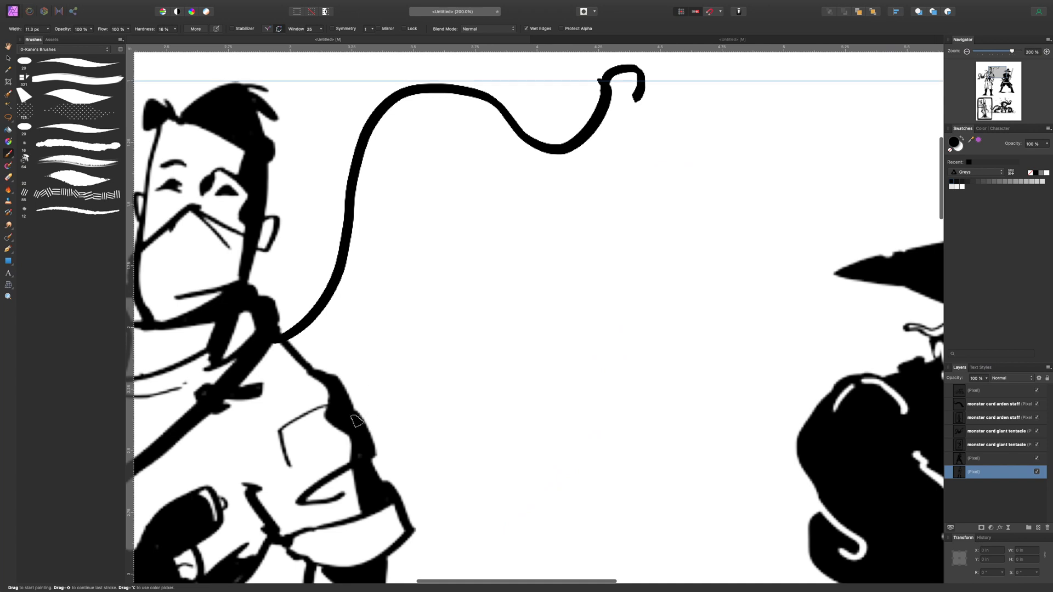
pyautogui.moveTo(348, 399)
pyautogui.mouseDown()
pyautogui.moveTo(394, 291)
pyautogui.moveTo(392, 218)
pyautogui.moveTo(475, 159)
pyautogui.moveTo(573, 168)
pyautogui.moveTo(626, 73)
pyautogui.moveTo(640, 79)
pyautogui.moveTo(621, 83)
pyautogui.mouseUp()
pyautogui.scroll(1, 585, 106)
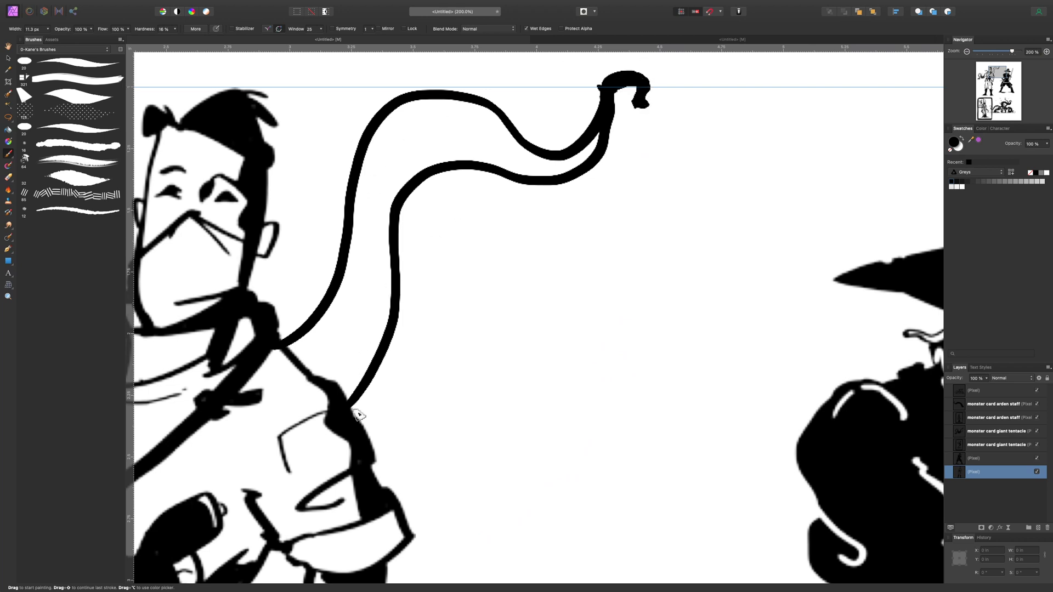
pyautogui.moveTo(354, 403)
pyautogui.mouseDown()
pyautogui.moveTo(395, 319)
pyautogui.moveTo(413, 201)
pyautogui.moveTo(457, 174)
pyautogui.moveTo(568, 177)
pyautogui.mouseUp()
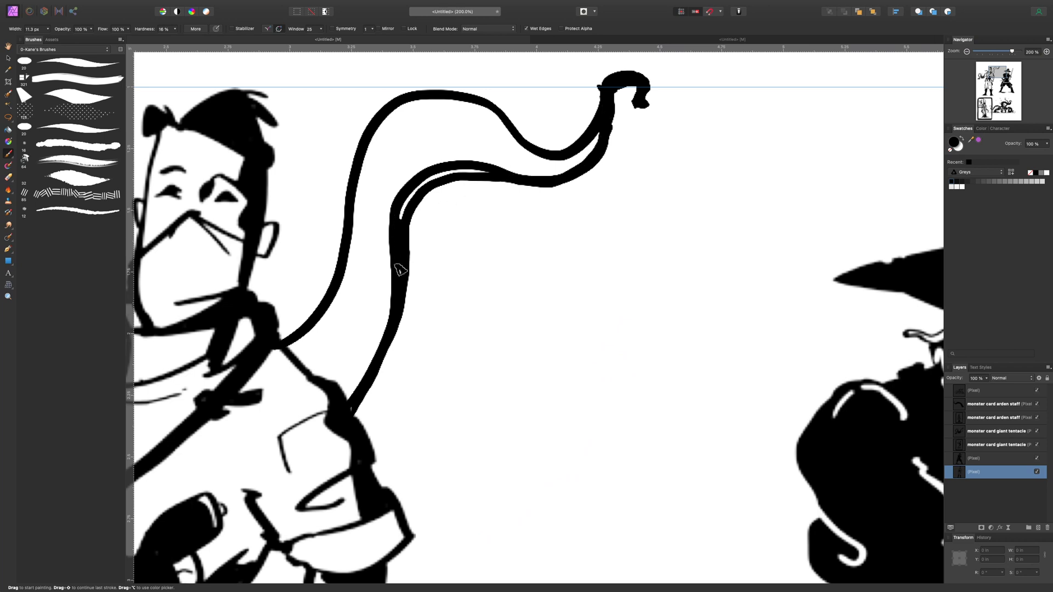
pyautogui.moveTo(400, 270)
pyautogui.mouseDown()
pyautogui.moveTo(401, 208)
pyautogui.moveTo(437, 177)
pyautogui.mouseUp()
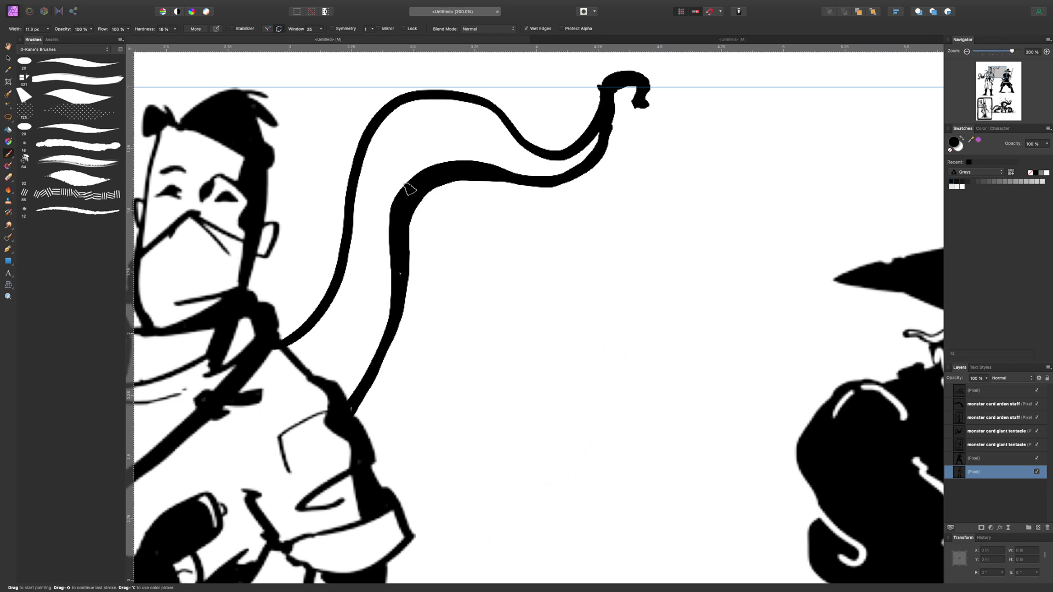
# Thicken the new tentacle's upper edge in black from the collar along the curve to the curled tip
pyautogui.scroll(4, 408, 188)
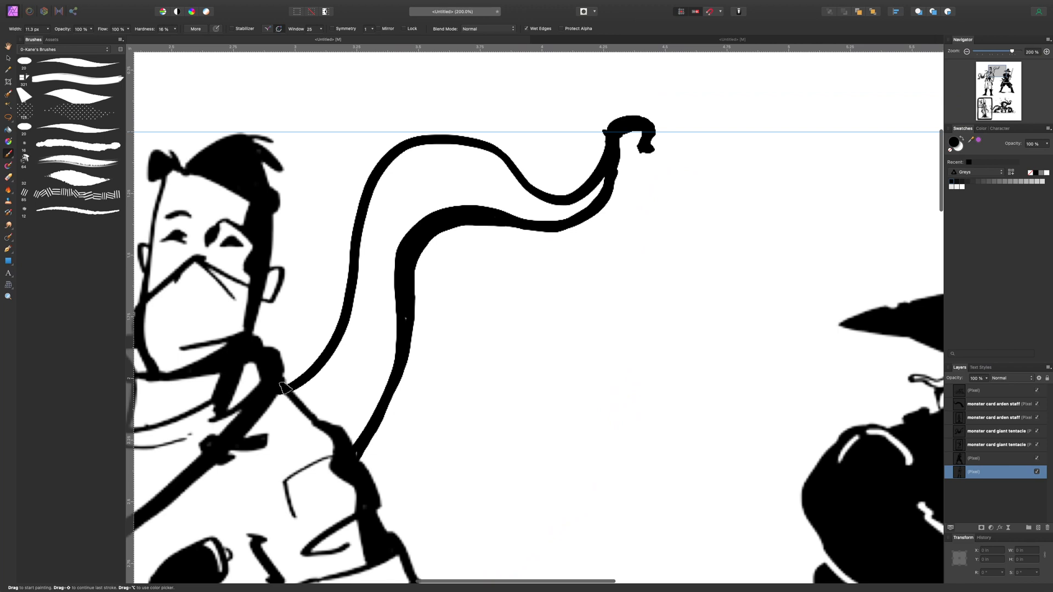
pyautogui.moveTo(284, 388)
pyautogui.mouseDown()
pyautogui.moveTo(321, 342)
pyautogui.moveTo(343, 284)
pyautogui.moveTo(348, 216)
pyautogui.moveTo(378, 163)
pyautogui.moveTo(420, 133)
pyautogui.moveTo(481, 135)
pyautogui.moveTo(536, 189)
pyautogui.moveTo(567, 194)
pyautogui.moveTo(600, 164)
pyautogui.moveTo(613, 130)
pyautogui.moveTo(588, 178)
pyautogui.mouseUp()
pyautogui.press('super+z')
pyautogui.moveTo(609, 121); pyautogui.dragTo(586, 145)
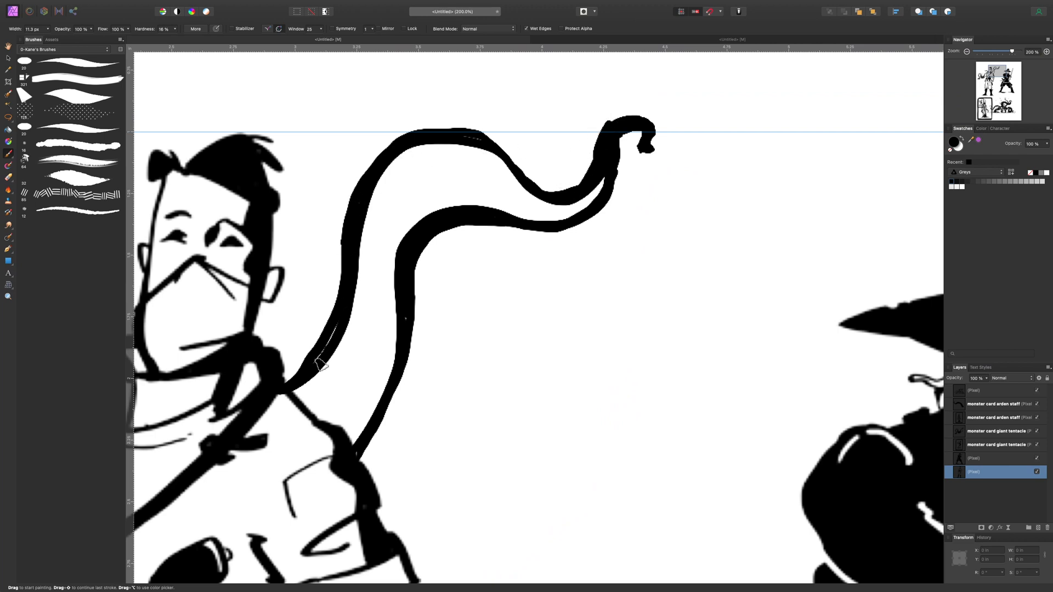
pyautogui.moveTo(316, 360); pyautogui.dragTo(309, 383)
pyautogui.press('super+z')
pyautogui.moveTo(283, 370)
pyautogui.mouseDown()
pyautogui.moveTo(316, 338)
pyautogui.moveTo(329, 302)
pyautogui.moveTo(285, 373)
pyautogui.moveTo(330, 317)
pyautogui.moveTo(347, 260)
pyautogui.mouseUp()
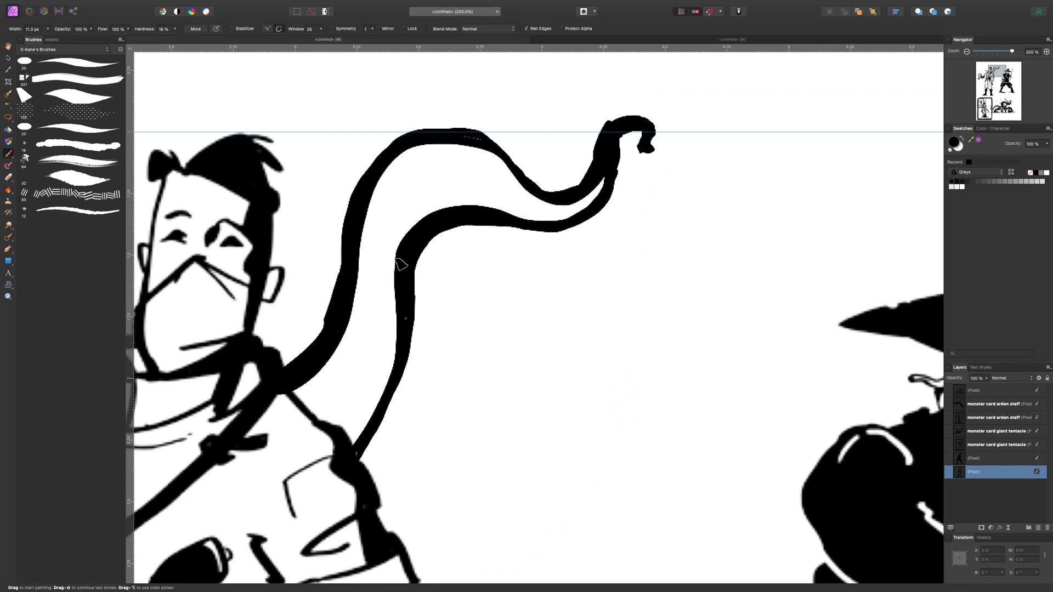
# Paint a broad solid black shadow on the new tentacle's underside, widening from the bend down to the shoulder
pyautogui.moveTo(398, 261); pyautogui.dragTo(350, 399)
pyautogui.press('super+z')
pyautogui.moveTo(398, 265)
pyautogui.mouseDown()
pyautogui.moveTo(329, 418)
pyautogui.moveTo(352, 401)
pyautogui.moveTo(354, 444)
pyautogui.moveTo(378, 357)
pyautogui.moveTo(350, 399)
pyautogui.moveTo(373, 381)
pyautogui.moveTo(397, 319)
pyautogui.moveTo(388, 370)
pyautogui.mouseUp()
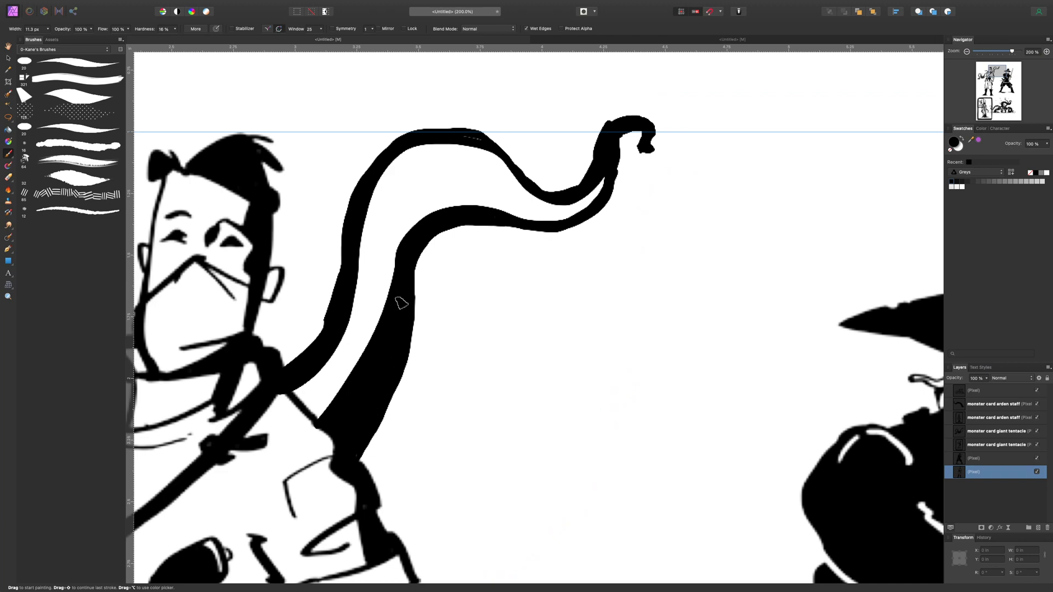
# Erase a cluster of small white spots into the black shadow at the new tentacle's base with a smaller eraser
pyautogui.press('e')
pyautogui.hscroll(-10, 394, 282)
pyautogui.scroll(-5, 394, 282)
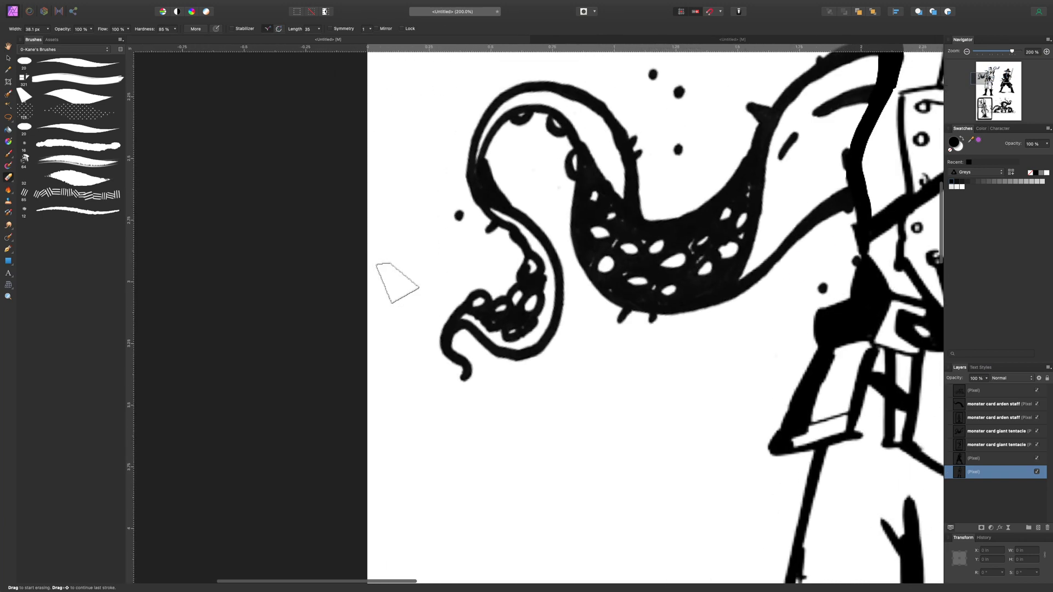
pyautogui.hscroll(10, 529, 281)
pyautogui.scroll(8, 529, 281)
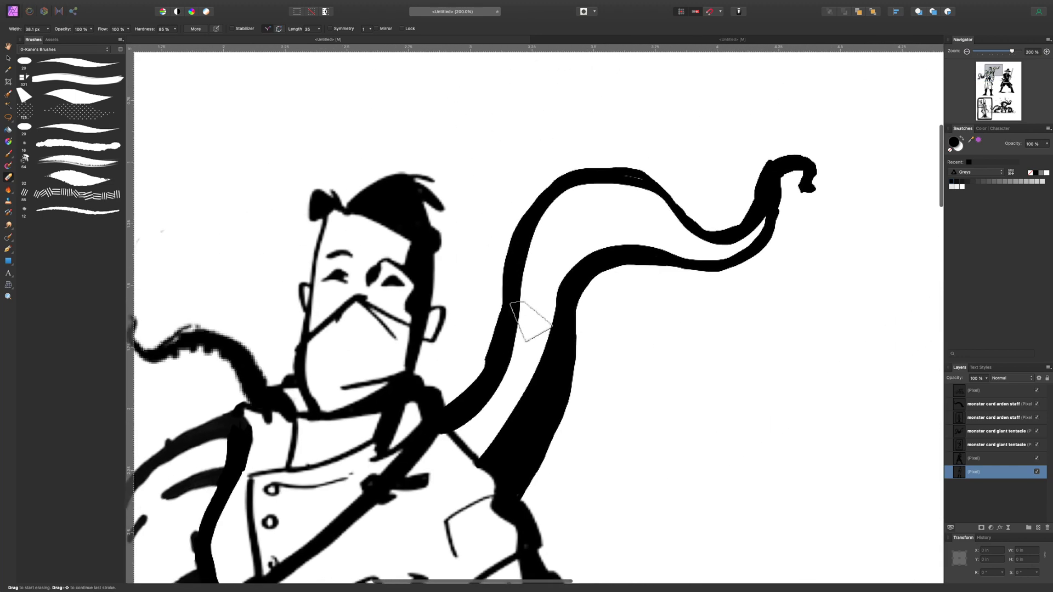
pyautogui.press('[')
pyautogui.press('[')
pyautogui.press('[')
pyautogui.press('[')
pyautogui.click(543, 343)
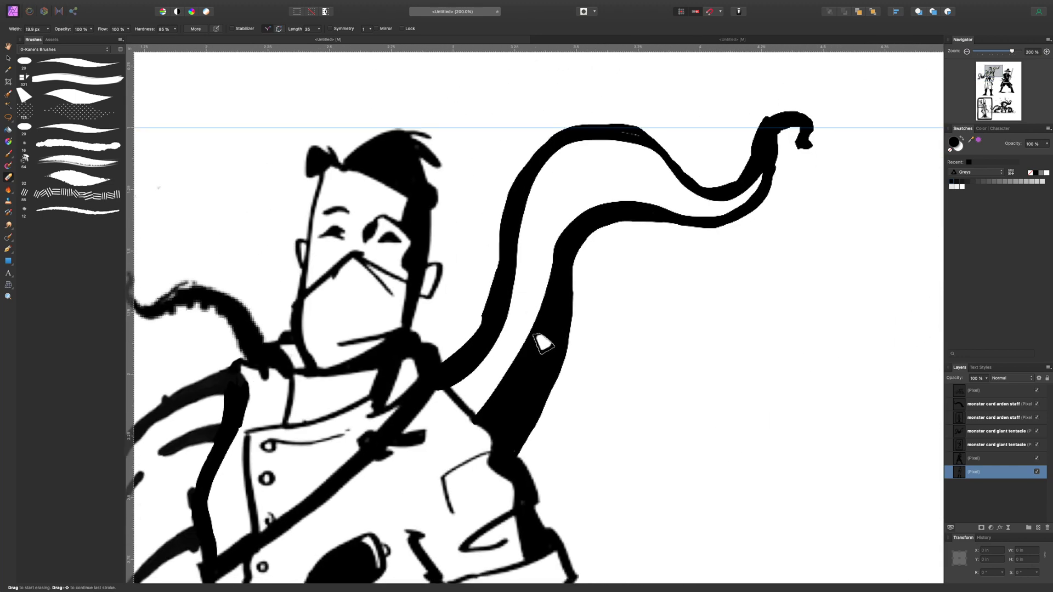
pyautogui.click(533, 369)
pyautogui.click(551, 363)
pyautogui.click(507, 405)
pyautogui.click(529, 390)
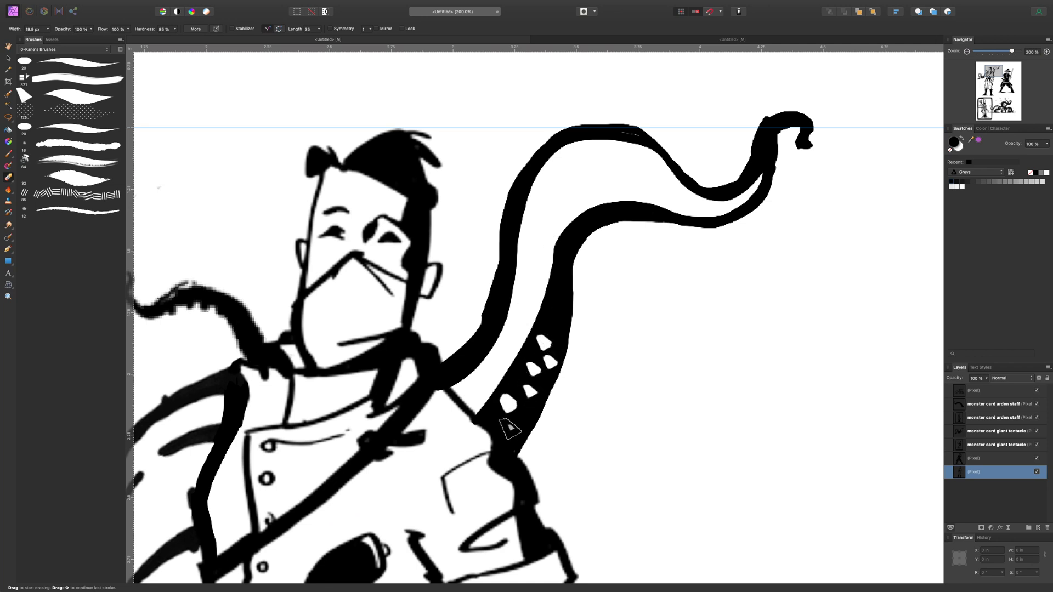
pyautogui.click(510, 427)
pyautogui.scroll(2, 545, 214)
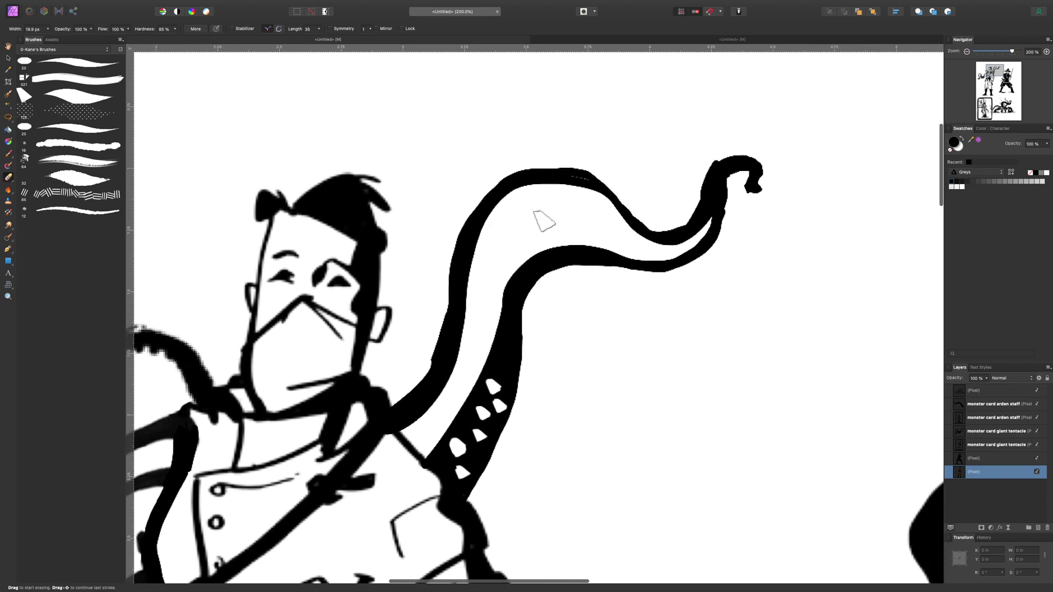
# Paint small black sucker bumps along the underside of the new tentacle's bend
pyautogui.scroll(-10, 546, 217)
pyautogui.scroll(8, 510, 262)
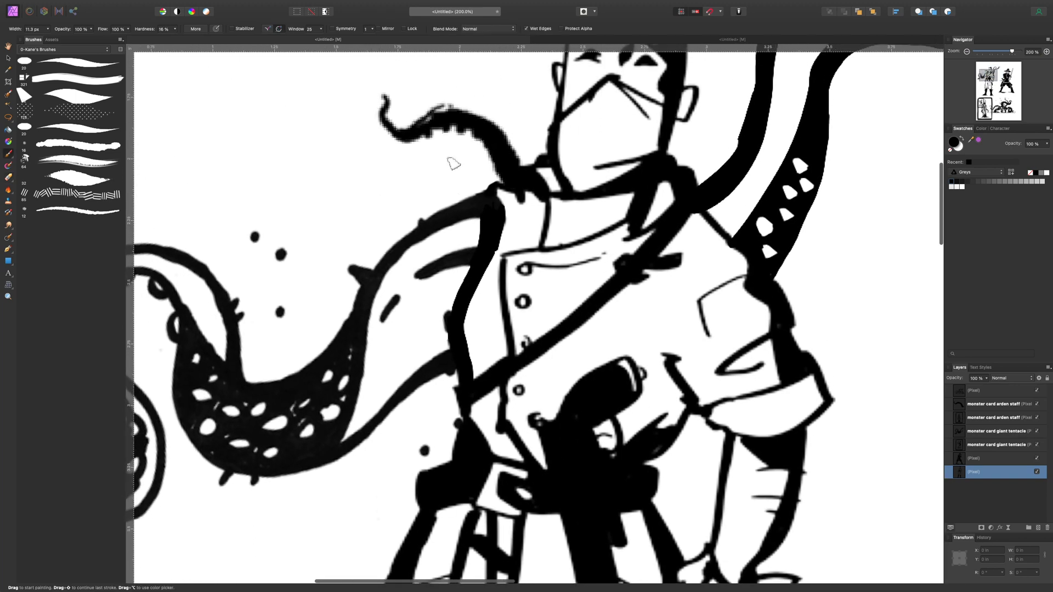
pyautogui.press('b')
pyautogui.scroll(6, 469, 115)
pyautogui.hscroll(6, 469, 115)
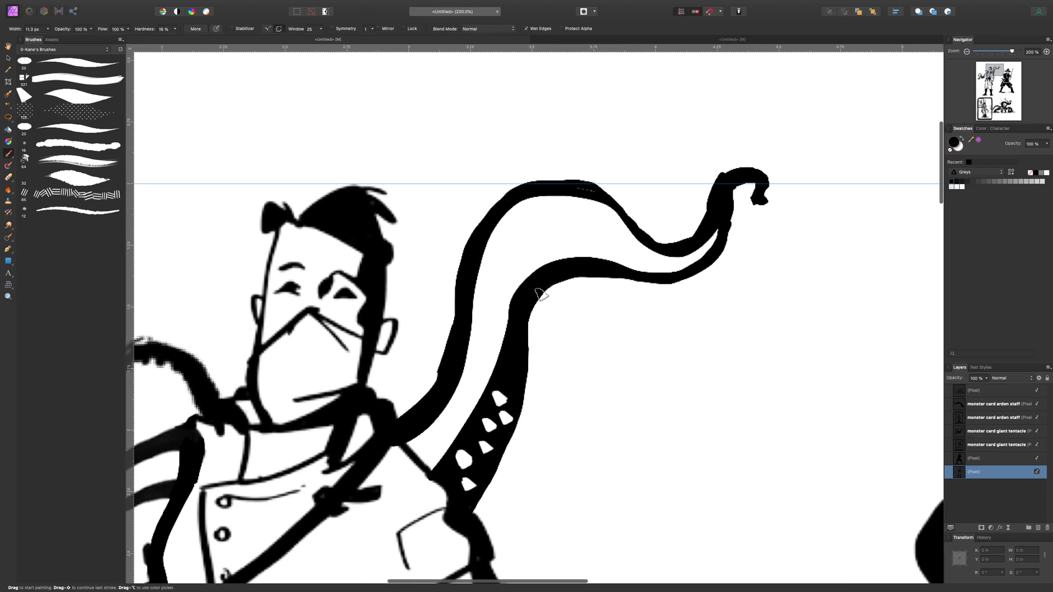
pyautogui.scroll(1, 524, 289)
pyautogui.moveTo(623, 297); pyautogui.dragTo(619, 295)
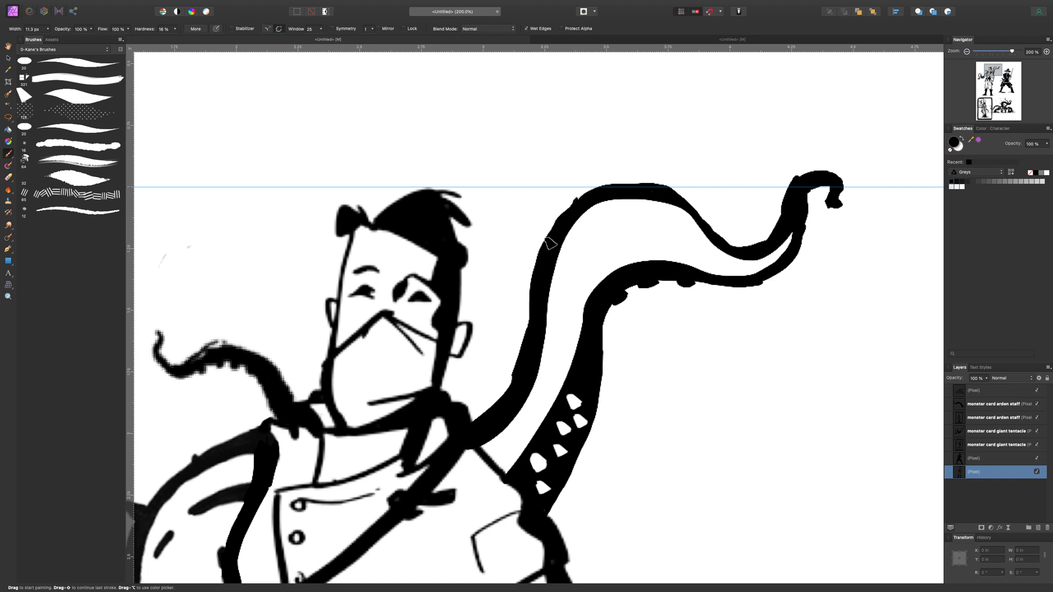
# Paint a short spike on the upper edge of the tentacle's bend and small sucker bumps just below its curled tip
pyautogui.moveTo(550, 243); pyautogui.dragTo(600, 172)
pyautogui.press('super+z')
pyautogui.moveTo(545, 241); pyautogui.dragTo(591, 178)
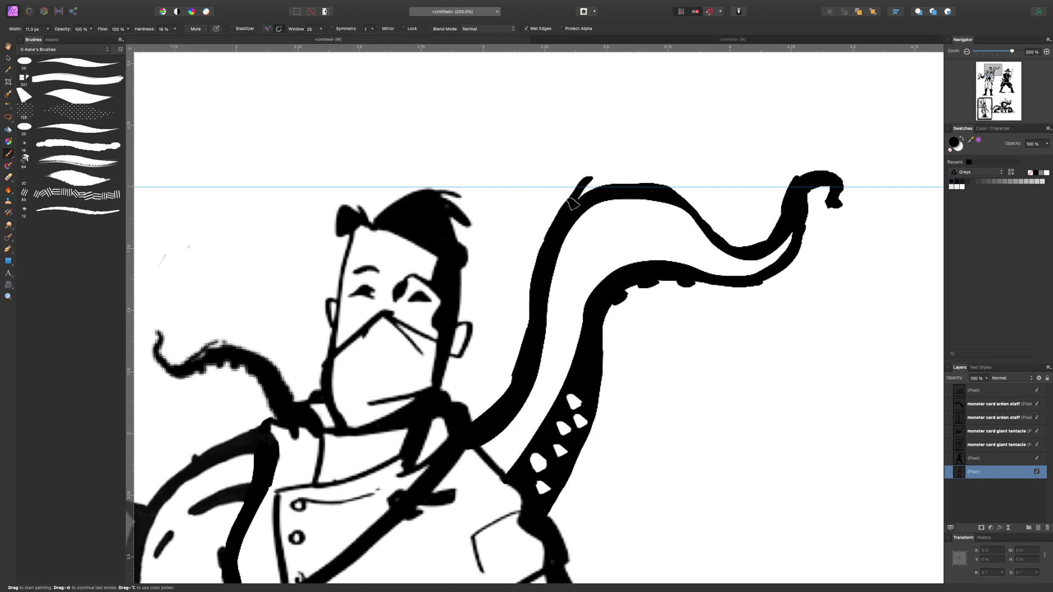
pyautogui.hscroll(2, 610, 175)
pyautogui.scroll(-1, 610, 175)
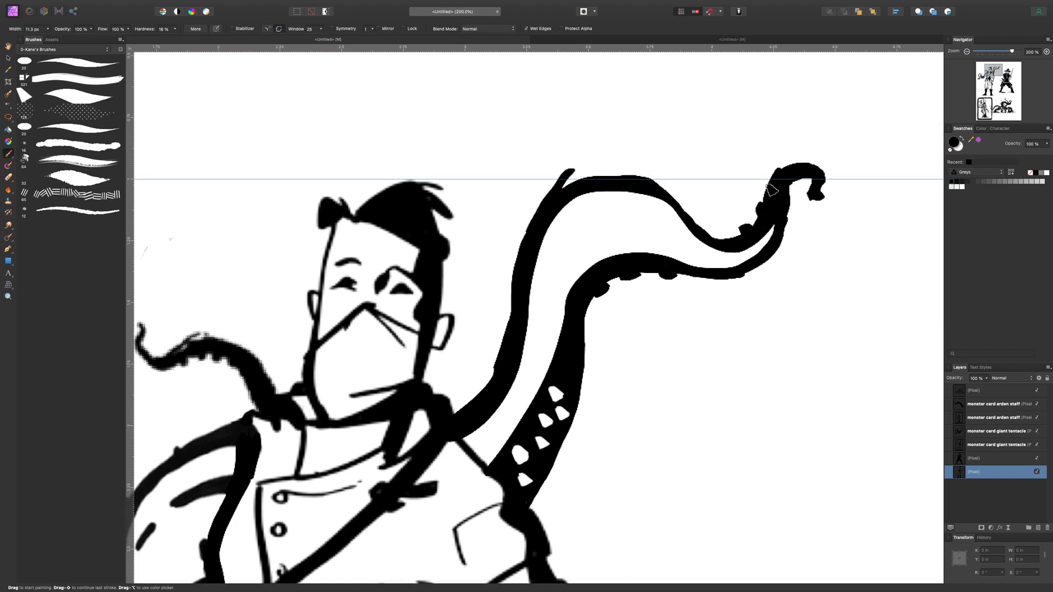
pyautogui.scroll(-3, 772, 190)
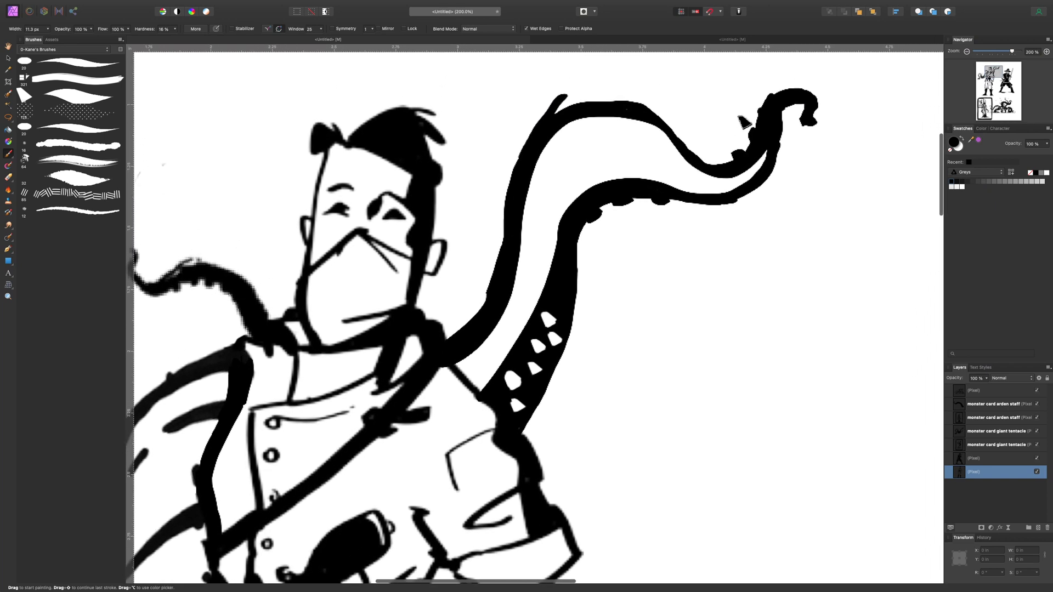
pyautogui.hscroll(2, 744, 122)
pyautogui.scroll(2, 744, 122)
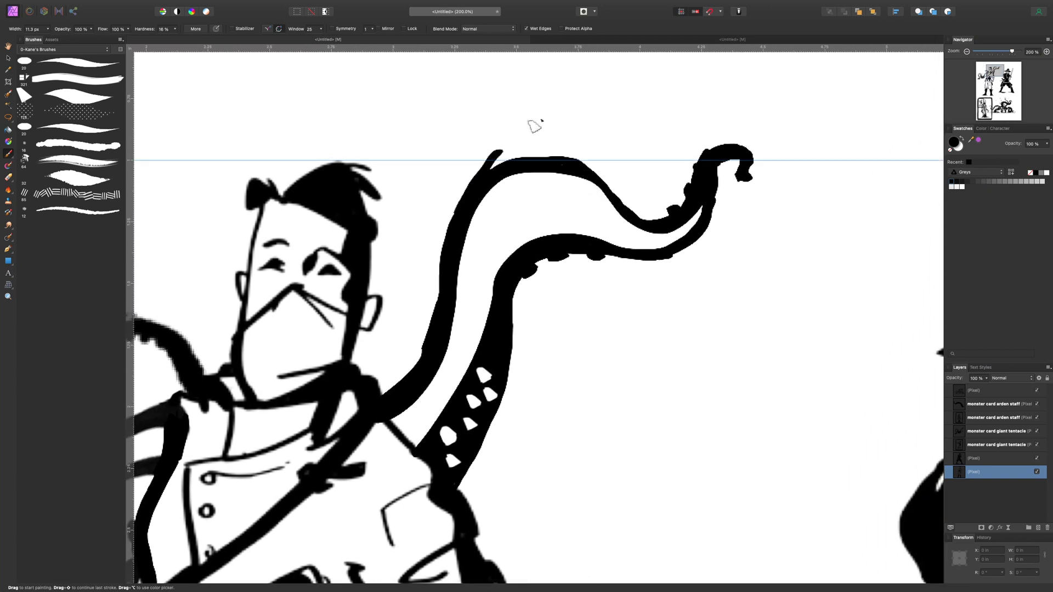
# Thicken the inside of the tentacle's upper edge over the bend, and undo the extra stroke running down toward the collar
pyautogui.moveTo(458, 247)
pyautogui.mouseDown()
pyautogui.moveTo(586, 166)
pyautogui.moveTo(499, 184)
pyautogui.mouseUp()
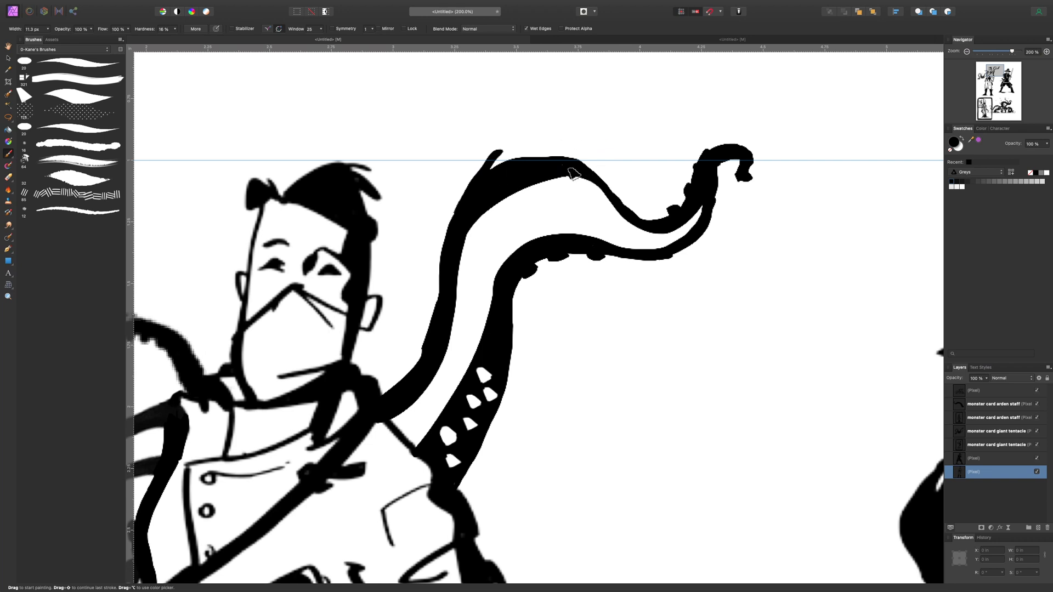
pyautogui.moveTo(559, 174)
pyautogui.mouseDown()
pyautogui.moveTo(613, 189)
pyautogui.moveTo(603, 194)
pyautogui.moveTo(618, 207)
pyautogui.mouseUp()
pyautogui.scroll(-5, 600, 150)
pyautogui.hscroll(-2, 600, 151)
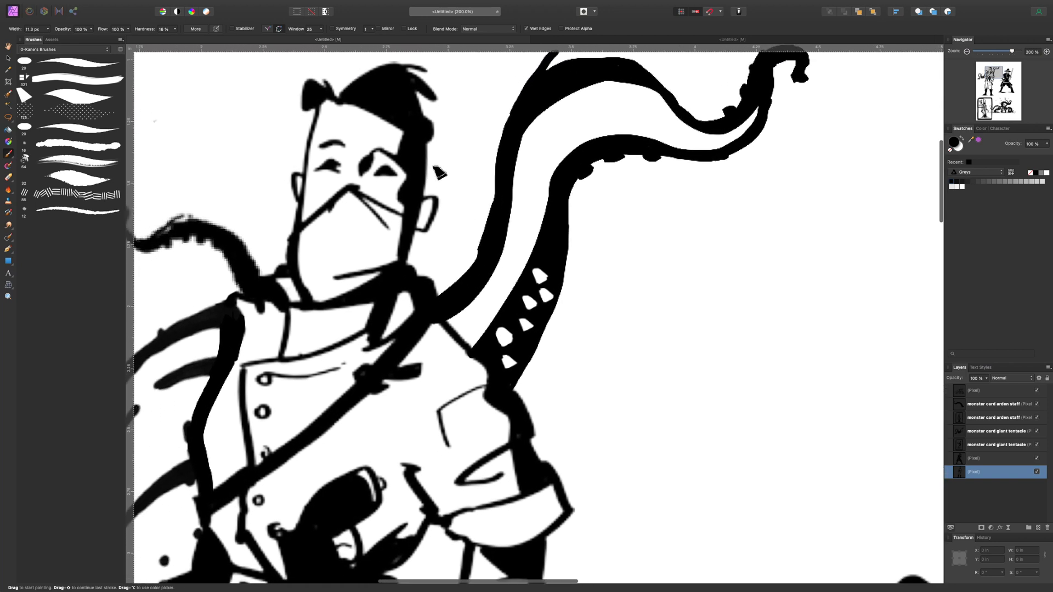
pyautogui.scroll(-1, 440, 173)
pyautogui.moveTo(492, 211); pyautogui.dragTo(448, 284)
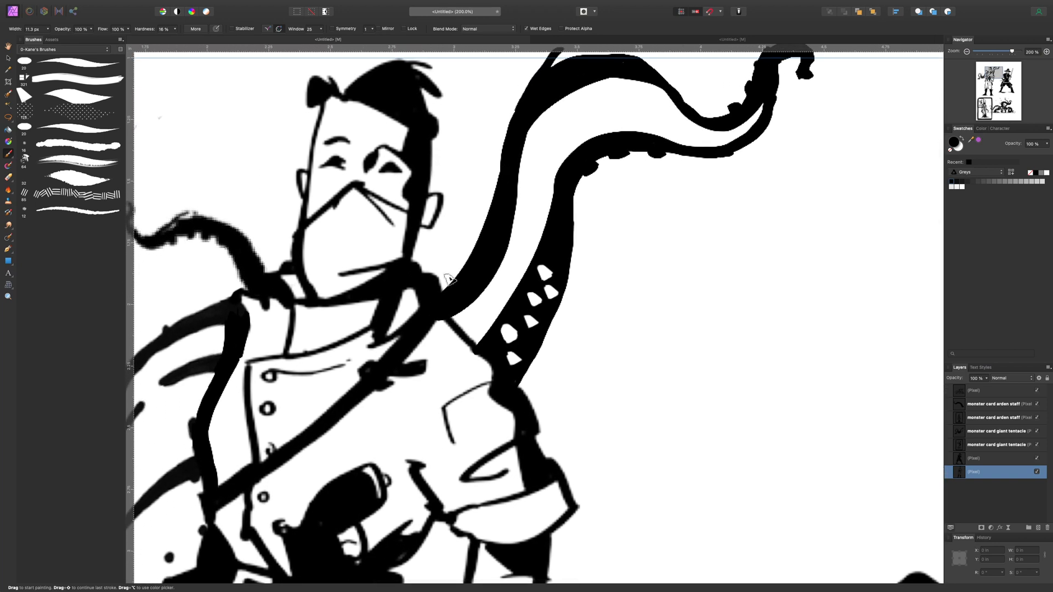
pyautogui.press('super+z')
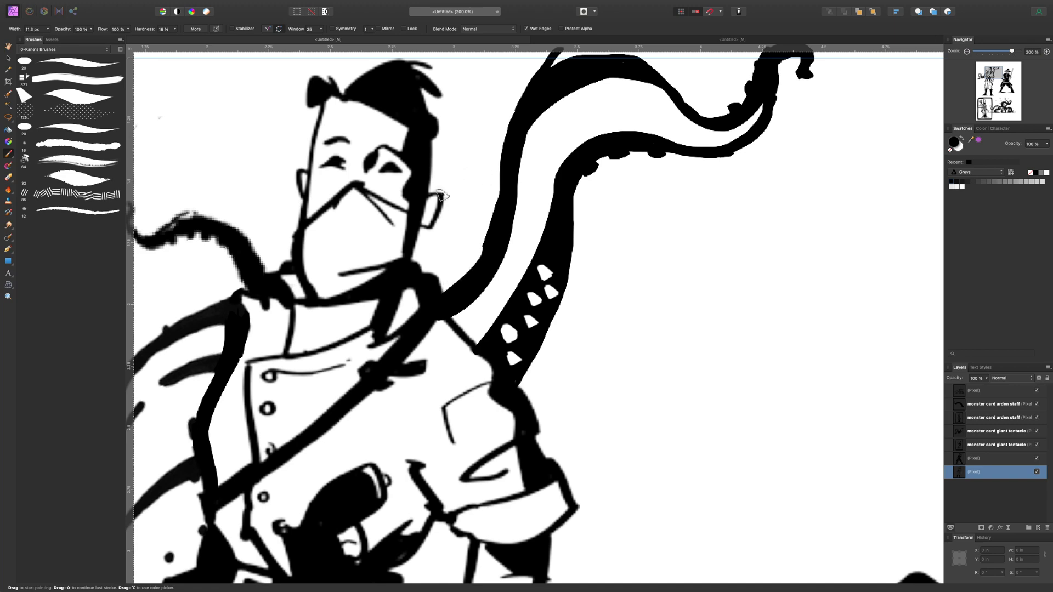
# Paint a black shadow across the tentacle's base along the shoulder line, from the strap to the spotted underside
pyautogui.scroll(-5, 442, 194)
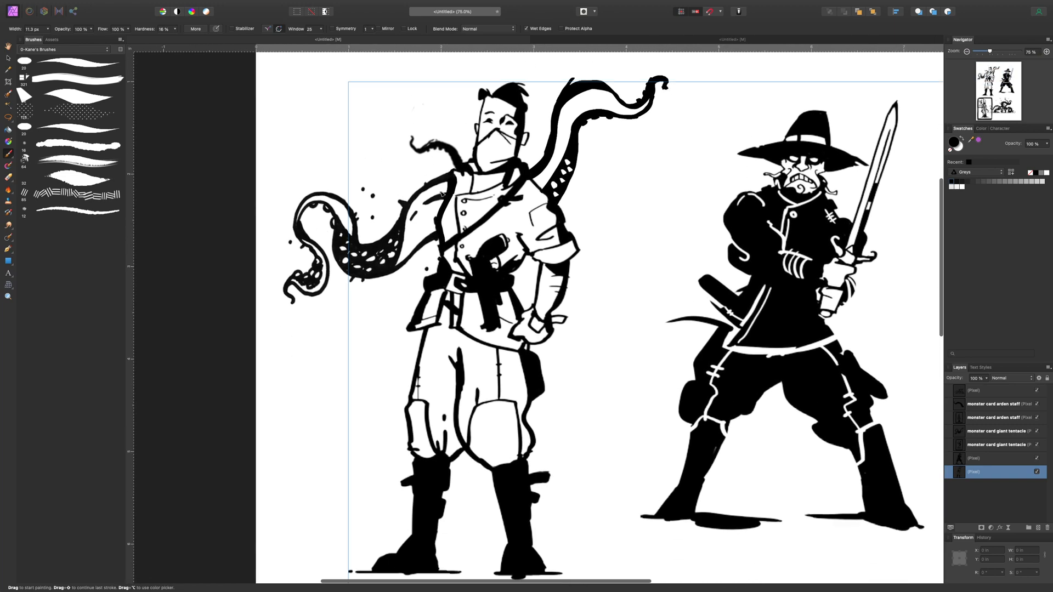
pyautogui.scroll(5, 442, 194)
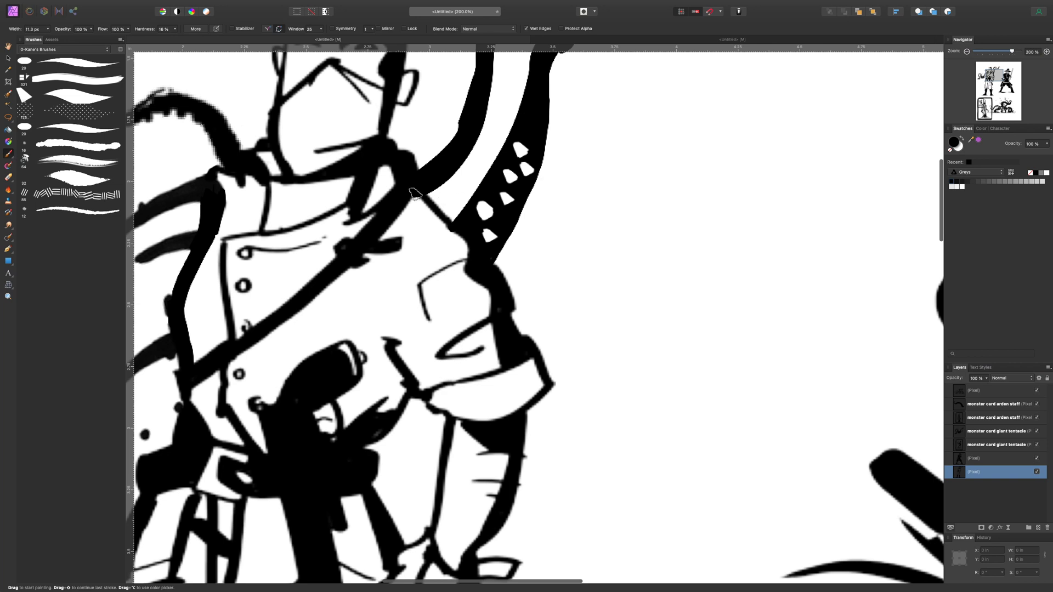
pyautogui.moveTo(412, 196); pyautogui.dragTo(469, 243)
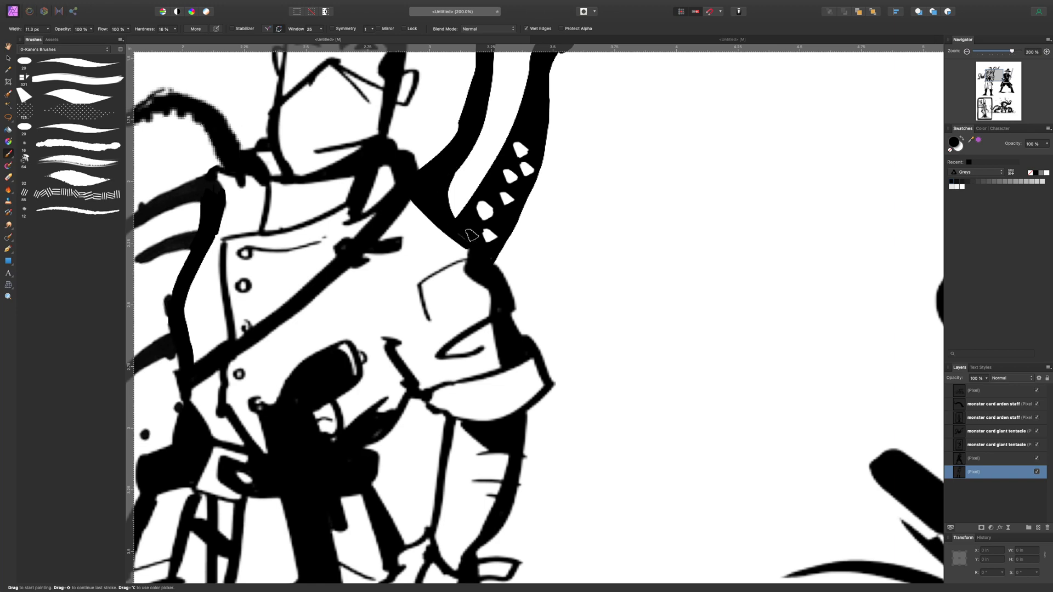
# Examine the new tentacle's shape up close and against the whole masked figure
pyautogui.hscroll(-3, 497, 183)
pyautogui.scroll(5, 499, 179)
pyautogui.hscroll(4, 499, 178)
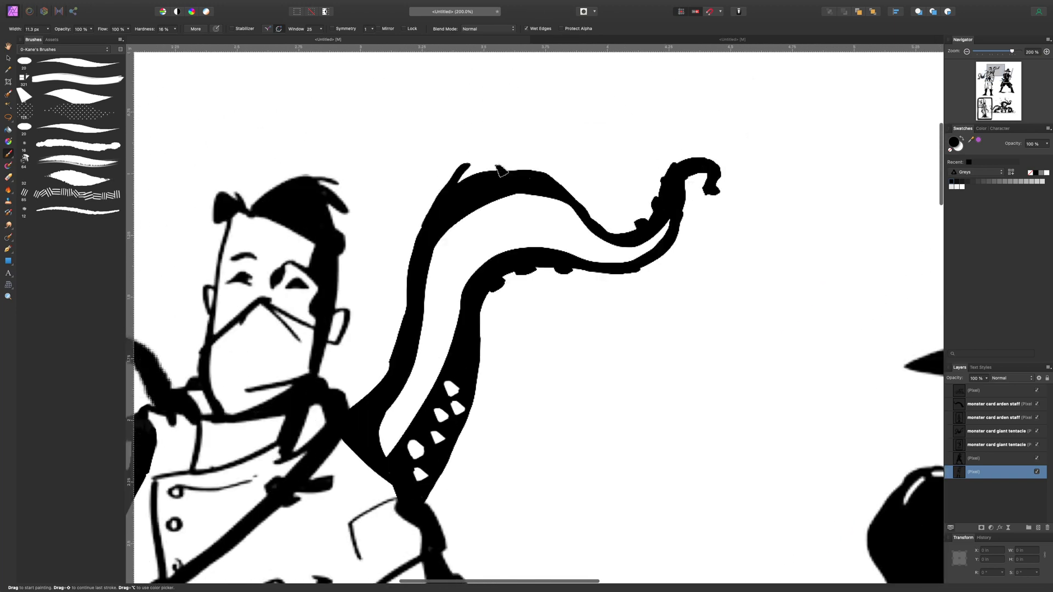
pyautogui.scroll(-3, 500, 170)
pyautogui.press('super+minus')
pyautogui.press('super+minus')
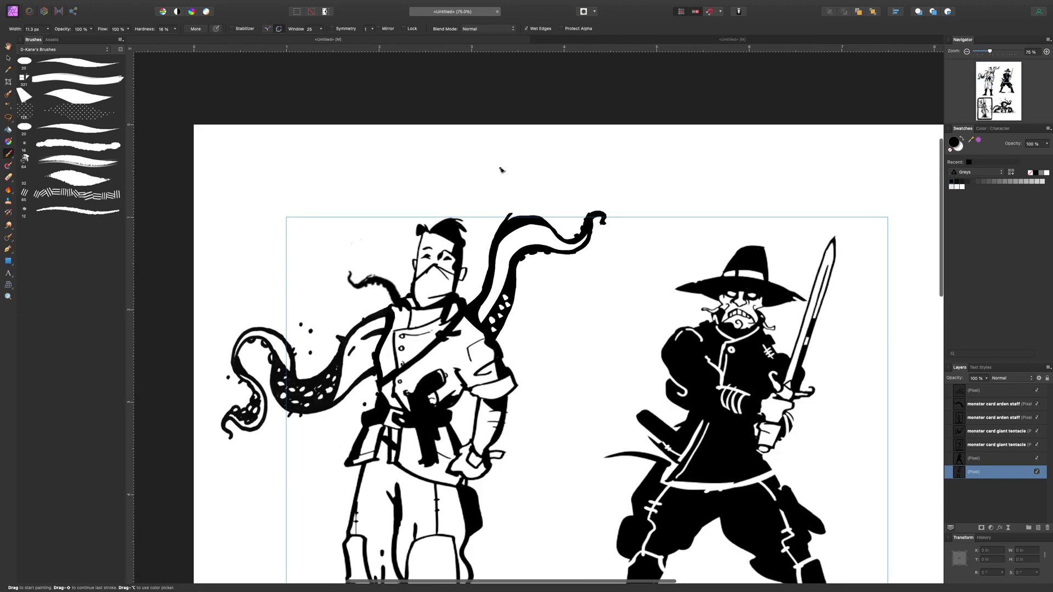
pyautogui.scroll(-1, 501, 171)
pyautogui.scroll(3, 501, 170)
pyautogui.scroll(1, 501, 170)
pyautogui.scroll(-2, 501, 170)
pyautogui.press('super+plus')
pyautogui.press('super+plus')
pyautogui.press('super+plus')
pyautogui.press('super+plus')
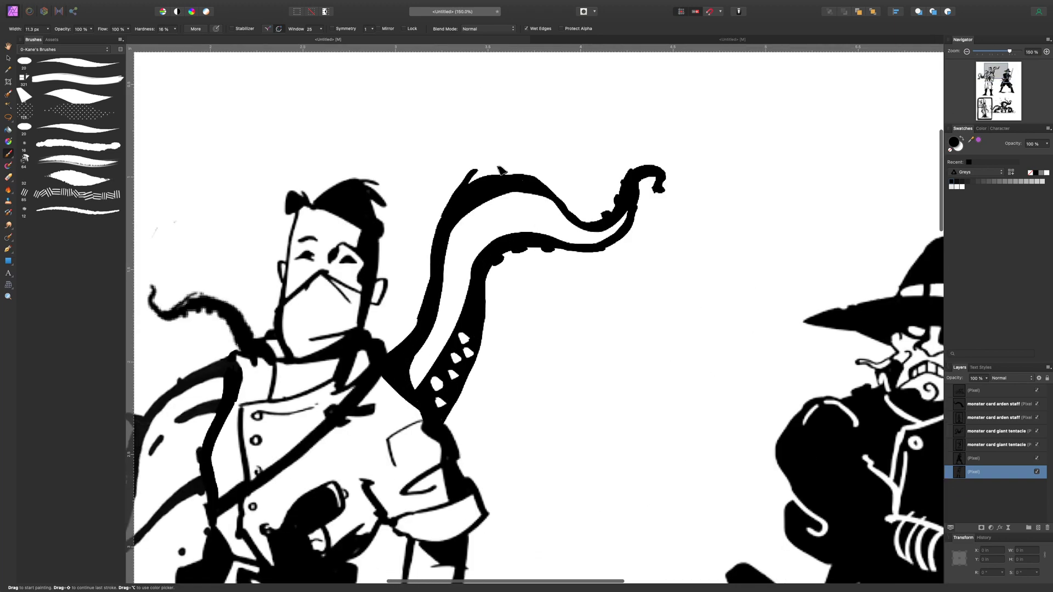
# Erase the thick upper arch of the new tentacle together with its spike, between the bend and the dip before the tip
pyautogui.scroll(2, 502, 170)
pyautogui.press('e')
pyautogui.scroll(1, 384, 208)
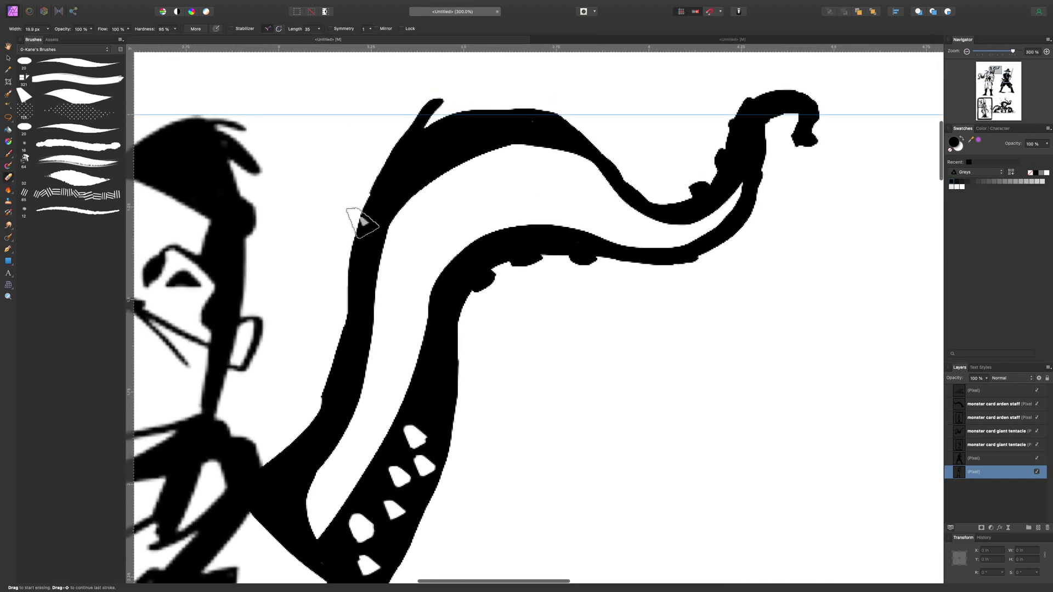
pyautogui.moveTo(353, 219)
pyautogui.mouseDown()
pyautogui.moveTo(408, 153)
pyautogui.moveTo(571, 107)
pyautogui.moveTo(512, 155)
pyautogui.moveTo(482, 170)
pyautogui.moveTo(443, 115)
pyautogui.moveTo(493, 83)
pyautogui.moveTo(545, 87)
pyautogui.mouseUp()
pyautogui.press('b')
pyautogui.moveTo(375, 231)
pyautogui.mouseDown()
pyautogui.moveTo(512, 173)
pyautogui.moveTo(613, 176)
pyautogui.mouseUp()
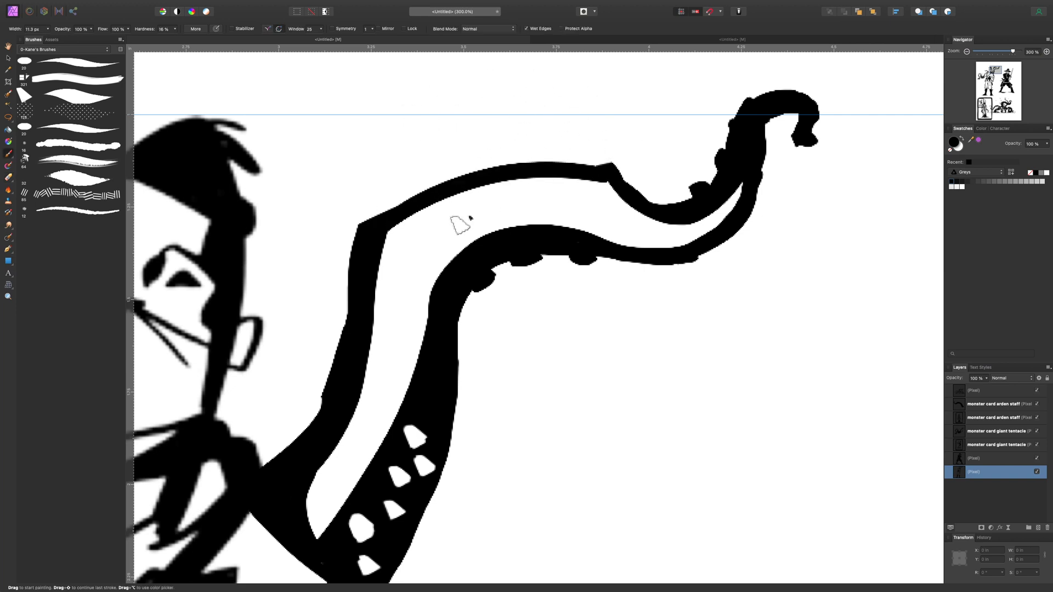
pyautogui.press('super+z')
pyautogui.moveTo(373, 247); pyautogui.dragTo(620, 203)
pyautogui.press('super+z')
pyautogui.moveTo(390, 230)
pyautogui.mouseDown()
pyautogui.moveTo(468, 179)
pyautogui.moveTo(625, 181)
pyautogui.mouseUp()
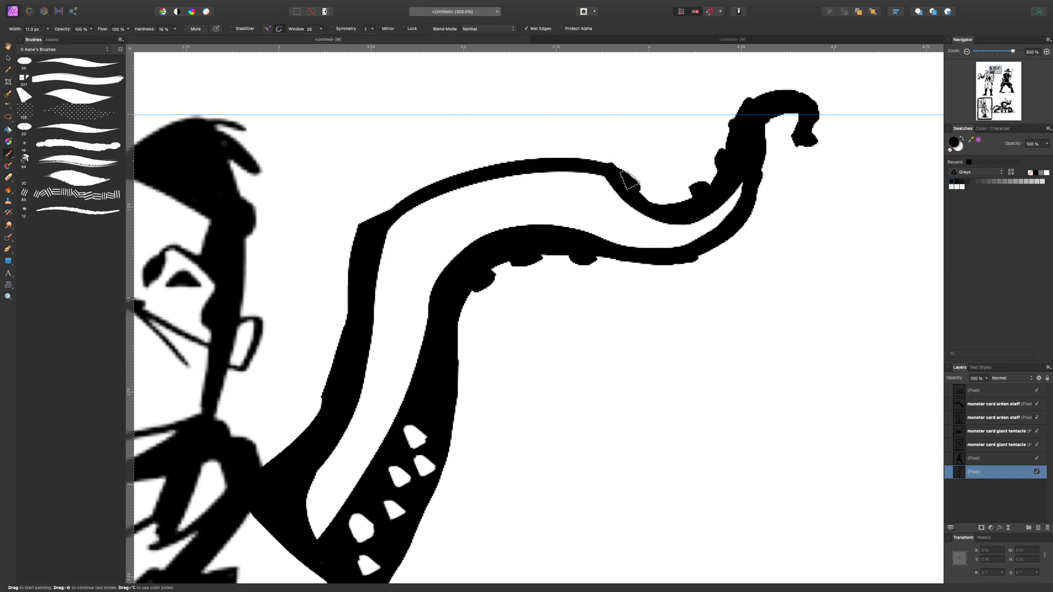
pyautogui.press('super+z')
pyautogui.moveTo(399, 231)
pyautogui.mouseDown()
pyautogui.moveTo(508, 185)
pyautogui.moveTo(646, 203)
pyautogui.mouseUp()
pyautogui.press('super+z')
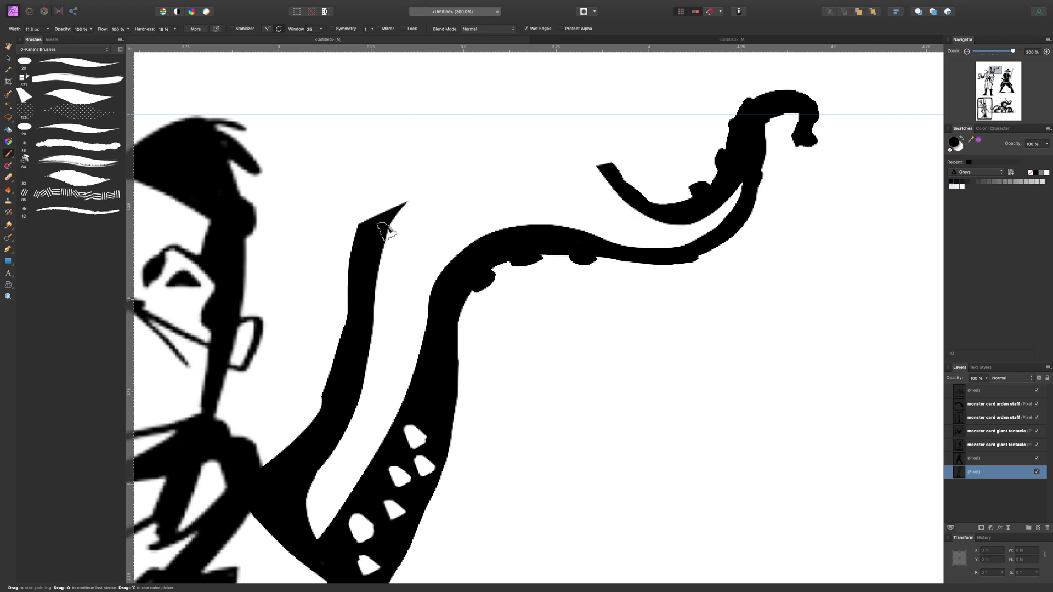
# Repaint the tentacle's upper edge as a lower, smoother arch running into the dip, and erase the leftover stub near the tip
pyautogui.moveTo(388, 232)
pyautogui.mouseDown()
pyautogui.moveTo(633, 204)
pyautogui.moveTo(406, 227)
pyautogui.moveTo(673, 213)
pyautogui.mouseUp()
pyautogui.press('super+z')
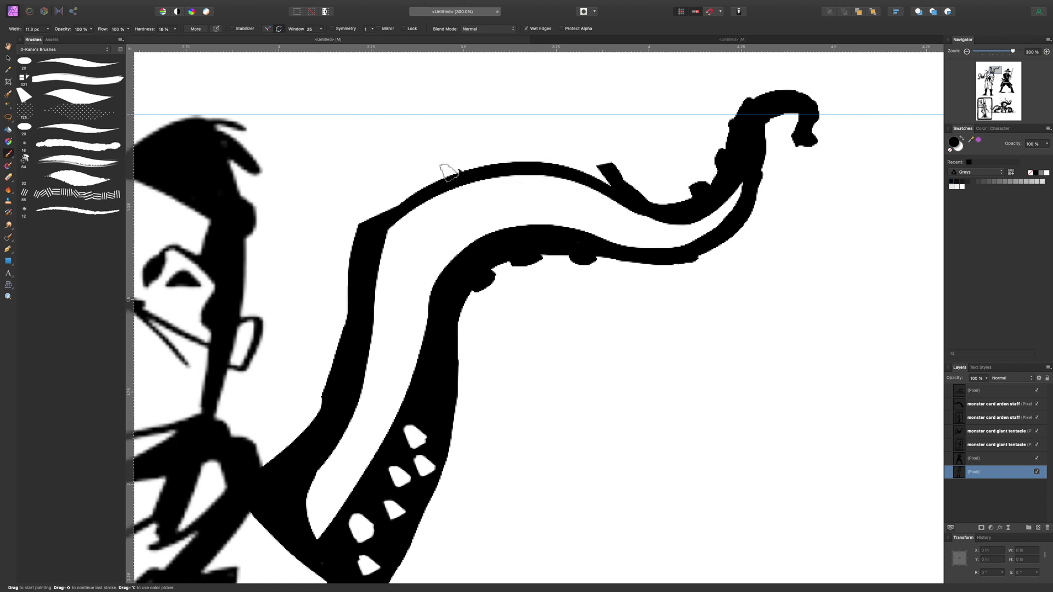
pyautogui.press('e')
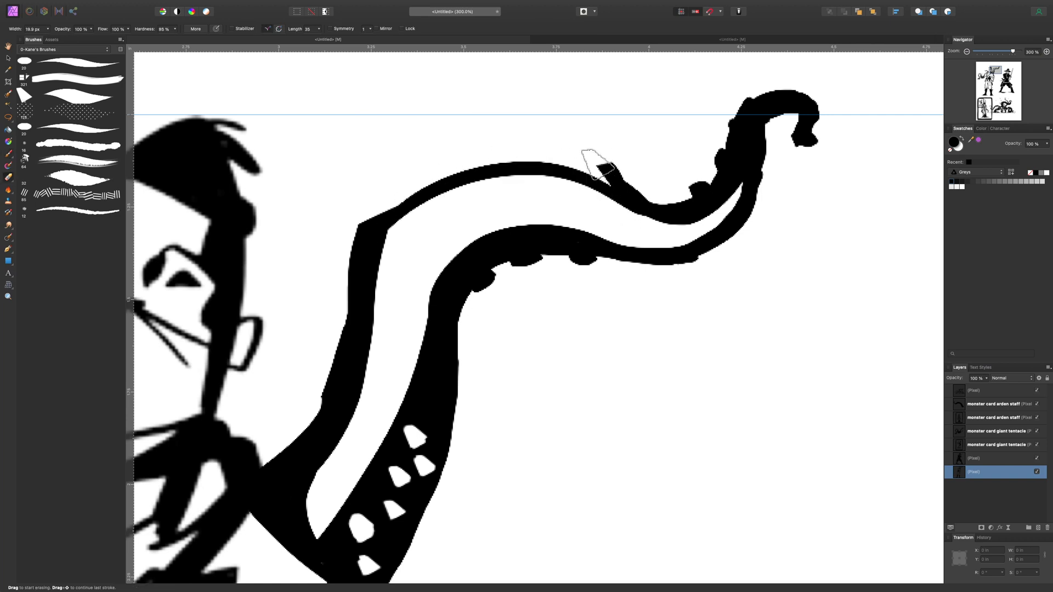
pyautogui.moveTo(592, 160)
pyautogui.mouseDown()
pyautogui.moveTo(639, 192)
pyautogui.moveTo(660, 193)
pyautogui.mouseUp()
pyautogui.press('b')
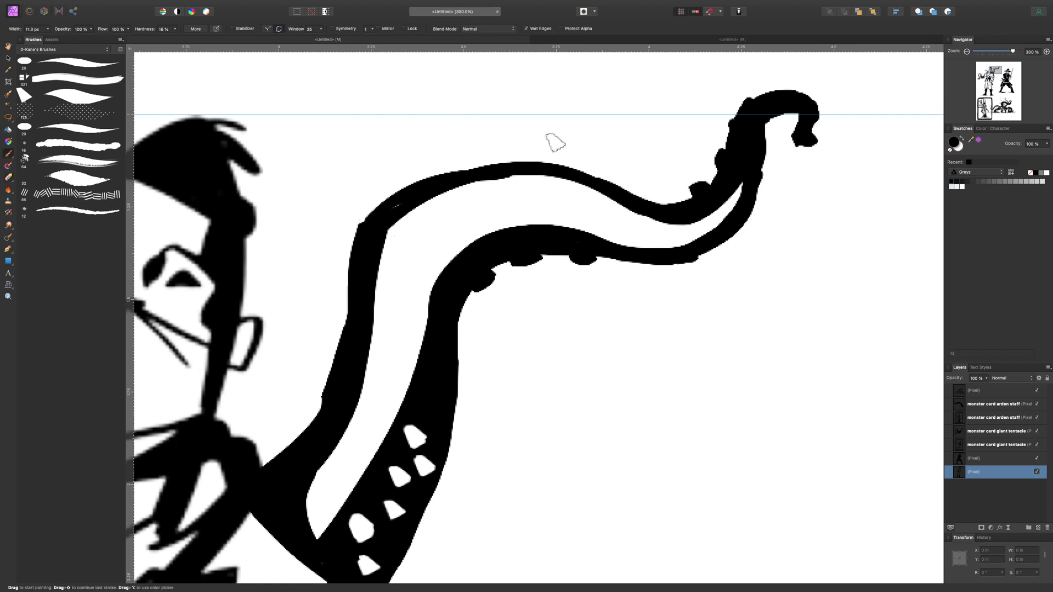
pyautogui.moveTo(365, 232); pyautogui.dragTo(448, 169)
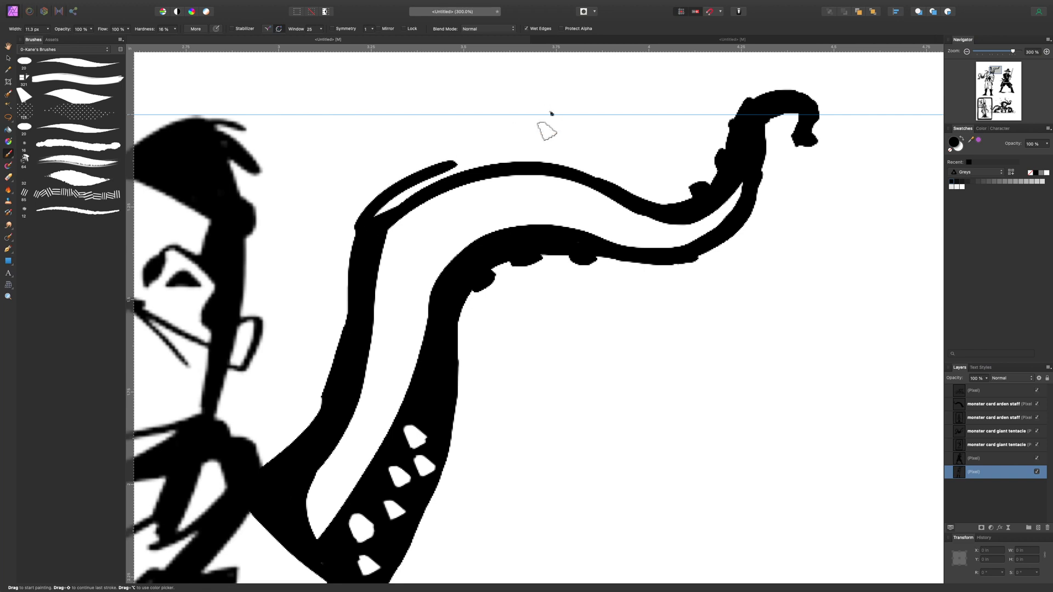
pyautogui.press('super+z')
pyautogui.press('super+z')
pyautogui.moveTo(364, 232); pyautogui.dragTo(414, 193)
pyautogui.press('super+z')
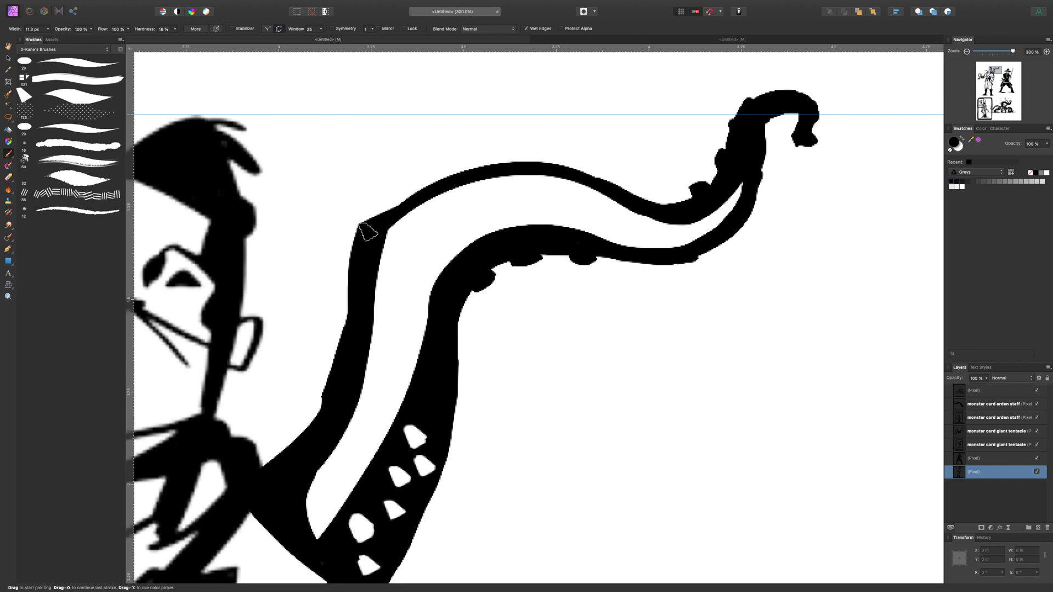
# Thicken the outer edge of the tentacle's bend in black and add small marks just above the arch
pyautogui.moveTo(364, 227); pyautogui.dragTo(437, 174)
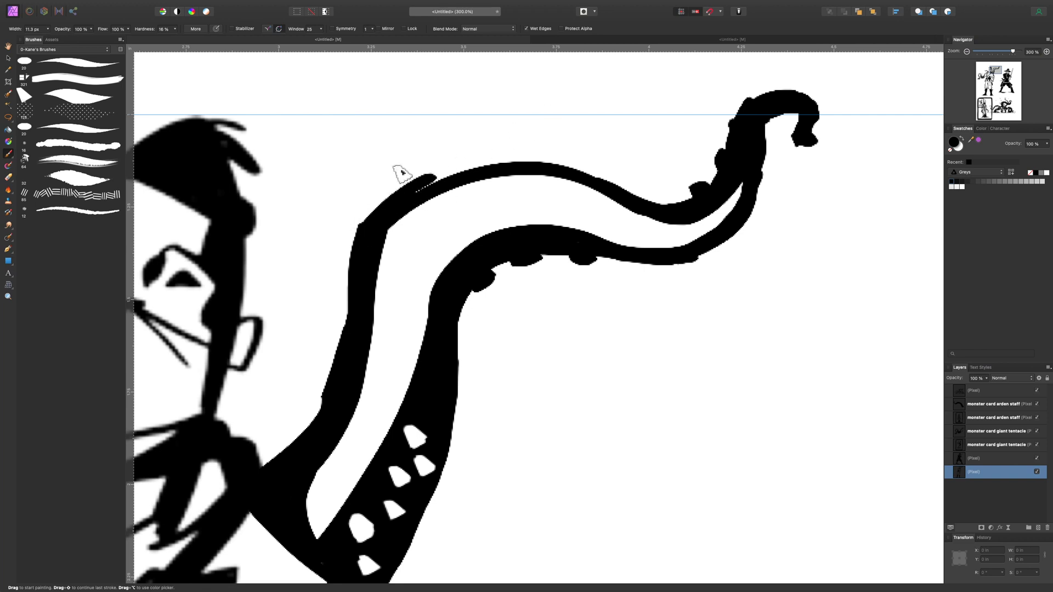
pyautogui.scroll(-1, 402, 173)
pyautogui.hscroll(1, 401, 173)
pyautogui.moveTo(396, 178); pyautogui.dragTo(418, 165)
pyautogui.click(437, 149)
pyautogui.hscroll(-10, 447, 144)
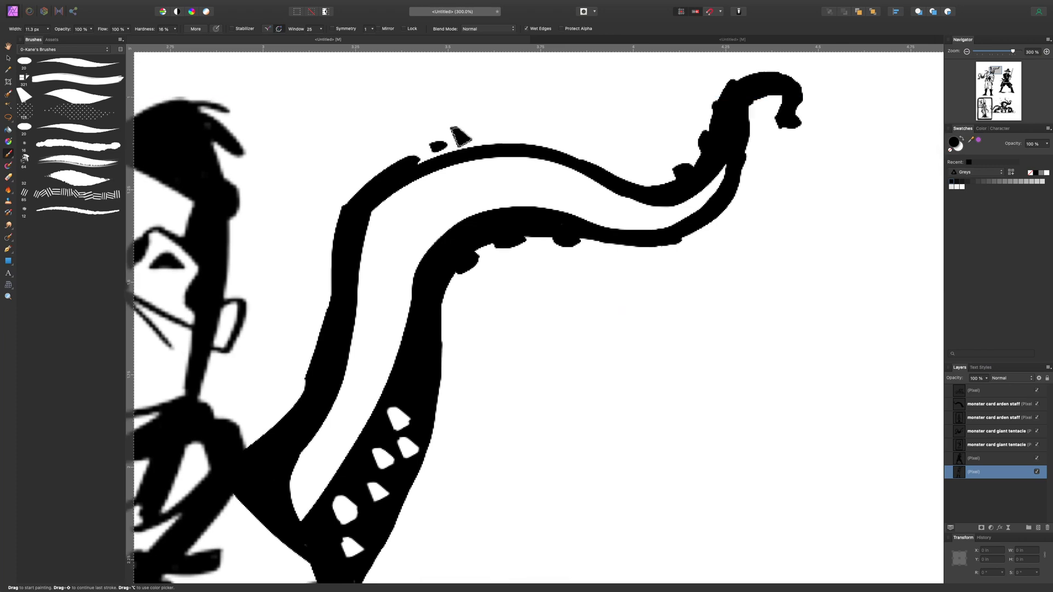
pyautogui.scroll(-4, 447, 143)
pyautogui.scroll(-6, 609, 85)
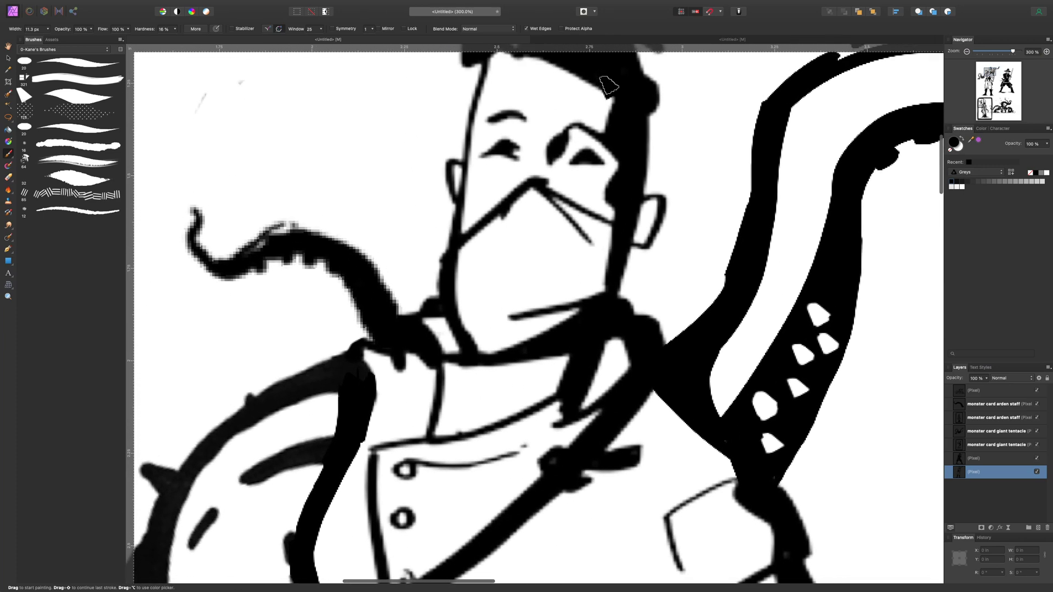
pyautogui.hscroll(3, 607, 84)
pyautogui.hscroll(5, 607, 84)
pyautogui.scroll(1, 607, 84)
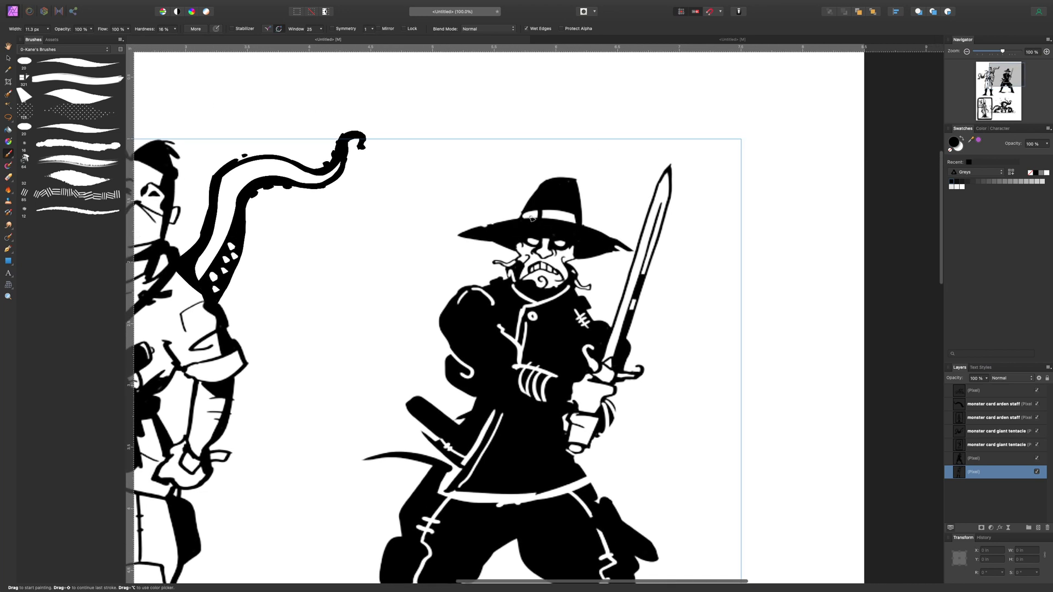
# Copy the swordsman's hatted head onto its own layer and move the copy up beside the original
pyautogui.press('l')
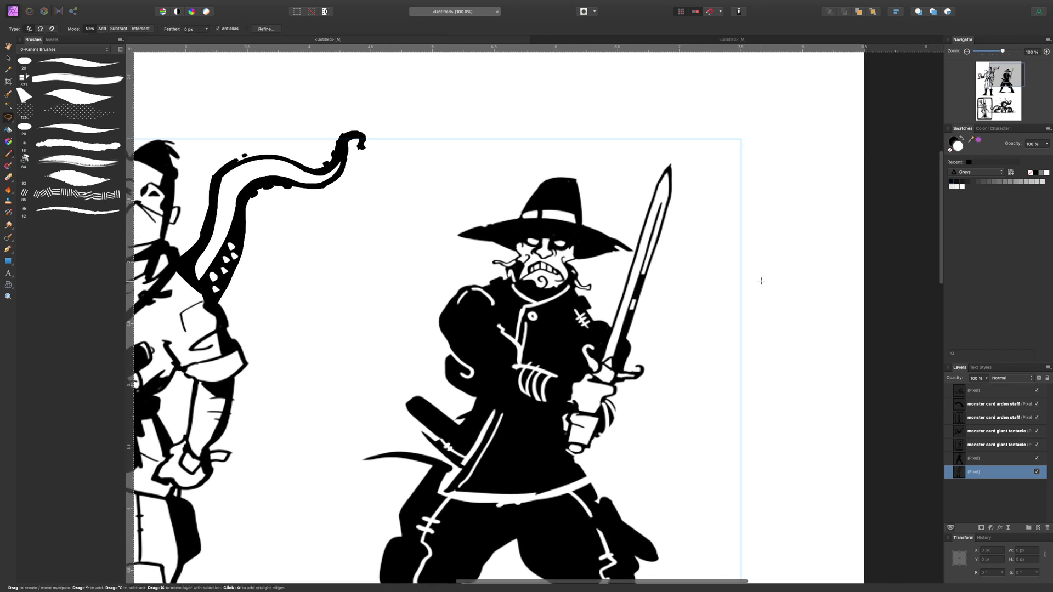
pyautogui.click(994, 459)
pyautogui.hscroll(2, 661, 290)
pyautogui.scroll(-1, 662, 290)
pyautogui.press('b')
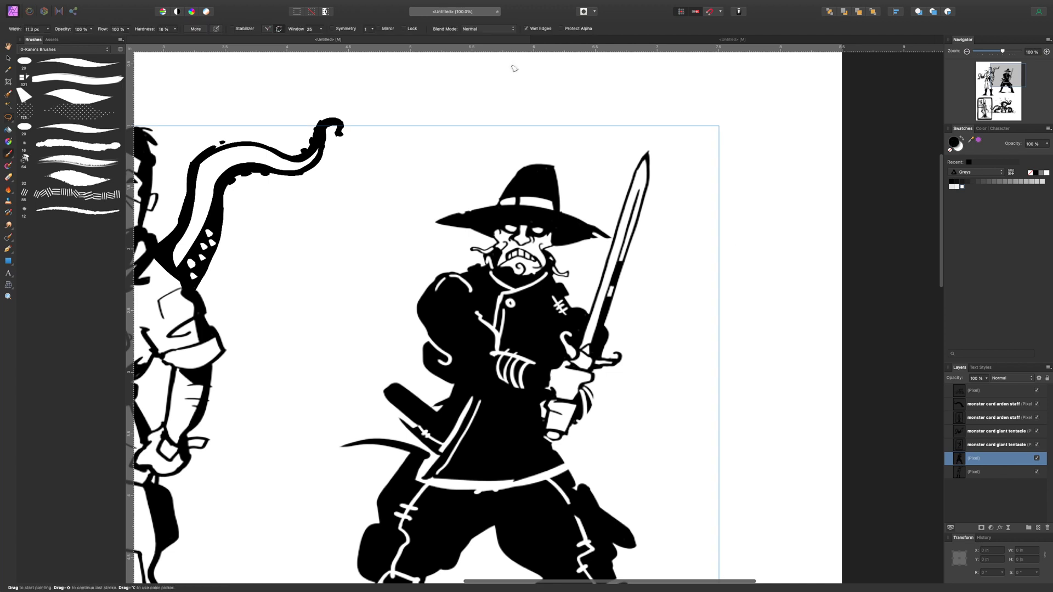
pyautogui.press('l')
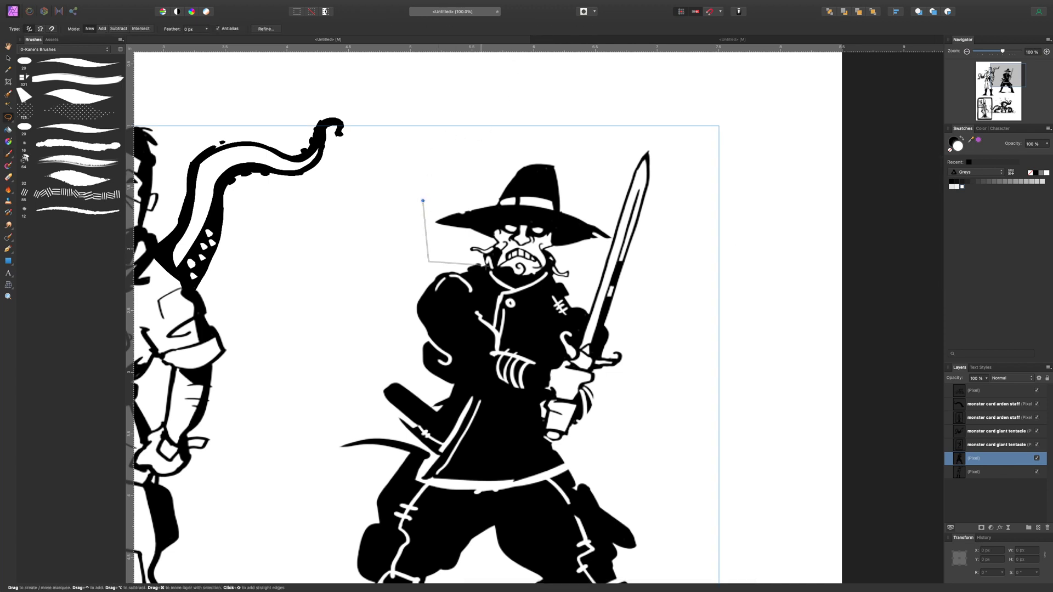
pyautogui.moveTo(482, 266)
pyautogui.mouseDown()
pyautogui.moveTo(545, 283)
pyautogui.moveTo(598, 249)
pyautogui.mouseUp()
pyautogui.moveTo(566, 134)
pyautogui.mouseDown()
pyautogui.moveTo(452, 169)
pyautogui.moveTo(426, 201)
pyautogui.mouseUp()
pyautogui.press('v')
pyautogui.press('super+j')
pyautogui.moveTo(489, 241); pyautogui.dragTo(415, 165)
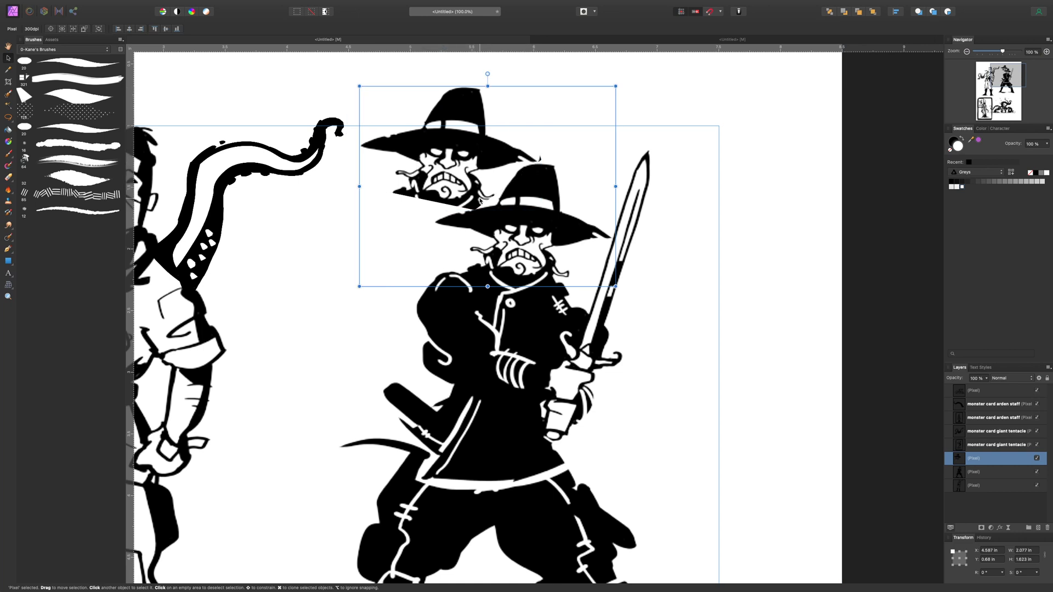
# Lasso the area around the copied head, clear the stray leftovers from its layer, and deselect
pyautogui.press('l')
pyautogui.click(377, 209)
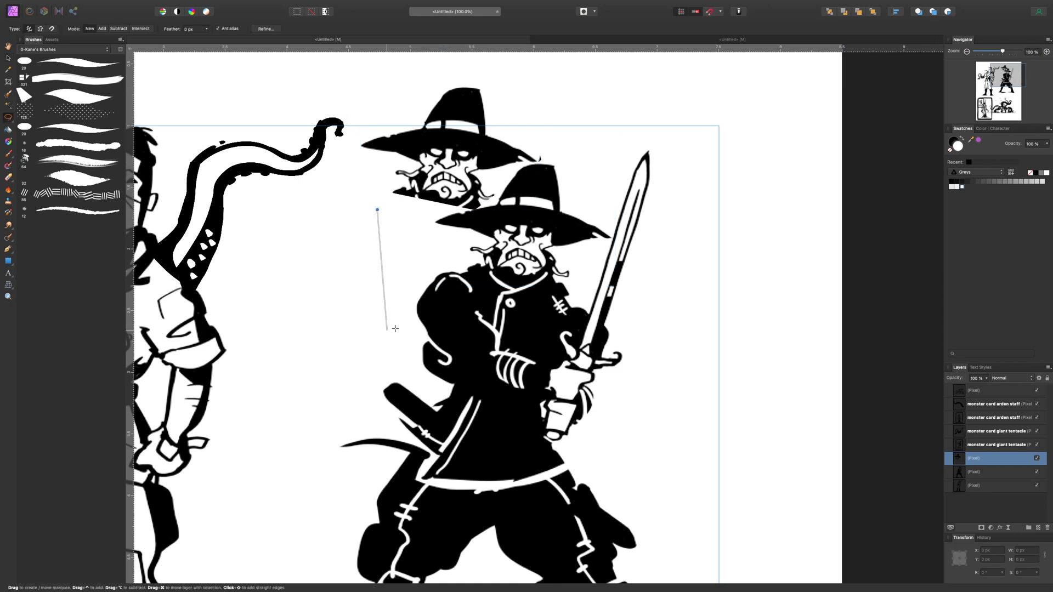
pyautogui.click(386, 330)
pyautogui.click(728, 307)
pyautogui.click(709, 105)
pyautogui.click(577, 93)
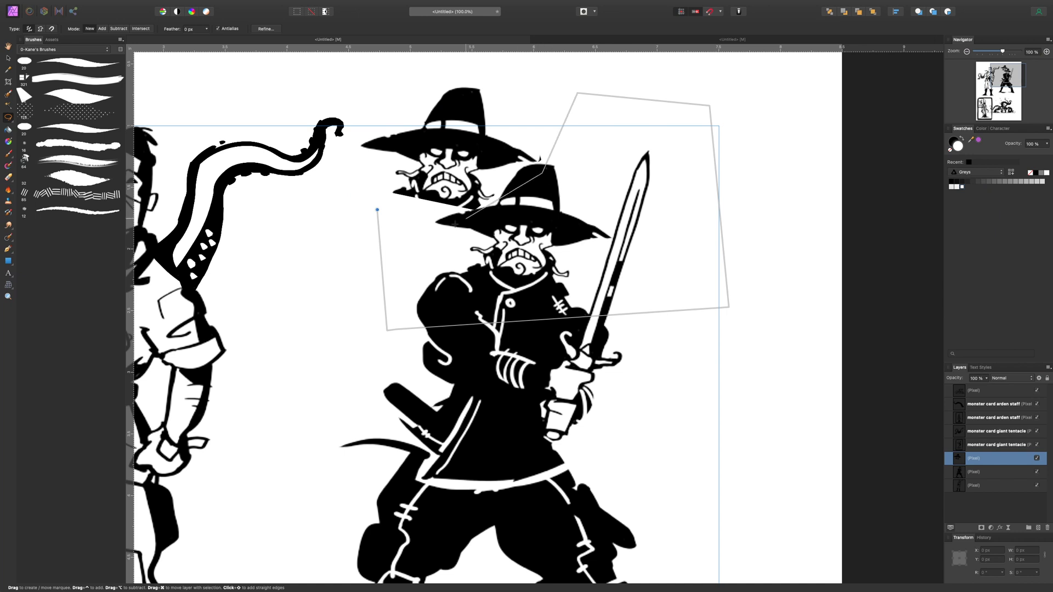
pyautogui.click(378, 210)
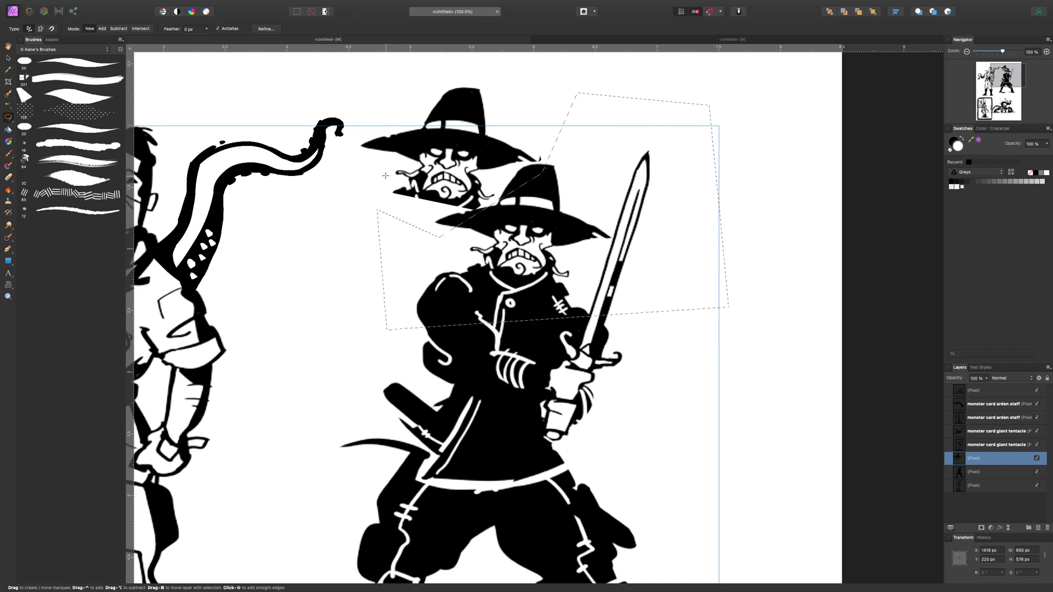
pyautogui.press('v')
pyautogui.press('super+d')
# Move the copied hatted head across the canvas onto the masked figure's head
pyautogui.moveTo(423, 192); pyautogui.dragTo(330, 193)
pyautogui.hscroll(-2, 331, 194)
pyautogui.hscroll(-5, 331, 193)
pyautogui.moveTo(678, 188); pyautogui.dragTo(449, 213)
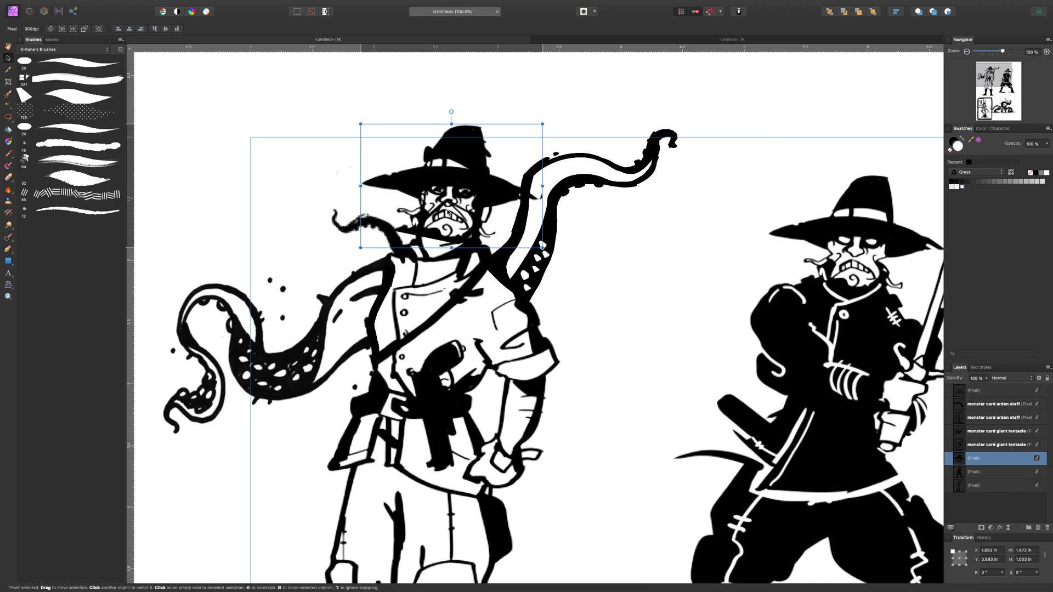
# Erase the copied eyes, mouth, moustache and beard beneath the brim, keeping only the hat over the masked face
pyautogui.press('super+plus')
pyautogui.moveTo(362, 135); pyautogui.dragTo(499, 228)
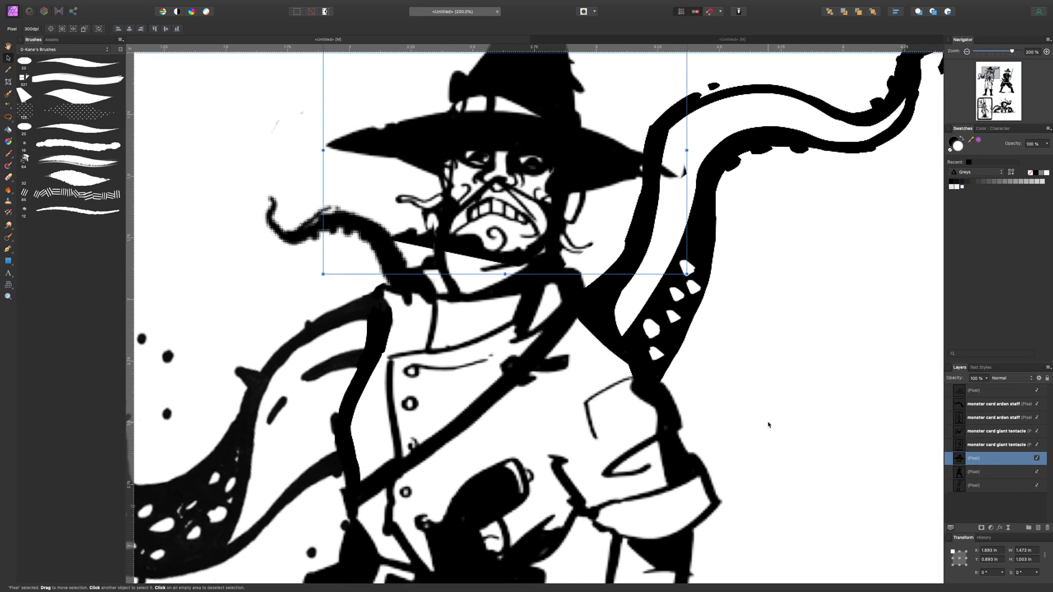
pyautogui.press('e')
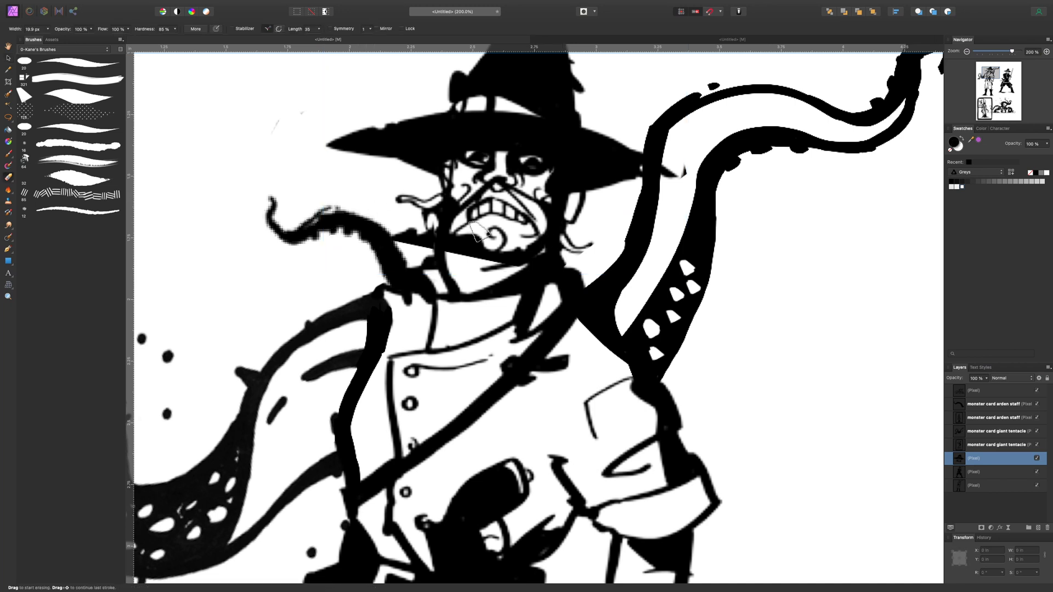
pyautogui.moveTo(385, 230)
pyautogui.mouseDown()
pyautogui.moveTo(406, 206)
pyautogui.moveTo(411, 248)
pyautogui.moveTo(413, 191)
pyautogui.moveTo(442, 254)
pyautogui.moveTo(449, 201)
pyautogui.moveTo(454, 259)
pyautogui.moveTo(498, 188)
pyautogui.moveTo(489, 180)
pyautogui.moveTo(486, 258)
pyautogui.moveTo(528, 203)
pyautogui.moveTo(536, 251)
pyautogui.moveTo(556, 207)
pyautogui.moveTo(566, 215)
pyautogui.moveTo(574, 263)
pyautogui.mouseUp()
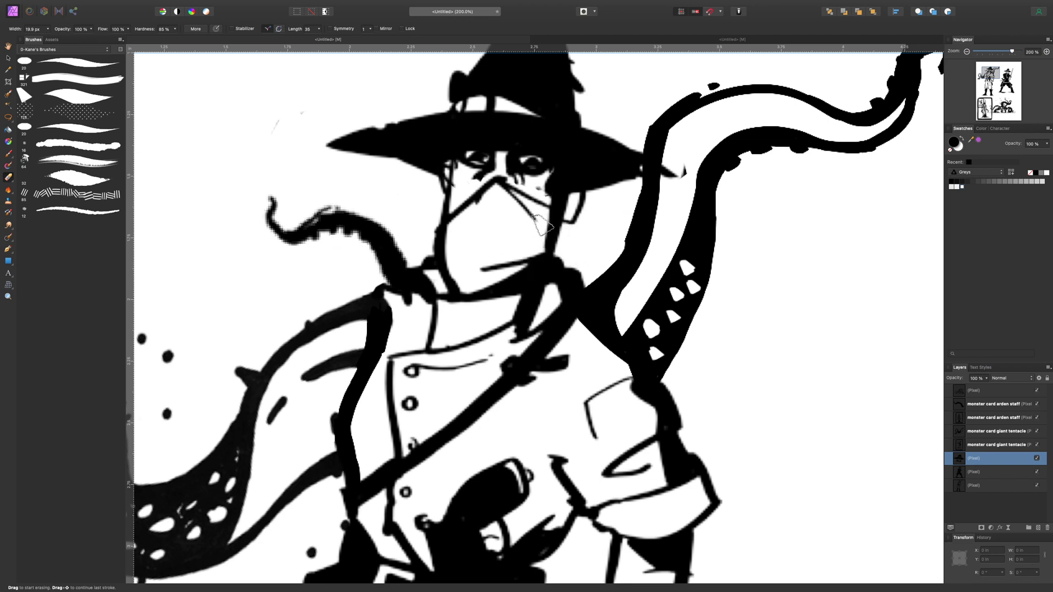
pyautogui.moveTo(540, 223)
pyautogui.mouseDown()
pyautogui.moveTo(508, 195)
pyautogui.moveTo(517, 171)
pyautogui.moveTo(534, 171)
pyautogui.moveTo(532, 193)
pyautogui.moveTo(525, 161)
pyautogui.moveTo(535, 163)
pyautogui.moveTo(443, 163)
pyautogui.moveTo(493, 165)
pyautogui.mouseUp()
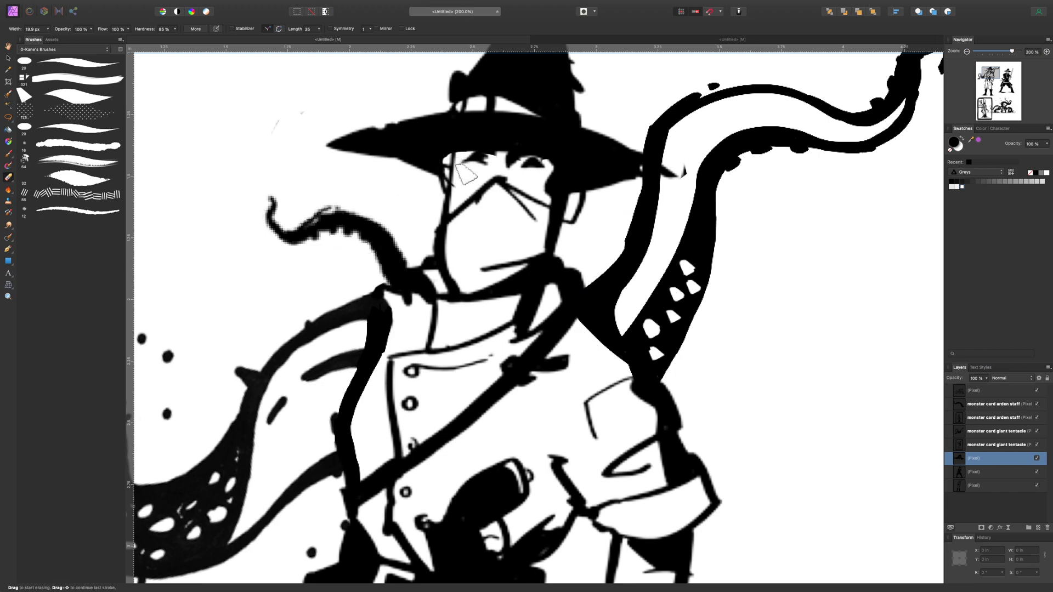
# Paint the whole masked face solid black from beneath the hat brim down to the collar
pyautogui.press('b')
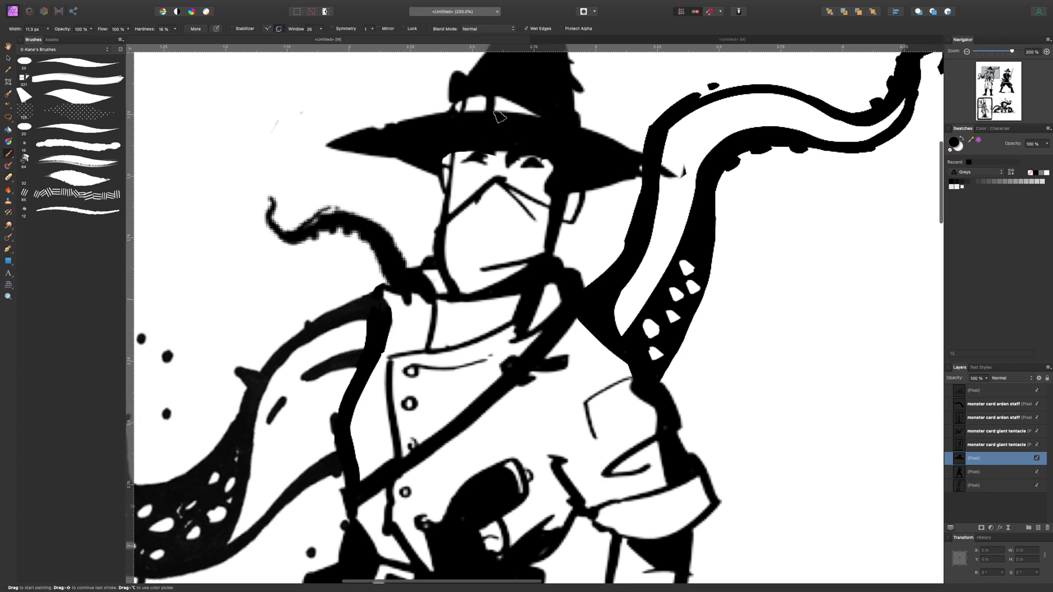
pyautogui.hscroll(5, 499, 116)
pyautogui.scroll(2, 499, 116)
pyautogui.scroll(-2, 500, 116)
pyautogui.hscroll(-1, 499, 115)
pyautogui.press('super+minus')
pyautogui.press('super+minus')
pyautogui.press('super+minus')
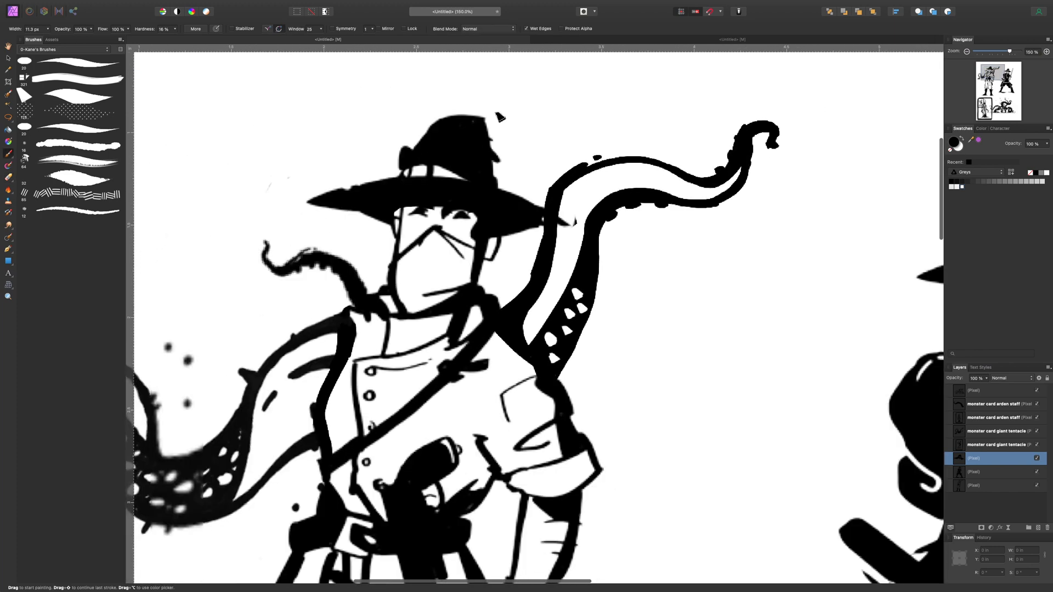
pyautogui.press('super+plus')
pyautogui.press('super+plus')
pyautogui.press('super+plus')
pyautogui.press('super+plus')
pyautogui.press('super+plus')
pyautogui.scroll(2, 500, 115)
pyautogui.hscroll(-1, 499, 116)
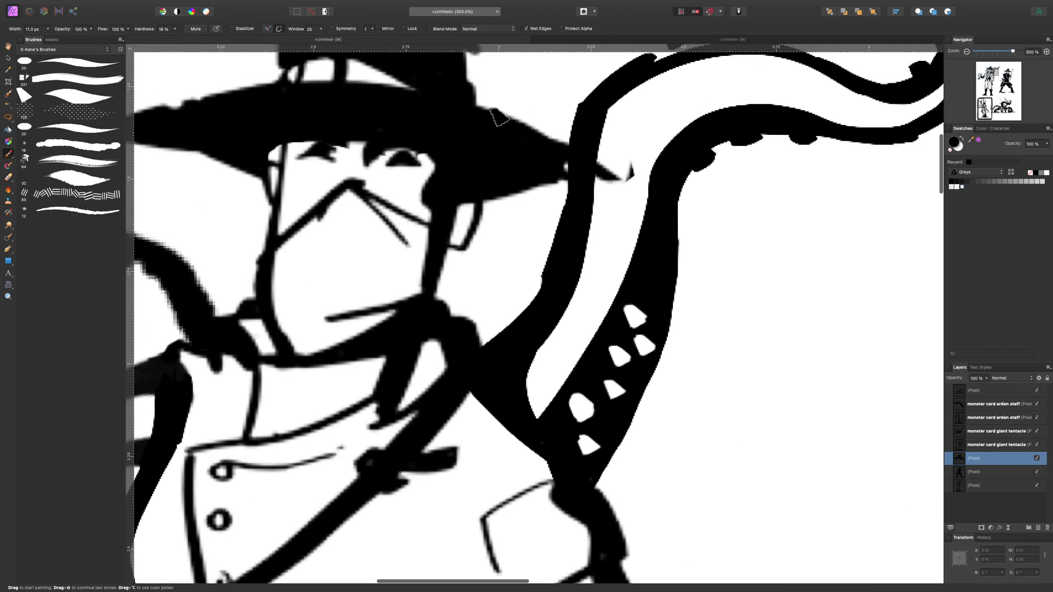
pyautogui.scroll(-1, 224, 112)
pyautogui.hscroll(-1, 225, 113)
pyautogui.moveTo(274, 167)
pyautogui.mouseDown()
pyautogui.moveTo(286, 192)
pyautogui.moveTo(286, 160)
pyautogui.moveTo(284, 203)
pyautogui.moveTo(288, 113)
pyautogui.moveTo(306, 239)
pyautogui.moveTo(344, 179)
pyautogui.moveTo(348, 240)
pyautogui.moveTo(404, 156)
pyautogui.moveTo(394, 260)
pyautogui.moveTo(416, 240)
pyautogui.moveTo(442, 163)
pyautogui.moveTo(415, 319)
pyautogui.moveTo(439, 244)
pyautogui.moveTo(392, 316)
pyautogui.moveTo(355, 308)
pyautogui.moveTo(310, 240)
pyautogui.moveTo(287, 286)
pyautogui.moveTo(292, 249)
pyautogui.moveTo(299, 357)
pyautogui.moveTo(308, 282)
pyautogui.moveTo(330, 234)
pyautogui.moveTo(328, 346)
pyautogui.moveTo(377, 250)
pyautogui.moveTo(390, 267)
pyautogui.moveTo(335, 358)
pyautogui.mouseUp()
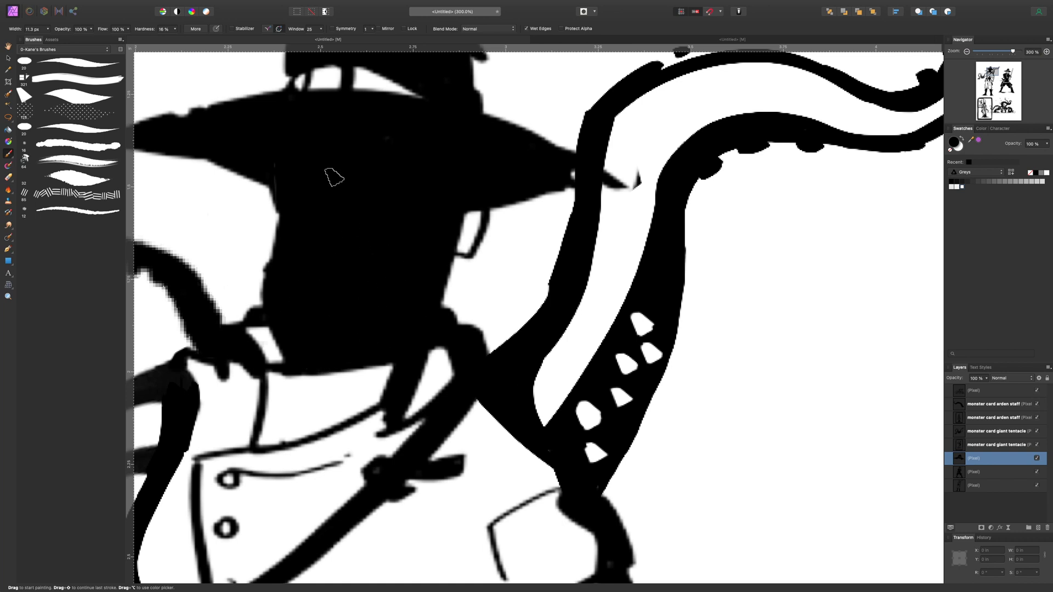
# Try to erase two white eye shapes into the black face, and undo them
pyautogui.press('e')
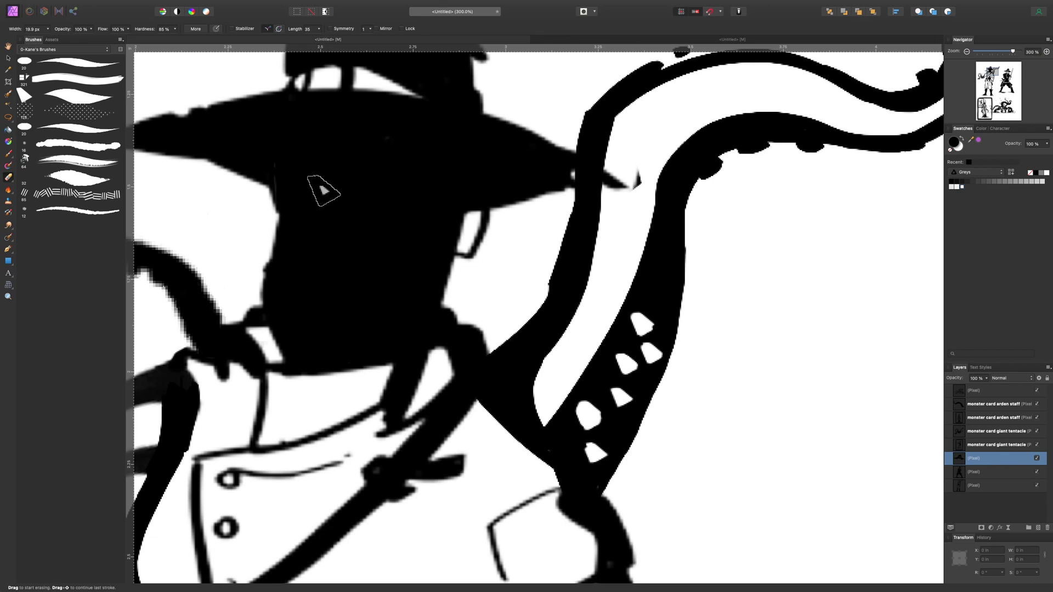
pyautogui.click(323, 189)
pyautogui.moveTo(320, 191)
pyautogui.mouseDown()
pyautogui.moveTo(315, 180)
pyautogui.moveTo(340, 183)
pyautogui.mouseUp()
pyautogui.press('super+z')
pyautogui.press('super+z')
pyautogui.moveTo(404, 189); pyautogui.dragTo(422, 185)
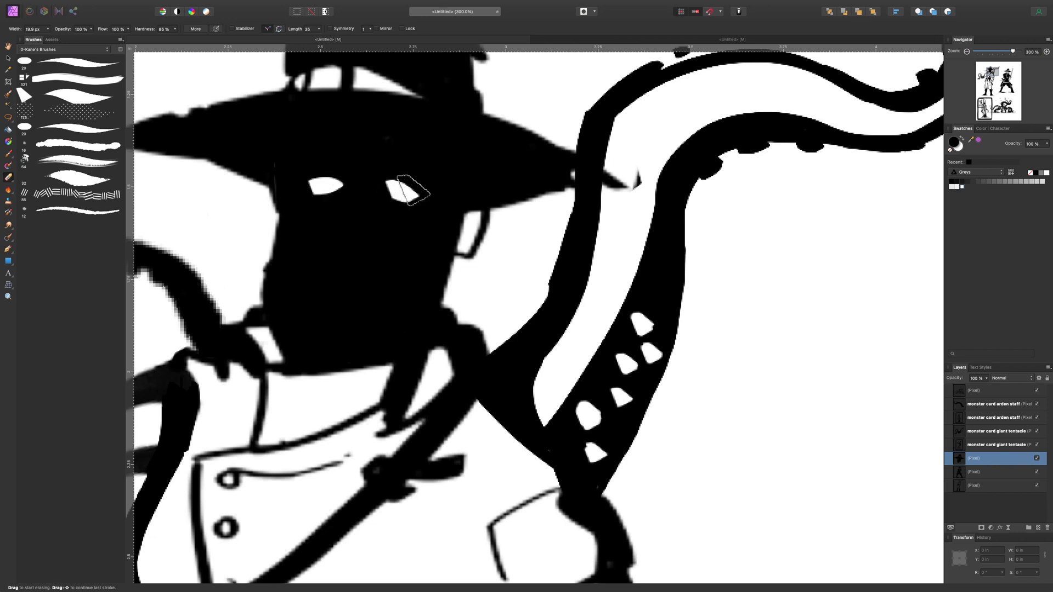
pyautogui.press('super+z')
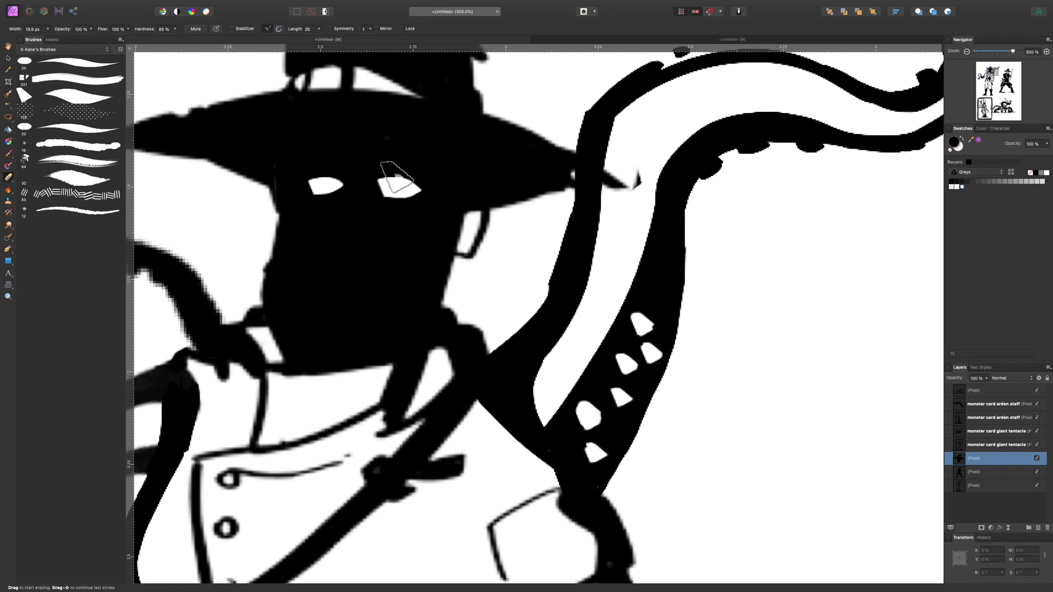
pyautogui.press('super+z')
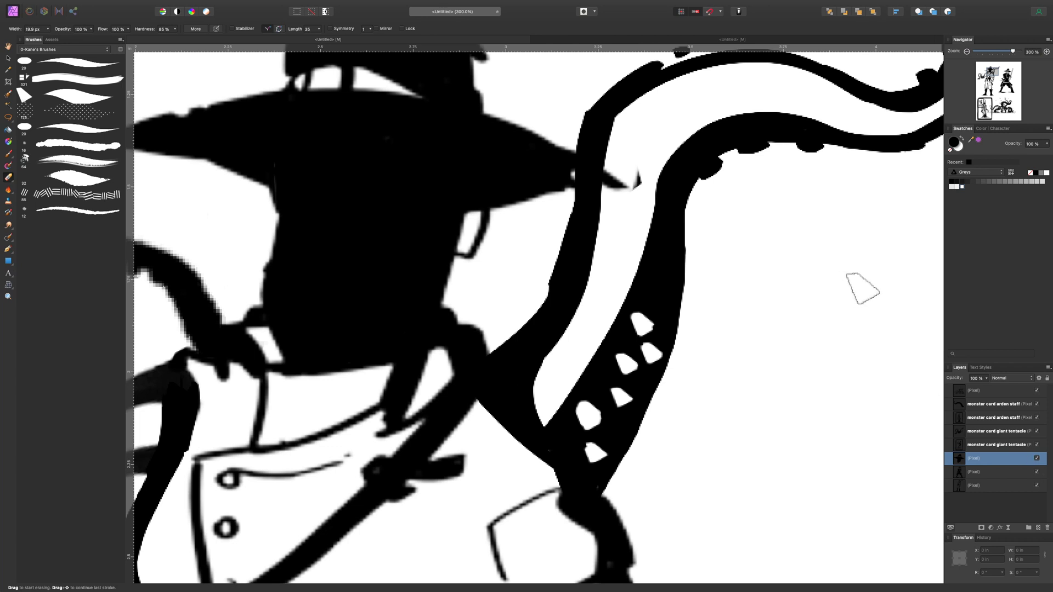
# Lower the hat layer's opacity to 82% and erase the black paint over both of the underlying eyes
pyautogui.click(986, 380)
pyautogui.moveTo(986, 391); pyautogui.dragTo(974, 390)
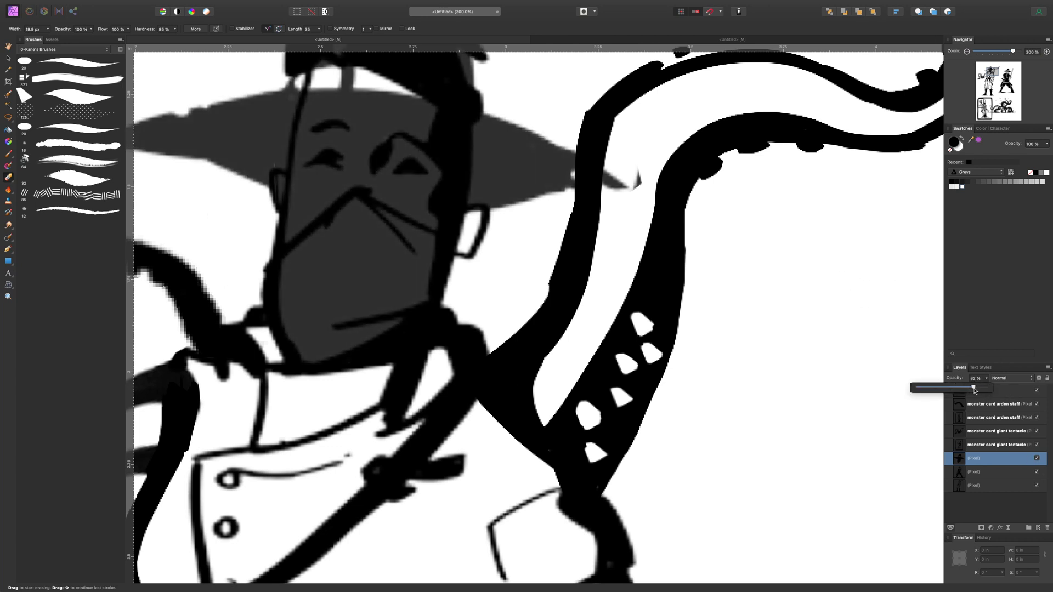
pyautogui.moveTo(316, 157)
pyautogui.mouseDown()
pyautogui.moveTo(357, 149)
pyautogui.moveTo(329, 152)
pyautogui.mouseUp()
pyautogui.moveTo(395, 164)
pyautogui.mouseDown()
pyautogui.moveTo(387, 169)
pyautogui.moveTo(433, 171)
pyautogui.mouseUp()
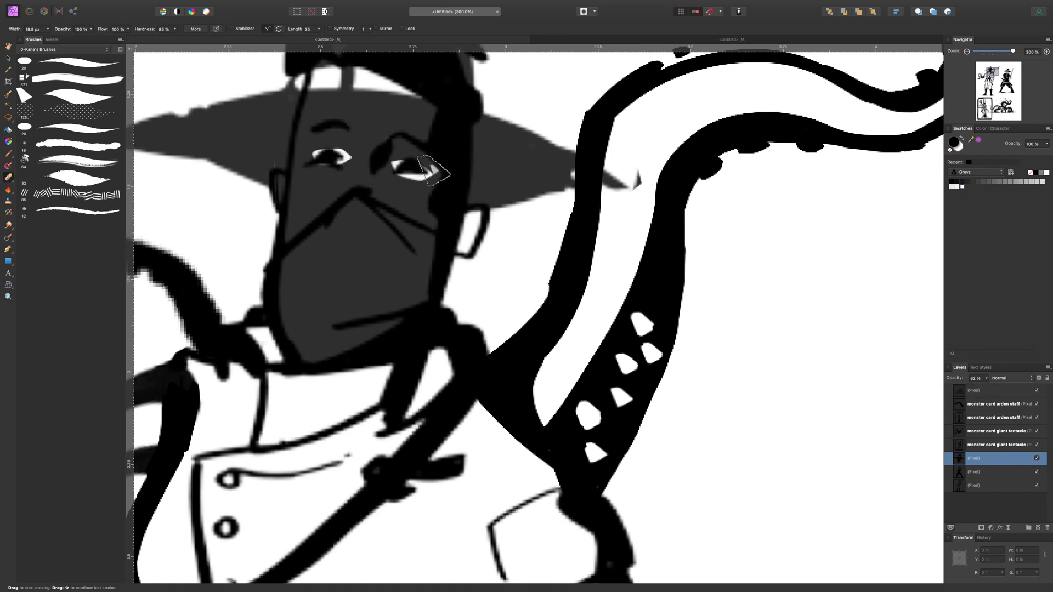
# Restore the hat layer's opacity to 100%
pyautogui.click(986, 379)
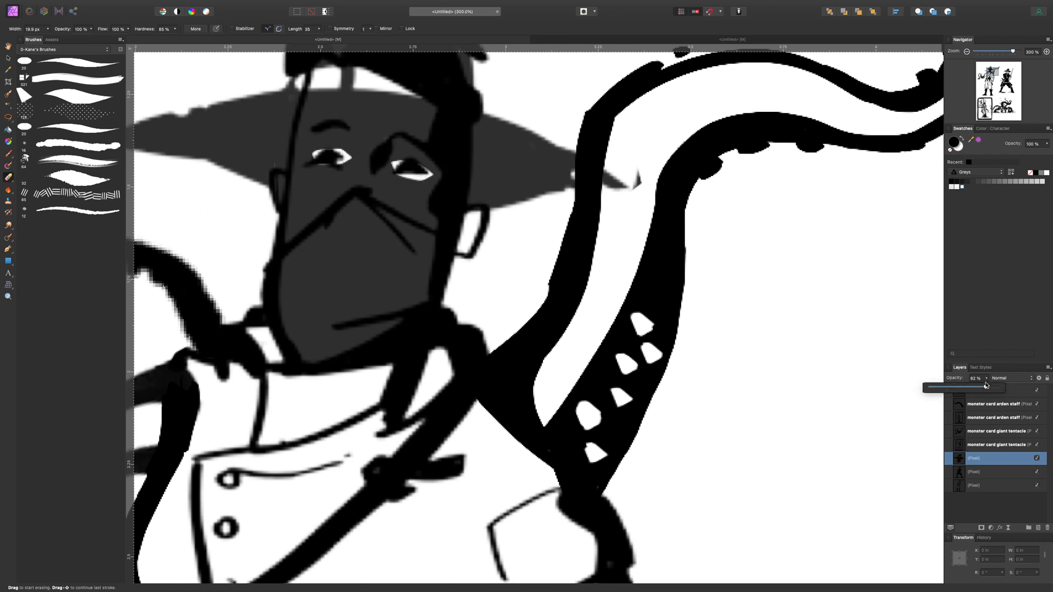
pyautogui.click(986, 378)
pyautogui.moveTo(985, 387); pyautogui.dragTo(1020, 389)
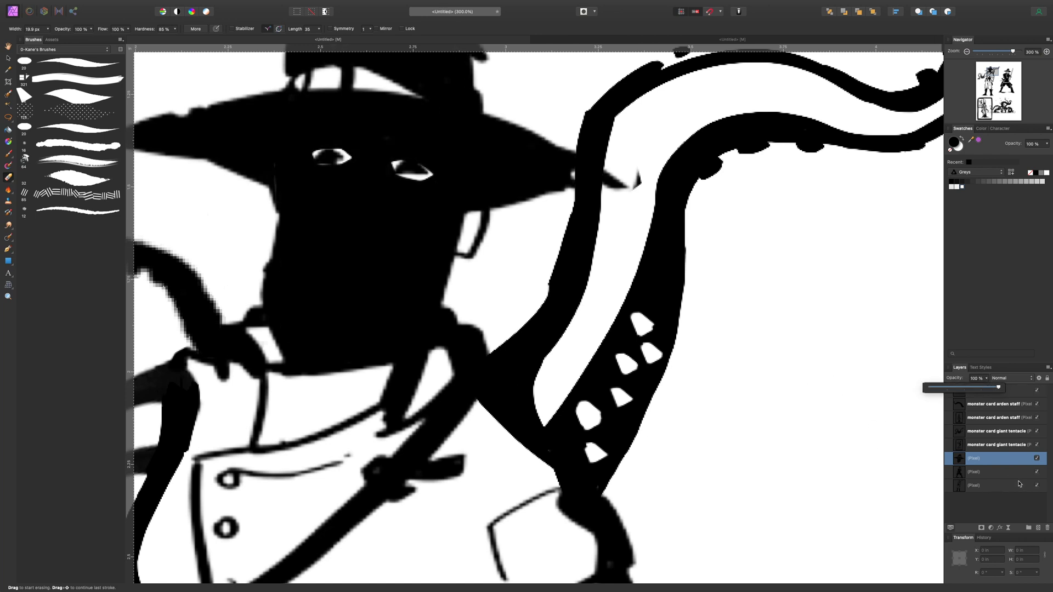
# On the masked figure's layer, erase the dark pupils within both eye openings to make the eyes solid white
pyautogui.click(996, 485)
pyautogui.moveTo(318, 156); pyautogui.dragTo(329, 159)
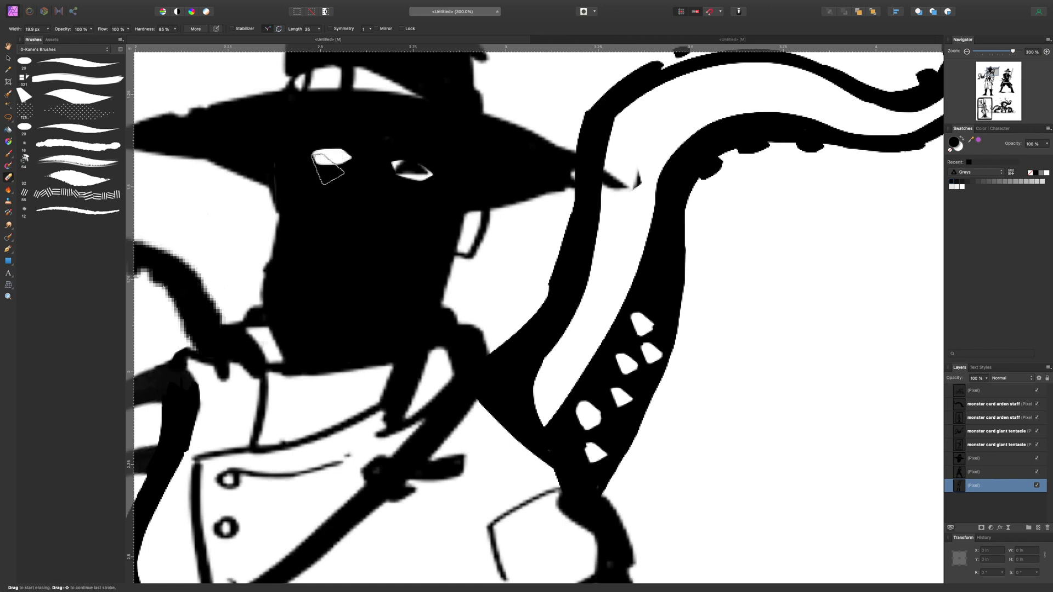
pyautogui.moveTo(400, 168); pyautogui.dragTo(417, 156)
pyautogui.moveTo(437, 212)
pyautogui.mouseDown()
pyautogui.moveTo(440, 161)
pyautogui.moveTo(430, 174)
pyautogui.moveTo(452, 177)
pyautogui.mouseUp()
pyautogui.press('super+z')
pyautogui.press('super+z')
pyautogui.press('super+z')
pyautogui.click(408, 170)
pyautogui.click(328, 163)
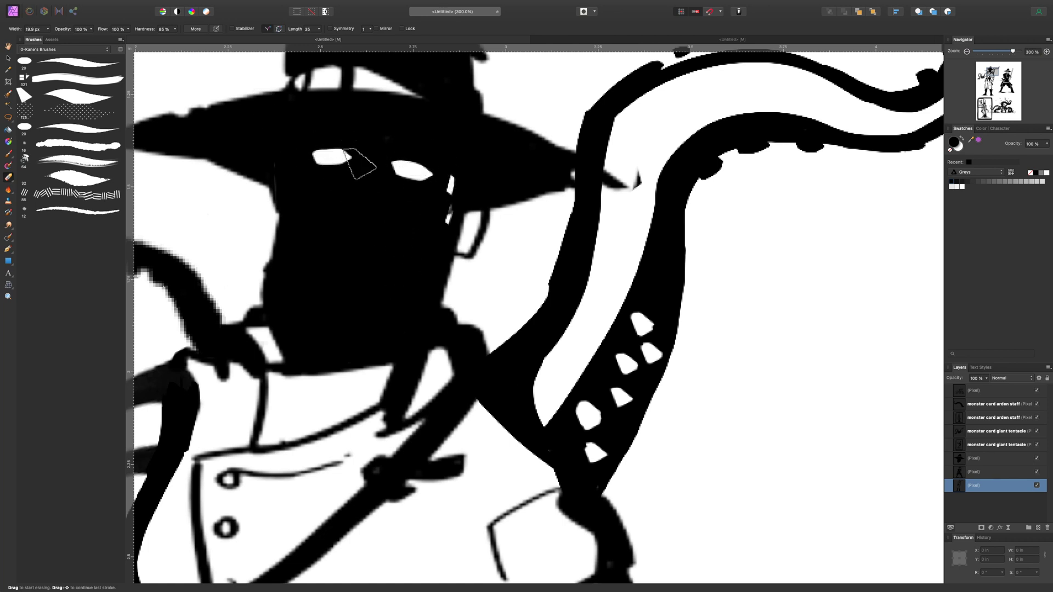
# On the hat layer, paint black over the white gap along the face's edge near the ear
pyautogui.press('super+minus')
pyautogui.press('super+minus')
pyautogui.press('super+minus')
pyautogui.press('super+equal')
pyautogui.press('super+equal')
pyautogui.press('super+equal')
pyautogui.press('super+equal')
pyautogui.click(979, 394)
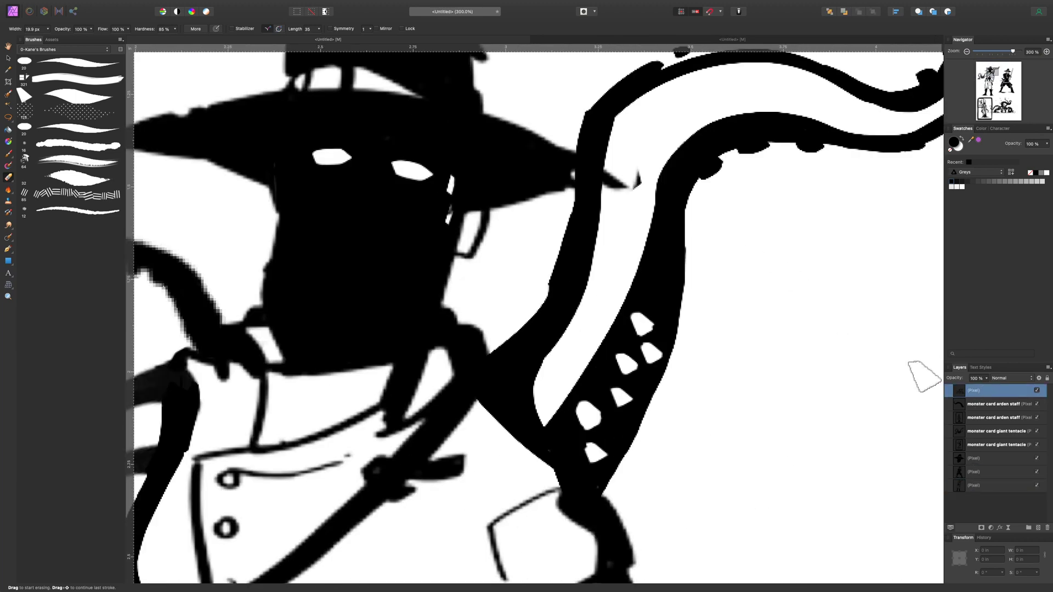
pyautogui.press('v')
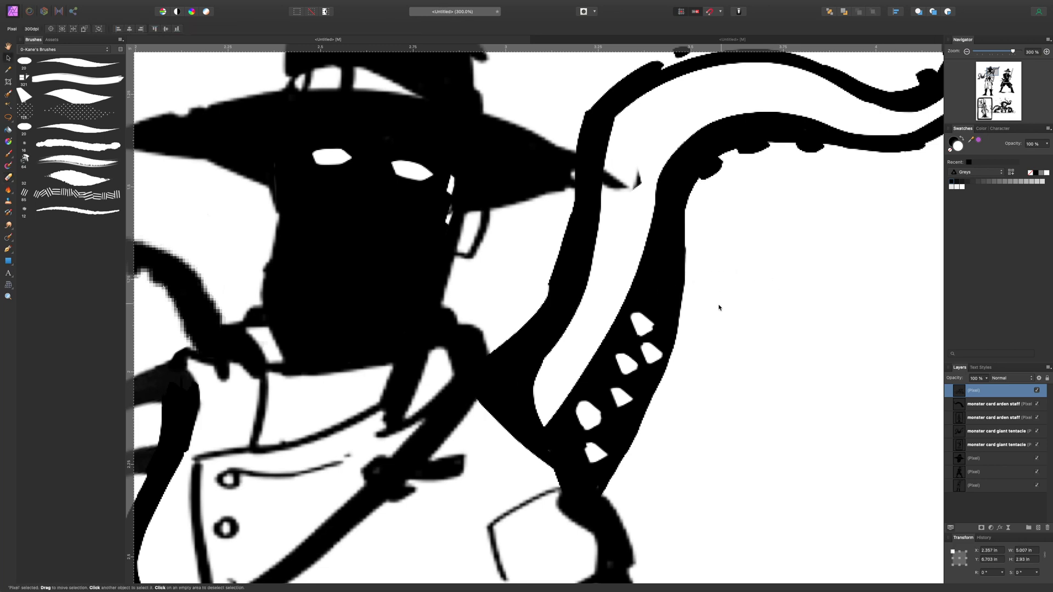
pyautogui.click(981, 463)
pyautogui.press('b')
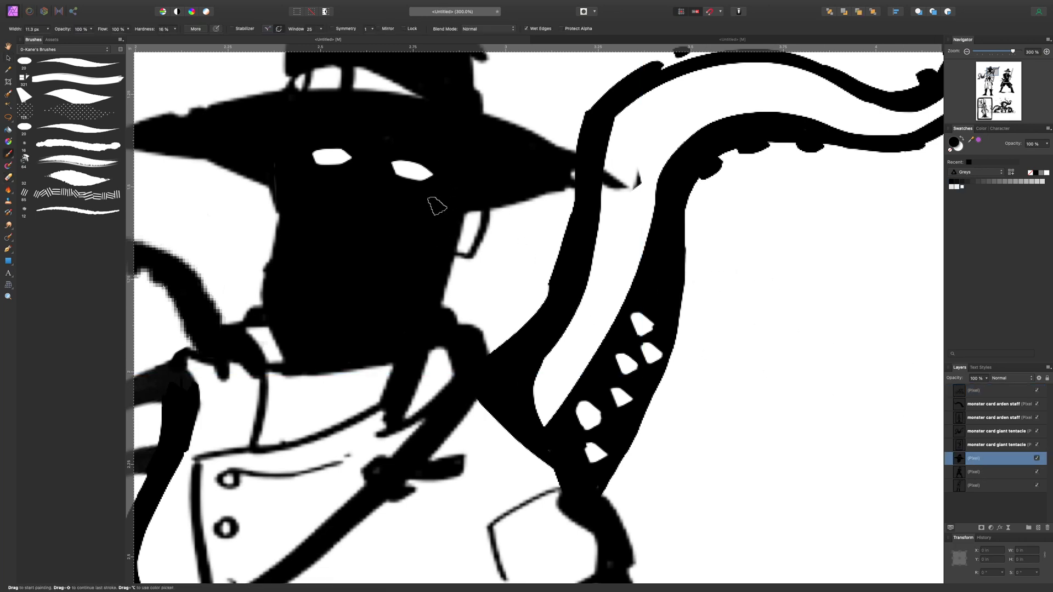
# Erase the tip of the hat brim that overlaps the tentacle's white interior
pyautogui.press('super+1')
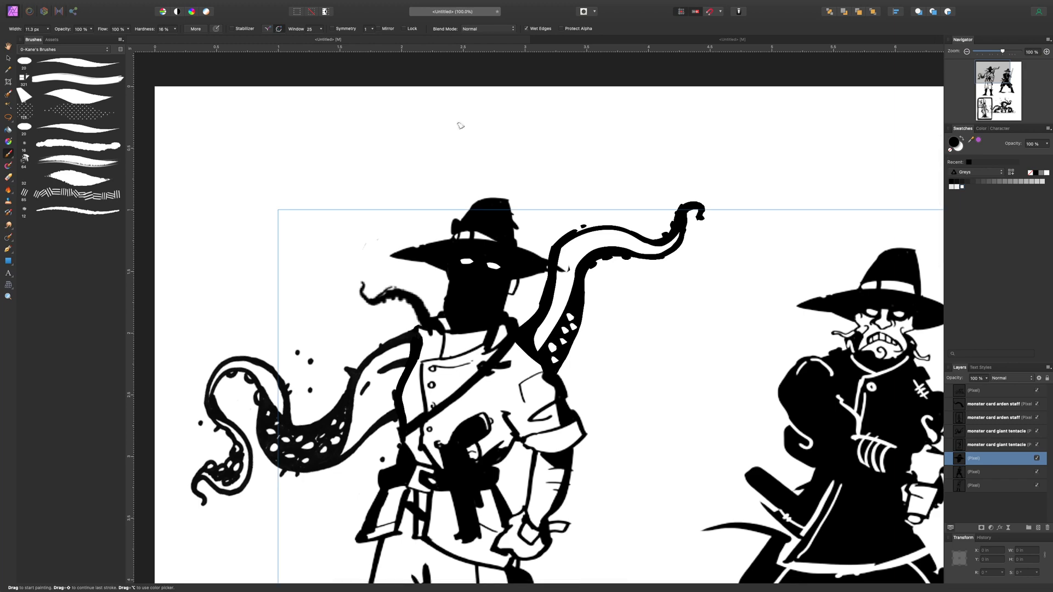
pyautogui.press('super+equal')
pyautogui.press('super+equal')
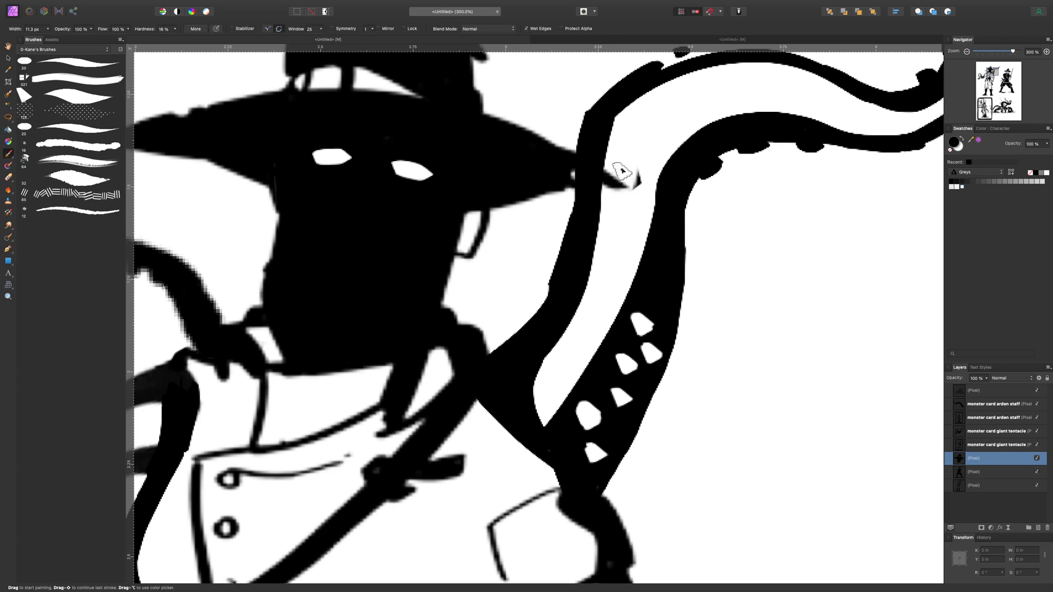
pyautogui.press('e')
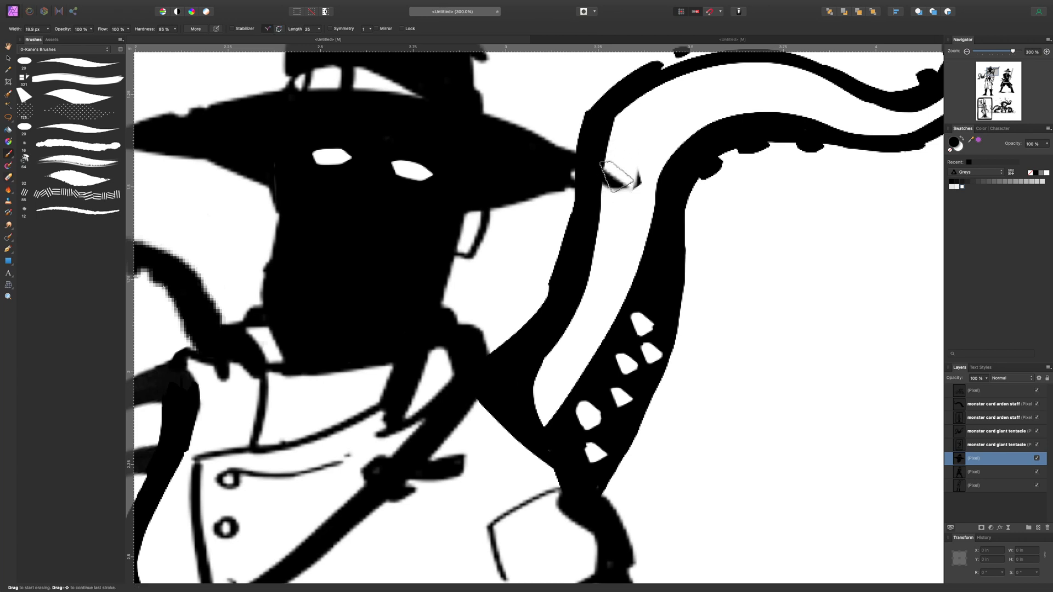
pyautogui.press('b')
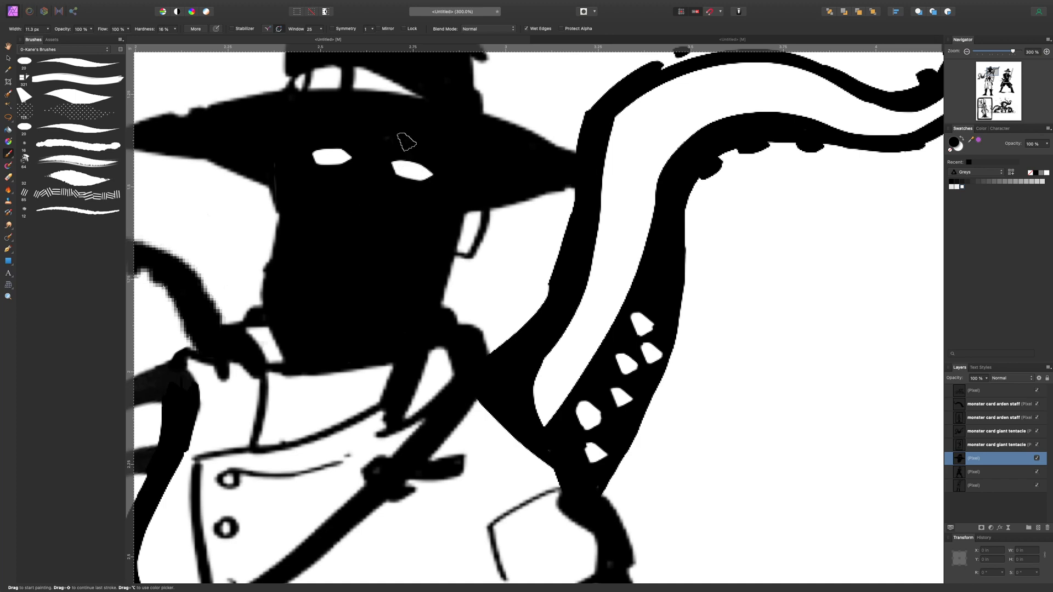
pyautogui.press('super+minus')
pyautogui.press('super+minus')
pyautogui.press('super+equal')
pyautogui.press('super+equal')
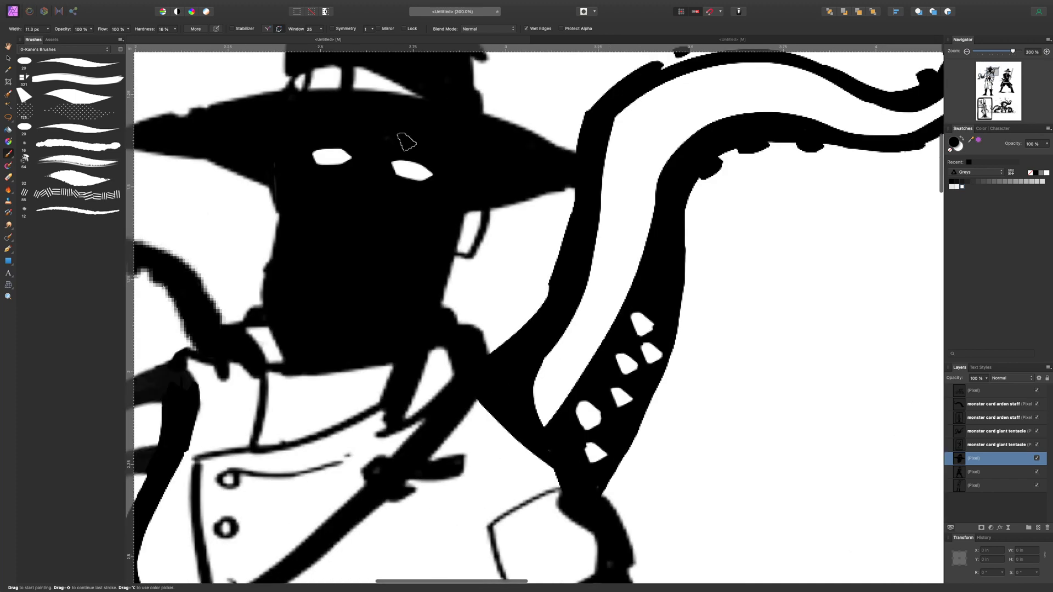
pyautogui.press('super+minus')
pyautogui.press('super+minus')
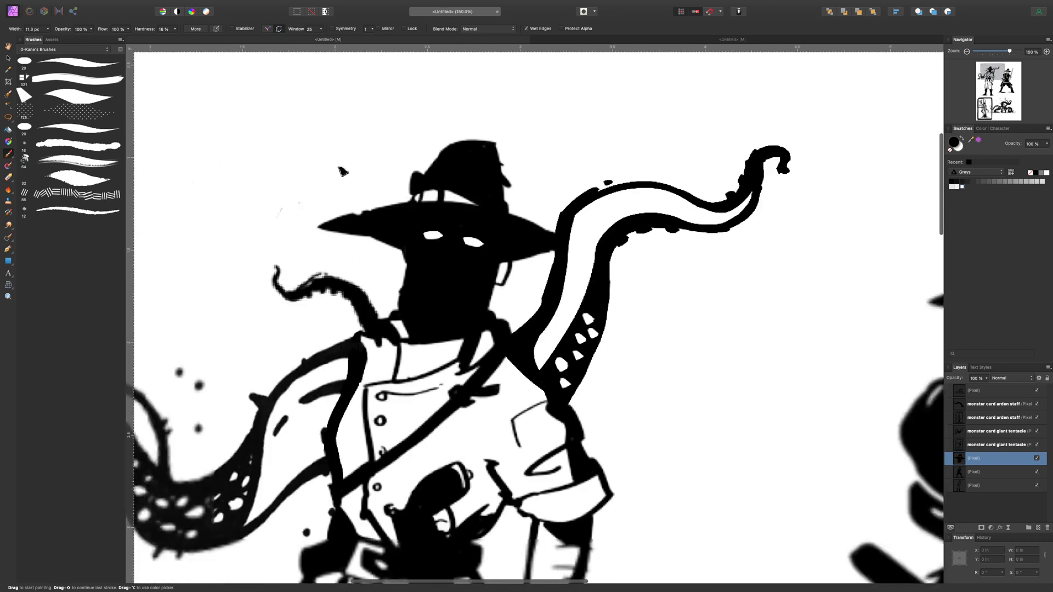
# Select the hat and upper face on the hat layer with a freehand lasso, nudge them down onto the head, and deselect
pyautogui.press('l')
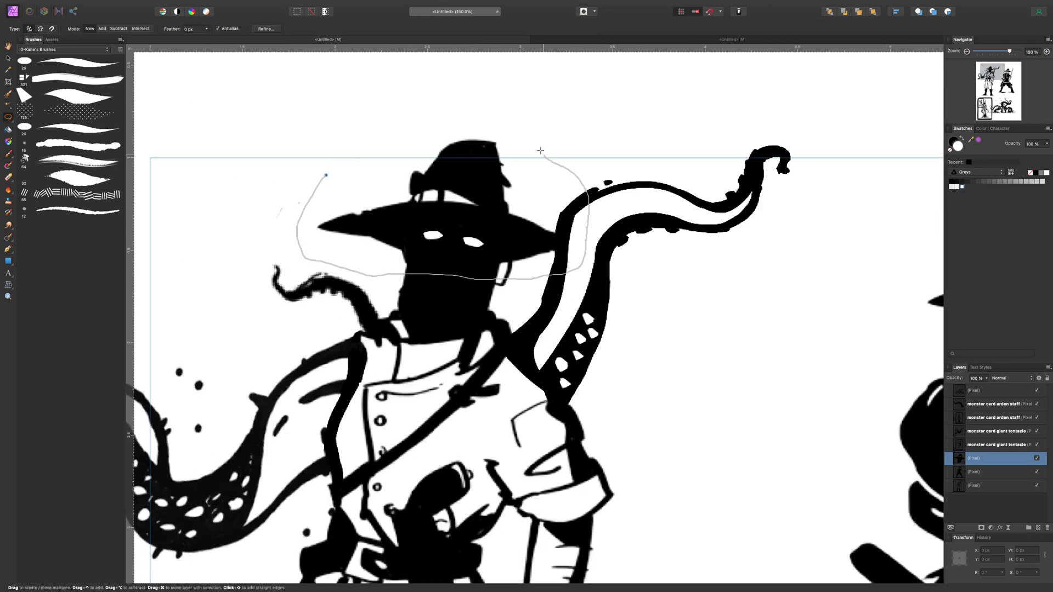
pyautogui.moveTo(540, 150)
pyautogui.mouseDown()
pyautogui.moveTo(470, 116)
pyautogui.moveTo(347, 158)
pyautogui.moveTo(327, 174)
pyautogui.mouseUp()
pyautogui.press('v')
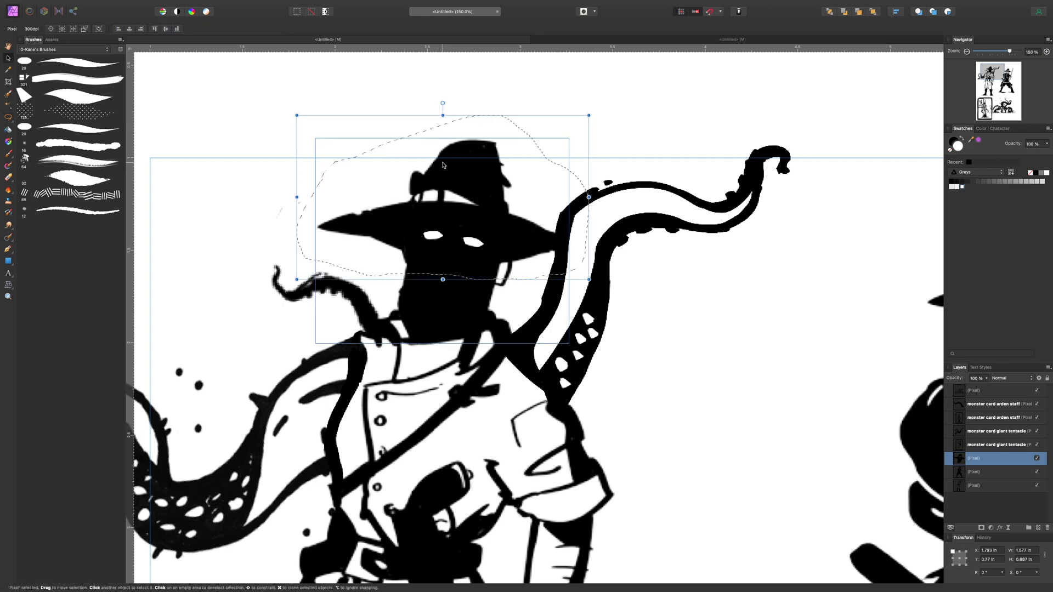
pyautogui.hotkey('shift', 'Down')
pyautogui.hotkey('shift', 'Down')
pyautogui.hotkey('shift', 'Down')
pyautogui.hotkey('shift', 'Down')
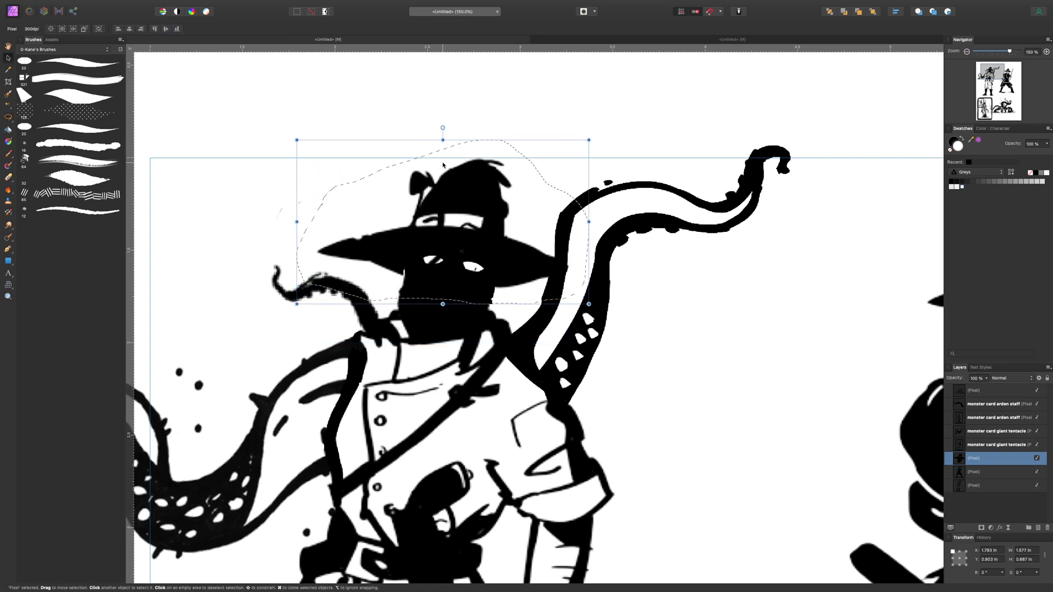
pyautogui.press('super+d')
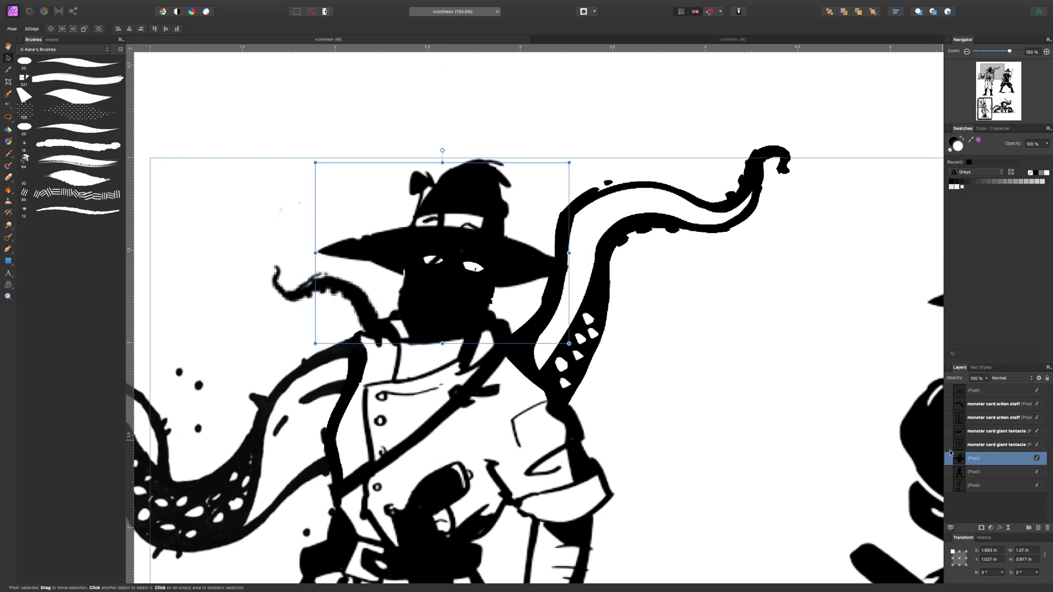
# On the masked figure's layer, try erasing the old head outlines around the hat and the marks inside the eye openings
pyautogui.click(974, 485)
pyautogui.press('e')
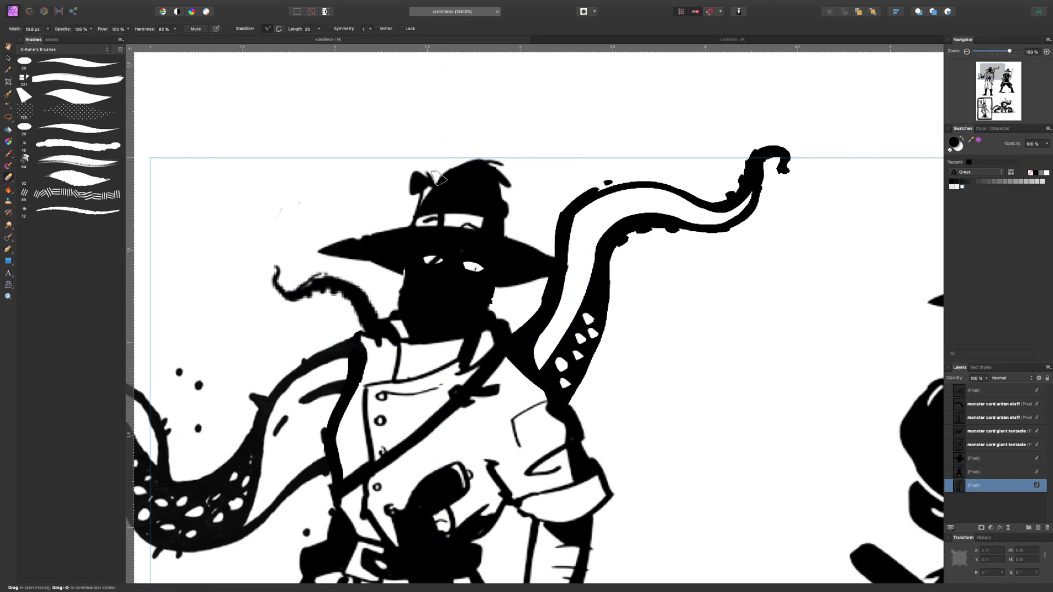
pyautogui.moveTo(431, 176)
pyautogui.mouseDown()
pyautogui.moveTo(414, 154)
pyautogui.moveTo(409, 189)
pyautogui.mouseUp()
pyautogui.moveTo(434, 245); pyautogui.dragTo(433, 259)
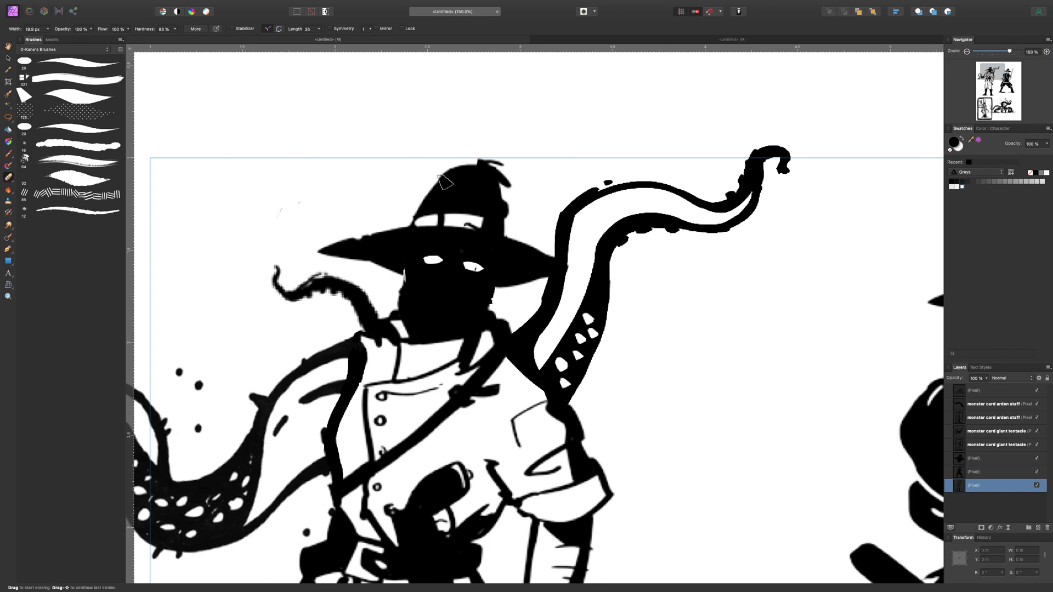
pyautogui.moveTo(507, 185); pyautogui.dragTo(496, 235)
pyautogui.moveTo(503, 162); pyautogui.dragTo(495, 171)
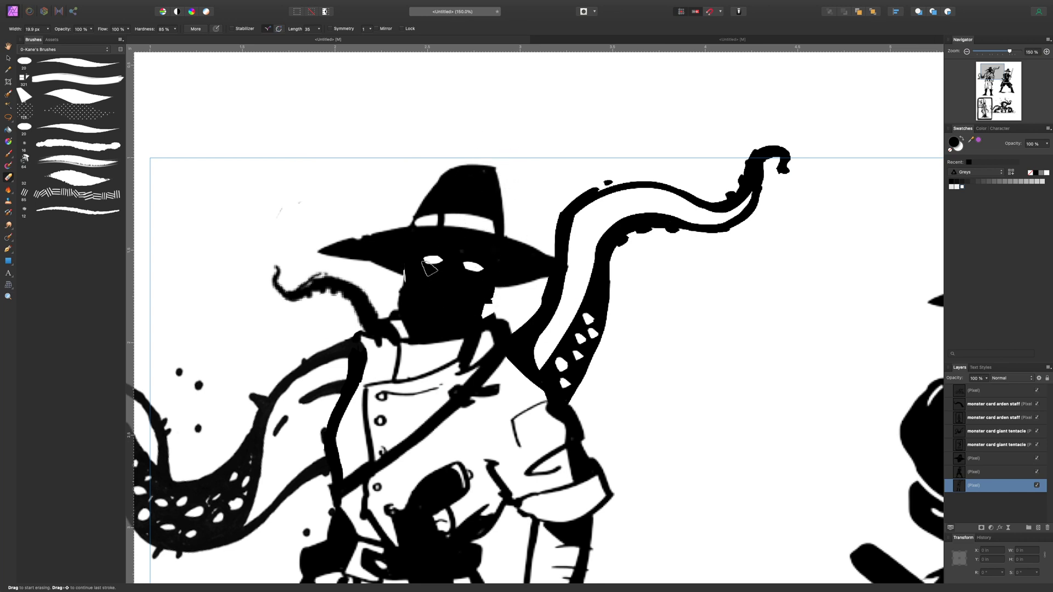
pyautogui.moveTo(397, 305); pyautogui.dragTo(397, 318)
# Undo the recent eraser strokes on the masked figure's layer
pyautogui.press('super+z')
pyautogui.press('super+z')
pyautogui.press('super+z')
pyautogui.press('super+z')
pyautogui.press('super+z')
pyautogui.press('super+z')
pyautogui.press('super+z')
pyautogui.press('super+z')
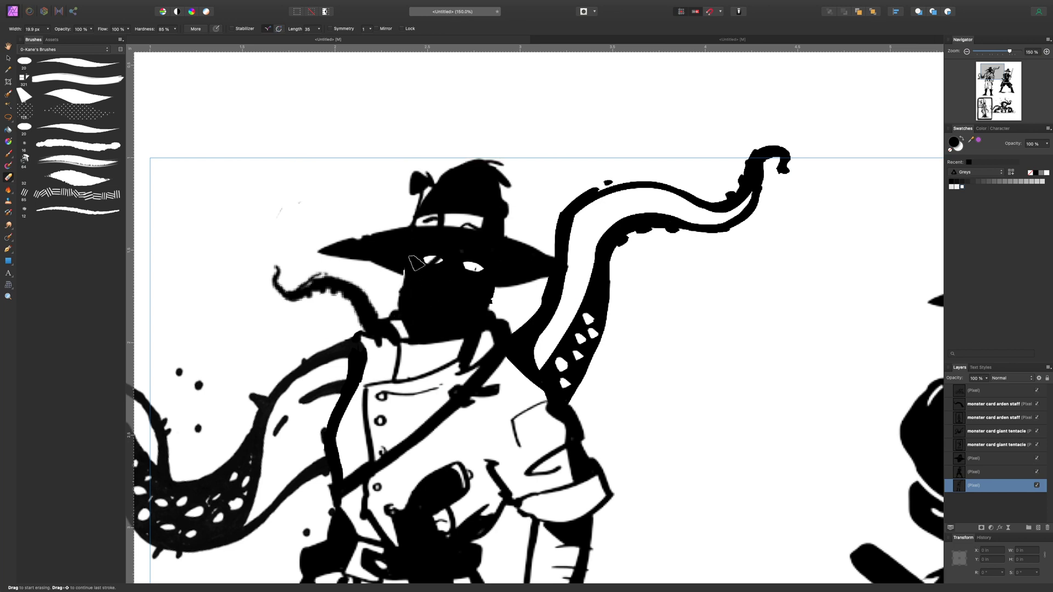
# Erase the original head parts protruding around the hat and showing through its band and the eyes
pyautogui.moveTo(399, 275); pyautogui.dragTo(399, 298)
pyautogui.moveTo(418, 213)
pyautogui.mouseDown()
pyautogui.moveTo(419, 178)
pyautogui.moveTo(412, 192)
pyautogui.mouseUp()
pyautogui.click(433, 219)
pyautogui.moveTo(459, 157); pyautogui.dragTo(494, 160)
pyautogui.moveTo(467, 225); pyautogui.dragTo(487, 224)
pyautogui.moveTo(497, 161); pyautogui.dragTo(510, 224)
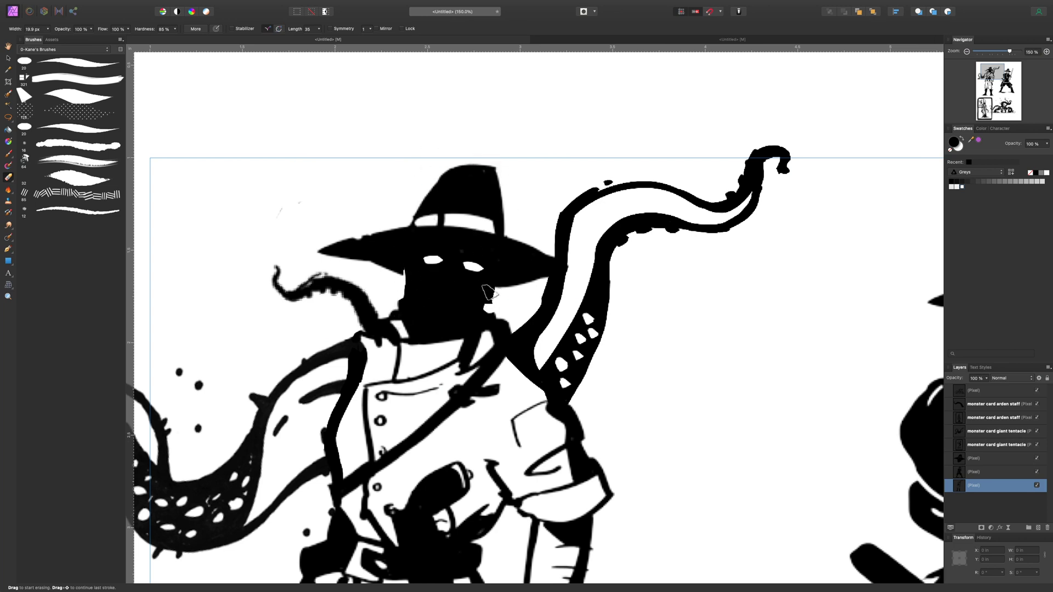
# On the hat layer, paint the ragged edge of the face solid black and remove the stray dot beside the hat
pyautogui.click(985, 391)
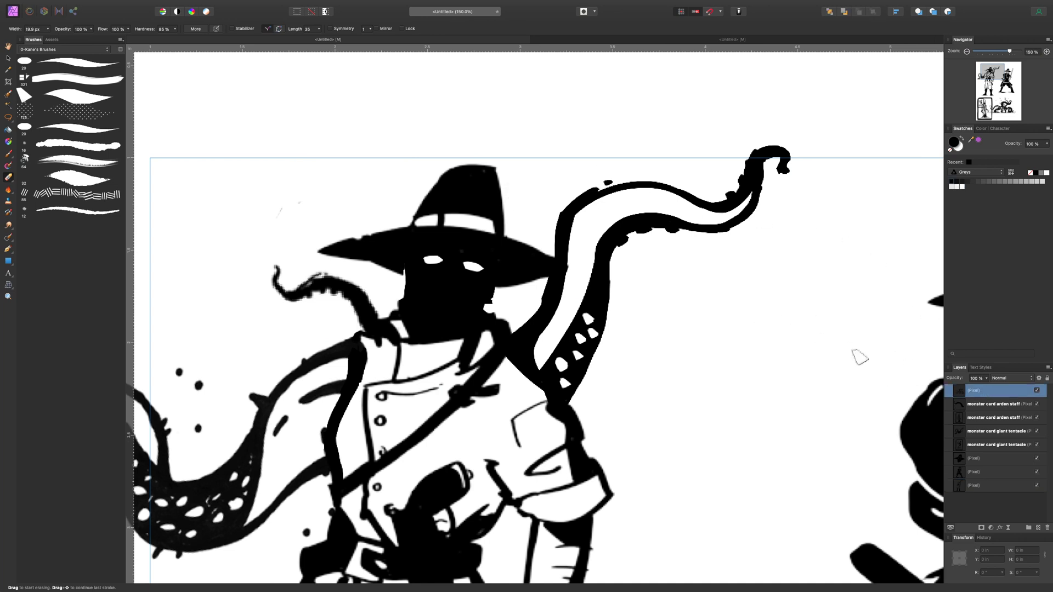
pyautogui.press('b')
pyautogui.click(974, 459)
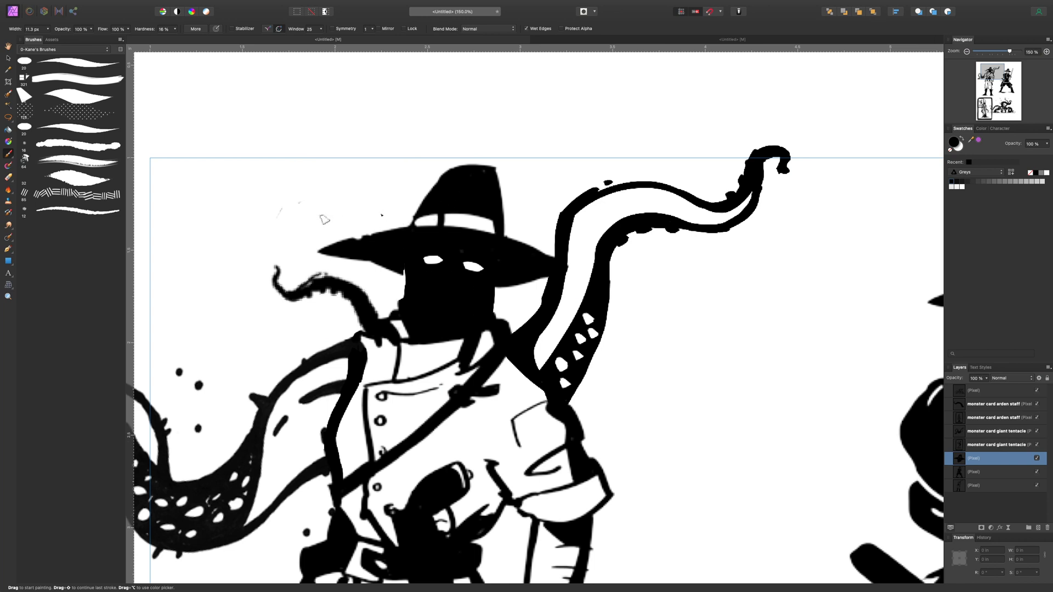
pyautogui.press('e')
pyautogui.click(976, 486)
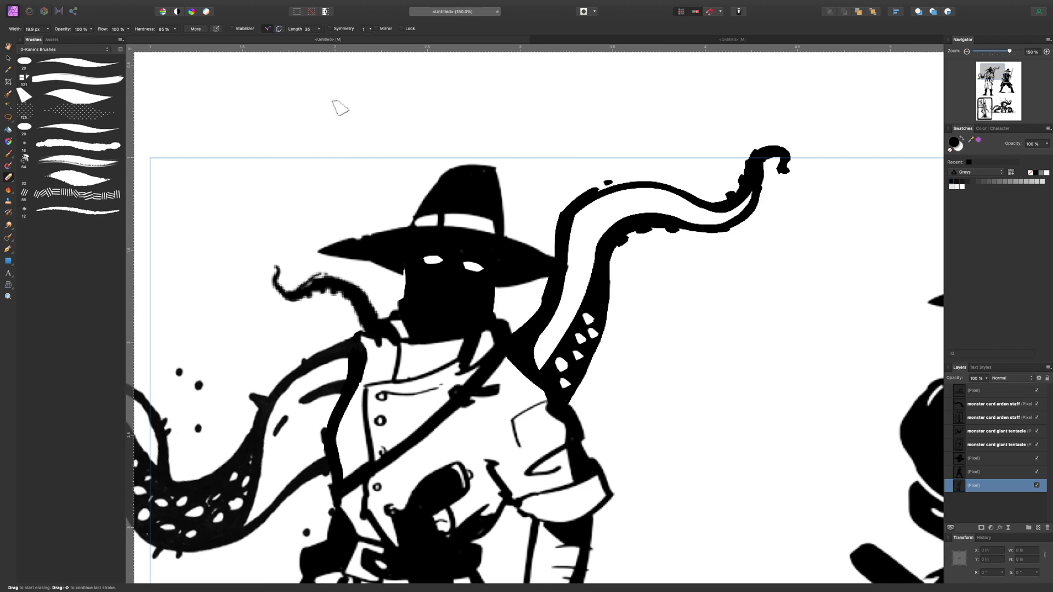
# Delete the swordsman drawing's layer
pyautogui.press('super+minus')
pyautogui.press('super+minus')
pyautogui.scroll(-4, 339, 108)
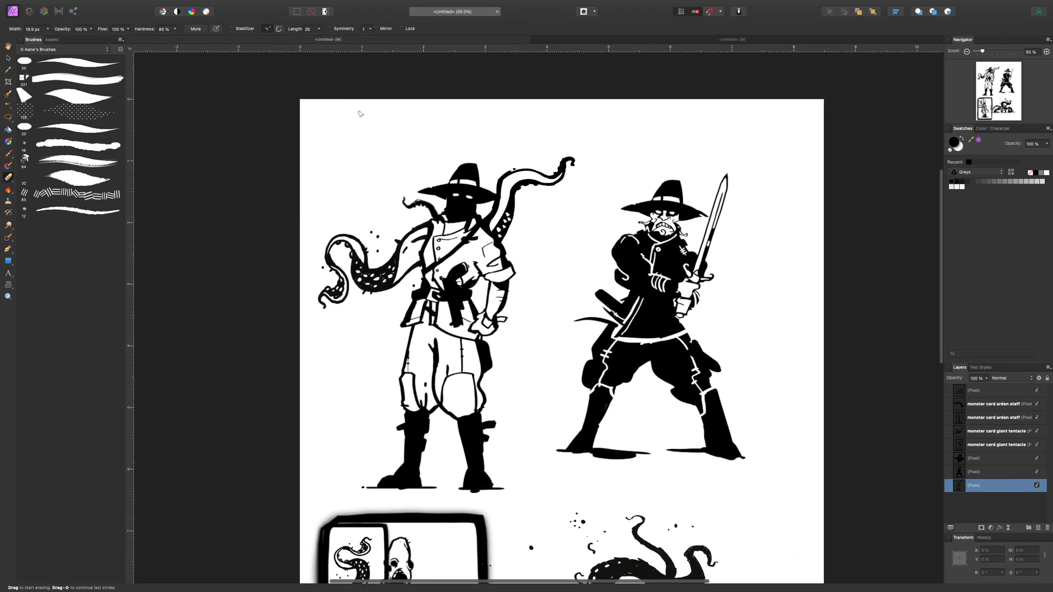
pyautogui.press('v')
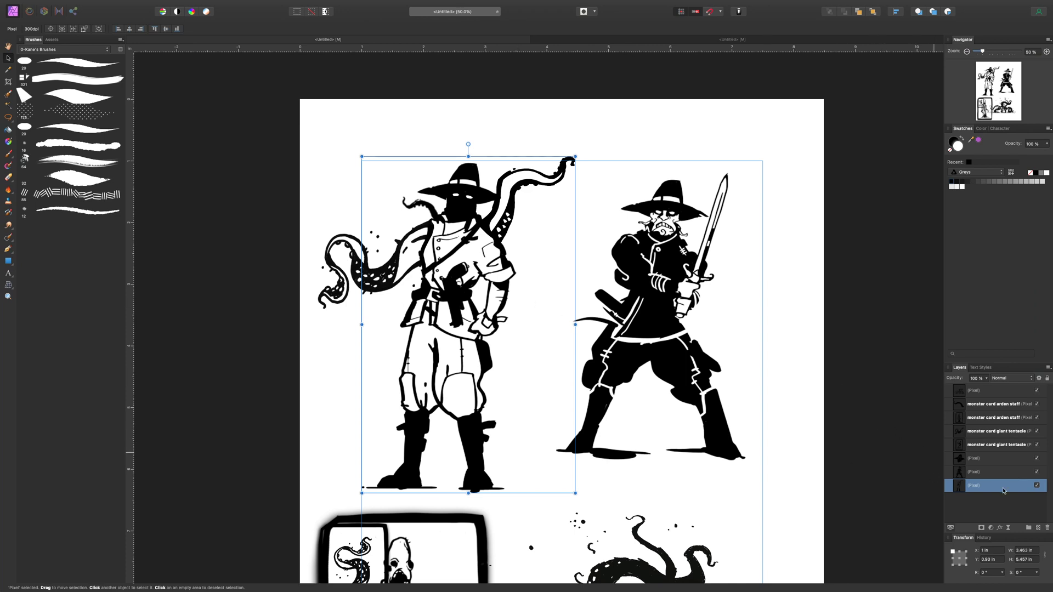
pyautogui.click(980, 472)
pyautogui.press('Delete')
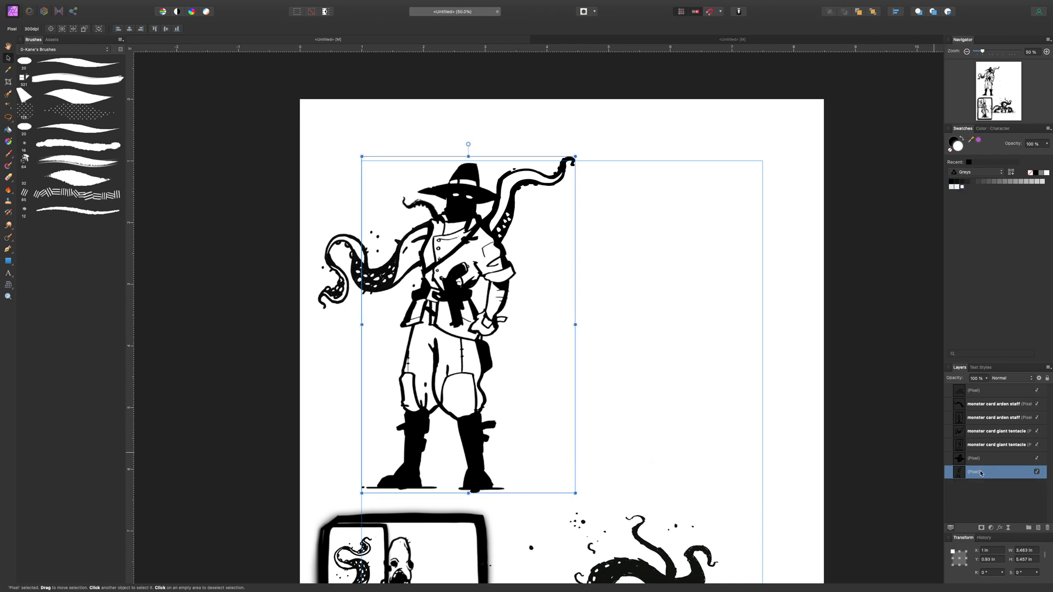
# Delete the leftover monster card images and the tentacled creature drawing below the combined figure
pyautogui.click(981, 457)
pyautogui.click(980, 446)
pyautogui.press('Delete')
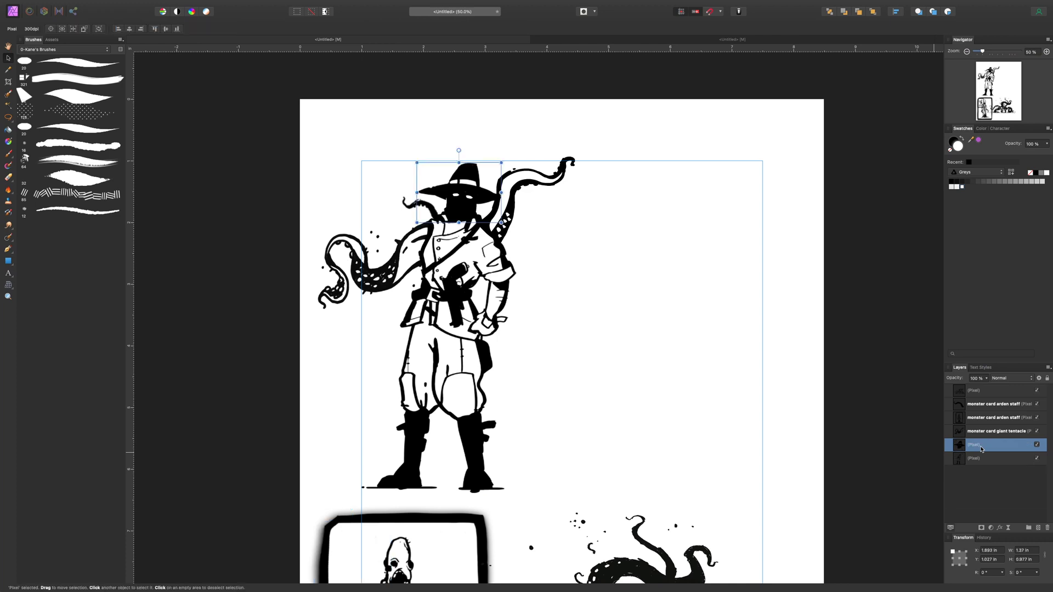
pyautogui.click(980, 432)
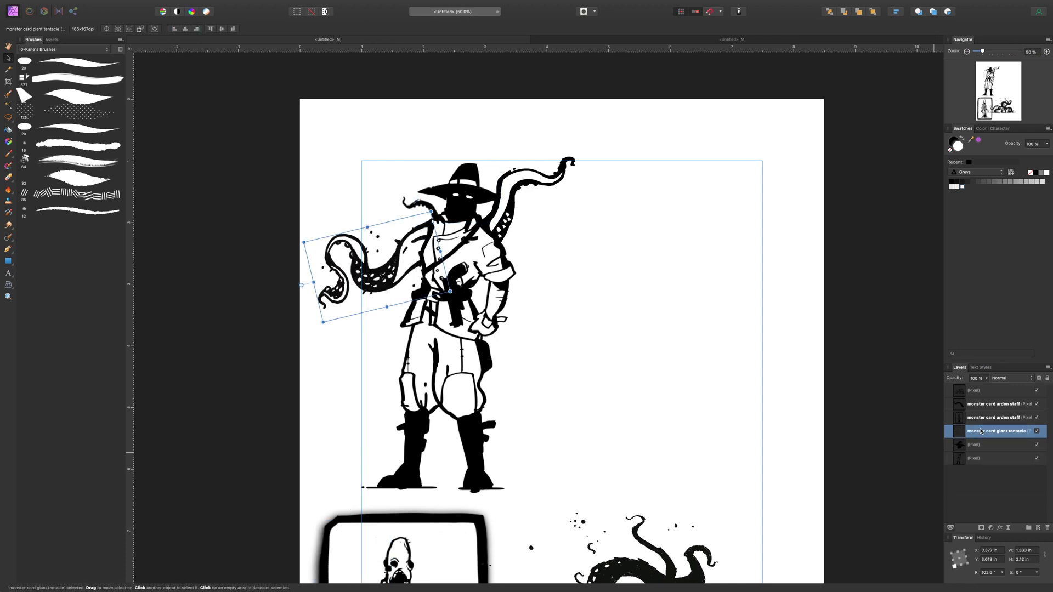
pyautogui.click(981, 422)
pyautogui.press('Delete')
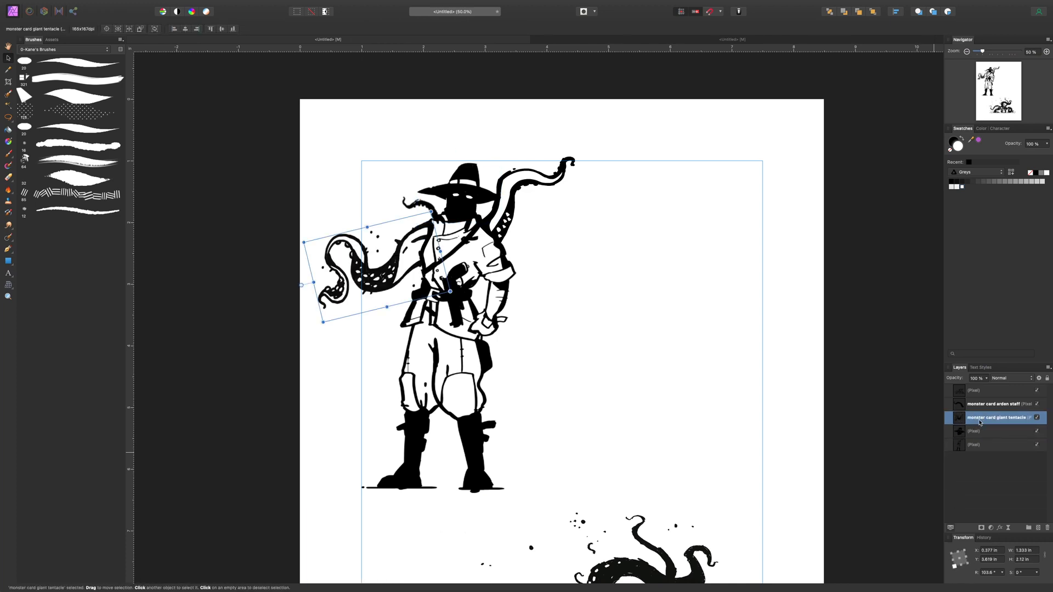
pyautogui.click(979, 391)
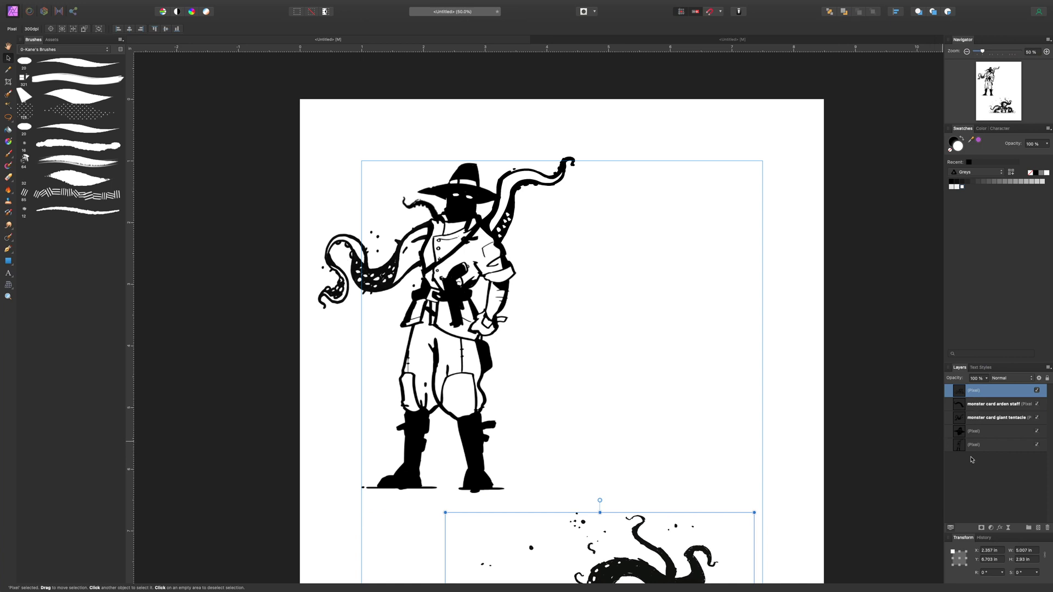
pyautogui.press('Delete')
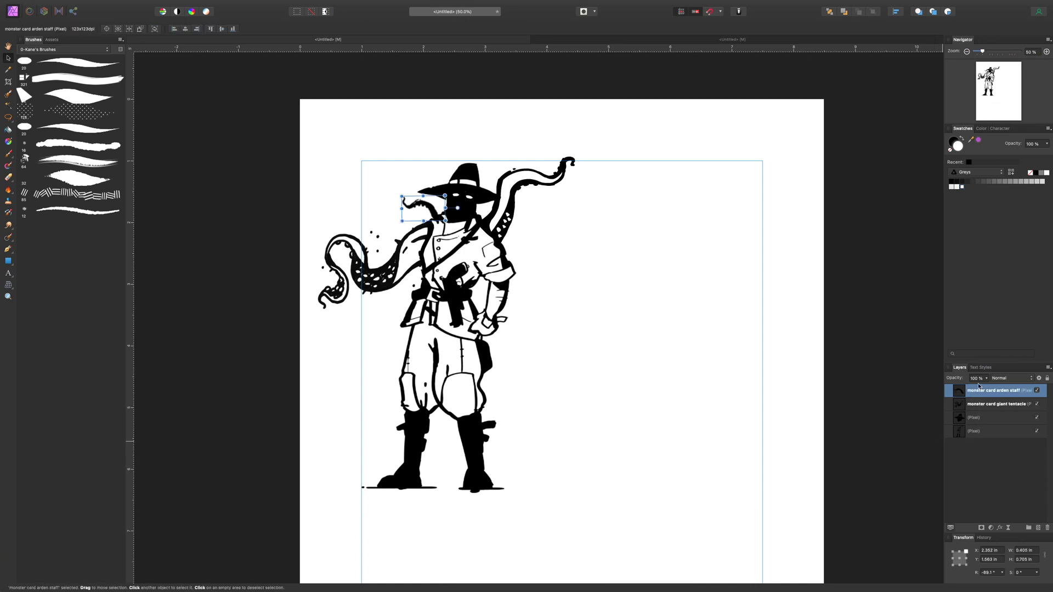
# Merge the remaining tentacle, hat and figure layers into a single pixel layer
pyautogui.rightClick(968, 404)
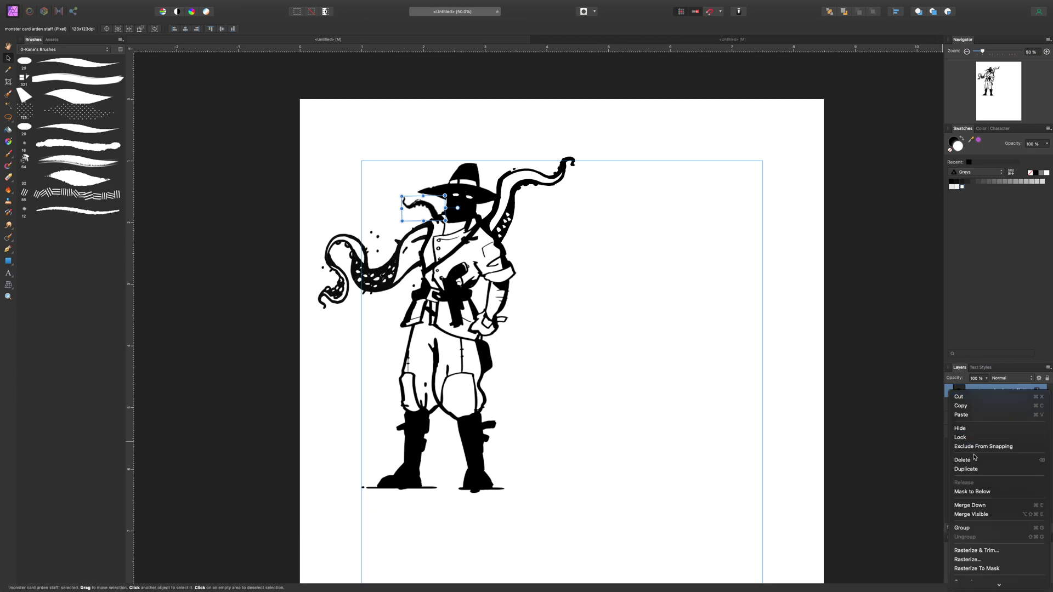
pyautogui.click(982, 510)
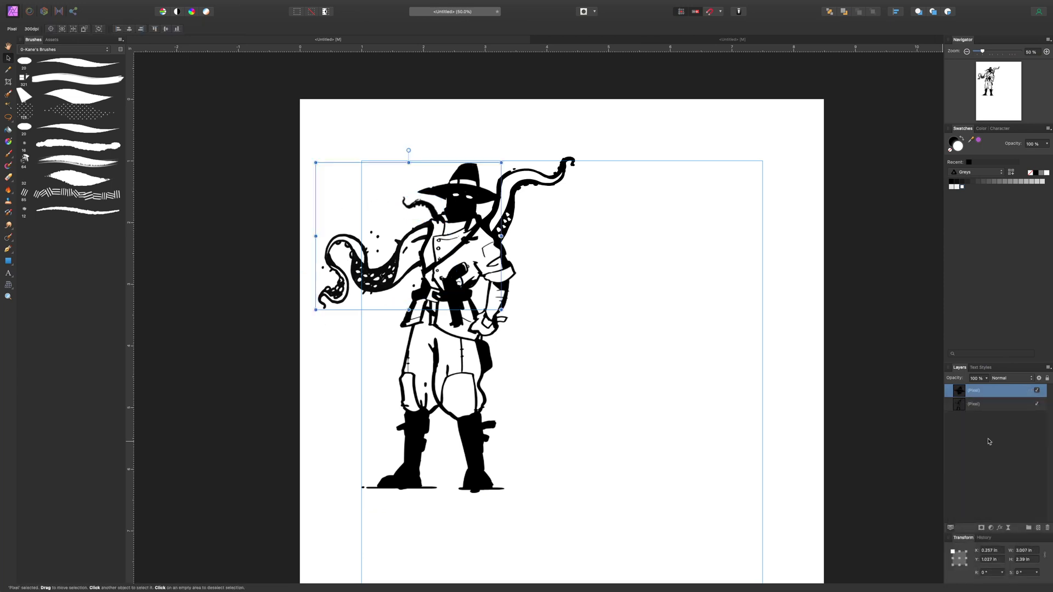
pyautogui.press('b')
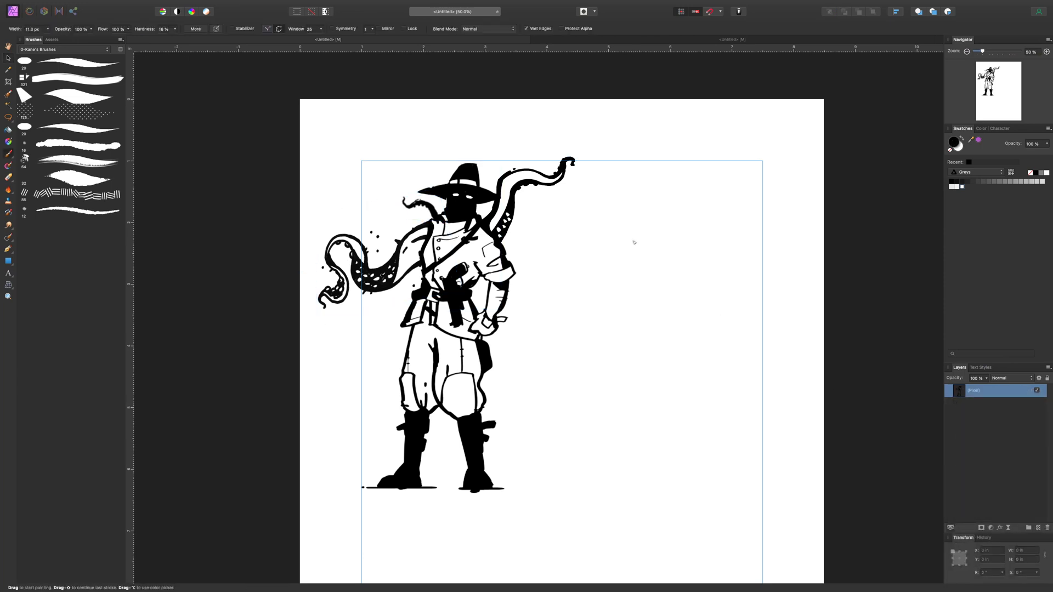
# Move the merged figure toward the horizontal centre of the page
pyautogui.press('v')
pyautogui.moveTo(503, 368)
pyautogui.mouseDown()
pyautogui.moveTo(609, 367)
pyautogui.moveTo(608, 405)
pyautogui.mouseUp()
pyautogui.scroll(-1, 608, 406)
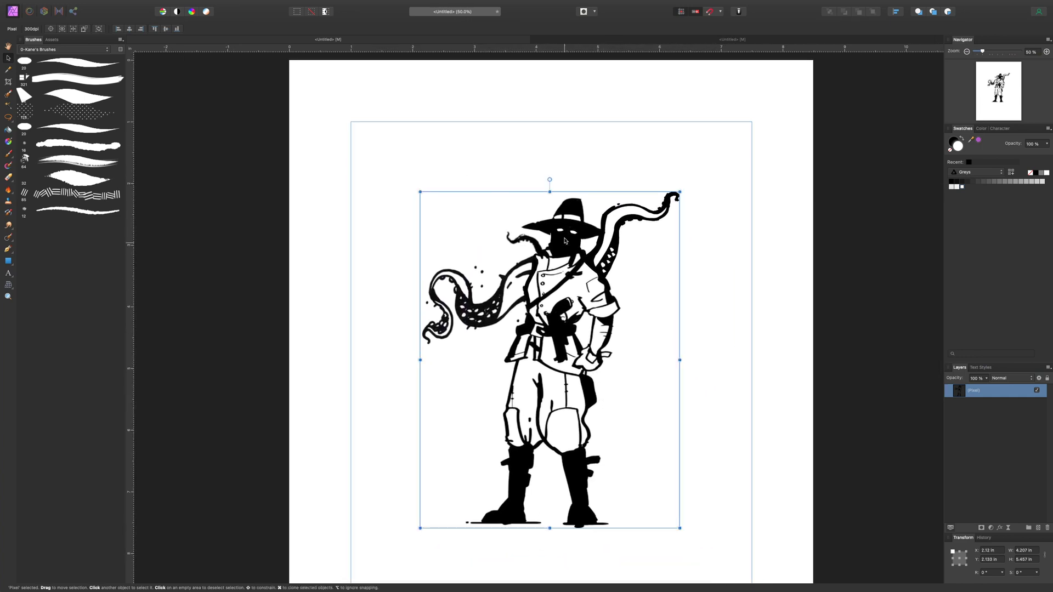
# Switch to the red-ringed token document and paste the merged figure into the Background-Token layer
pyautogui.click(683, 39)
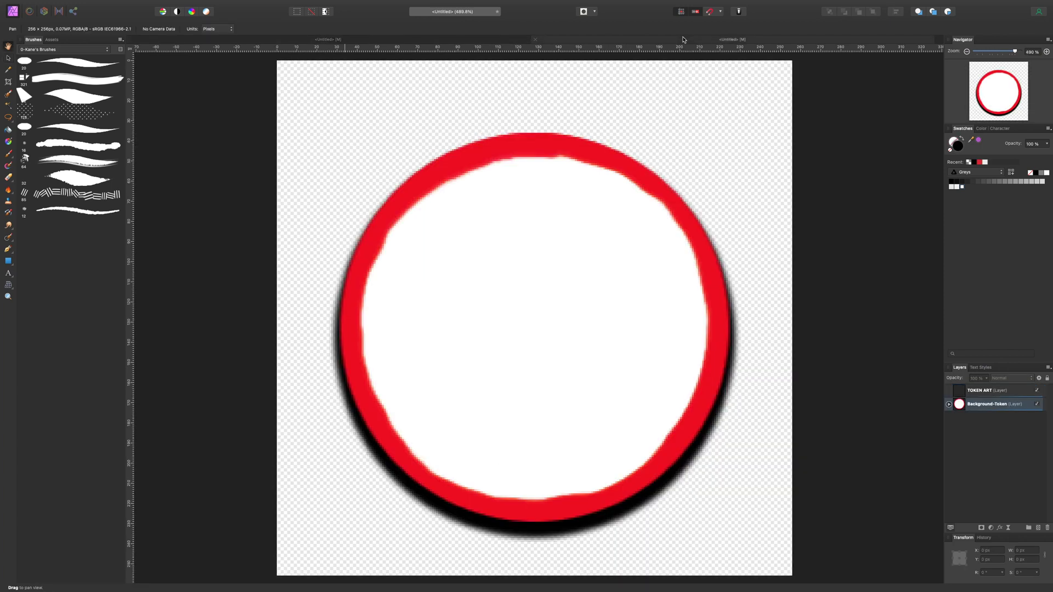
pyautogui.press('super+minus')
pyautogui.press('super+minus')
pyautogui.press('super+minus')
pyautogui.press('super+minus')
pyautogui.press('super+minus')
pyautogui.press('super+minus')
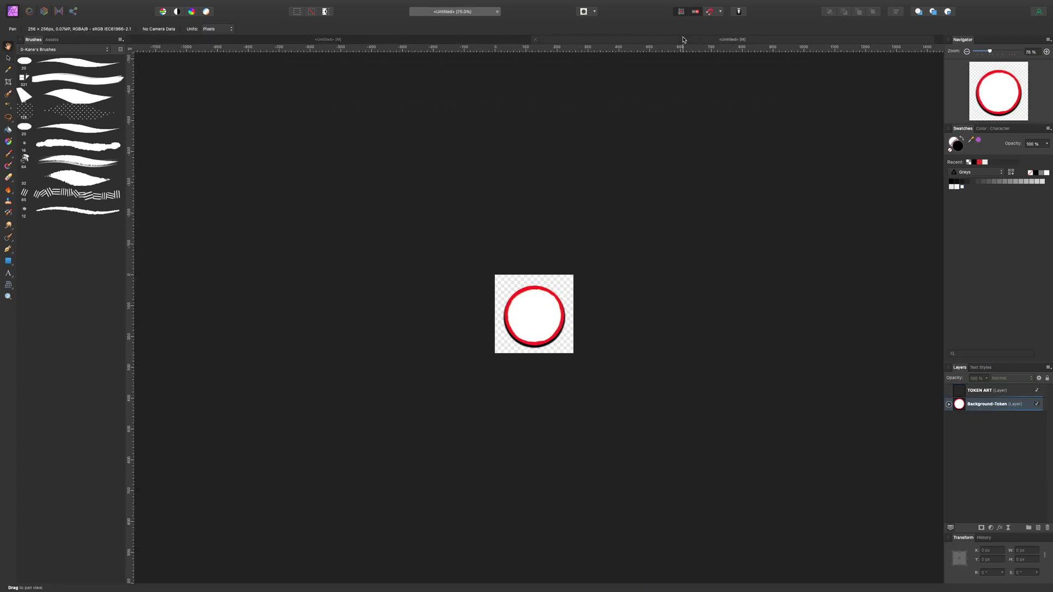
pyautogui.press('super+v')
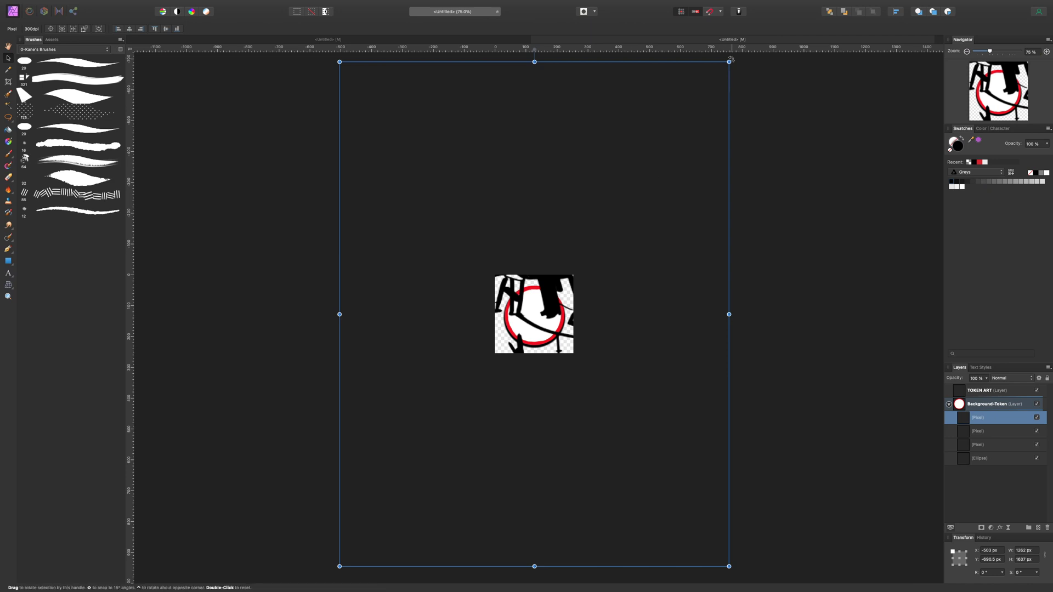
# Scale the pasted figure down to about 286 × 371 px and position its upper body over the token's circle
pyautogui.moveTo(729, 62); pyautogui.dragTo(413, 446)
pyautogui.moveTo(365, 524); pyautogui.dragTo(513, 354)
pyautogui.press('super+equal')
pyautogui.press('super+equal')
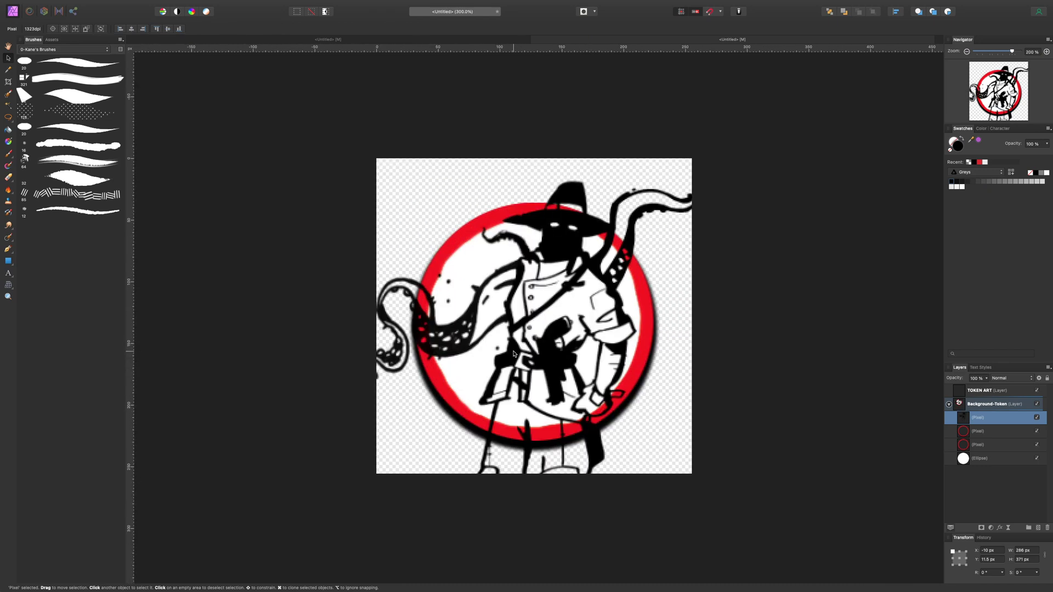
pyautogui.moveTo(566, 329); pyautogui.dragTo(547, 313)
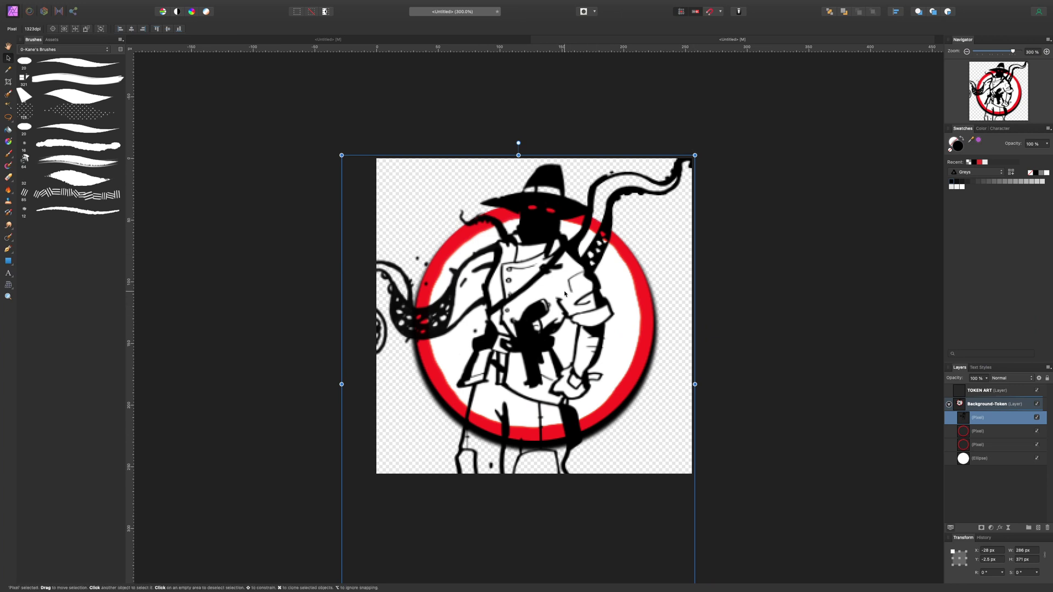
# Extend the token canvas on its left side to about 323 px wide with the Crop tool, fitting the whole curled tentacle
pyautogui.press('c')
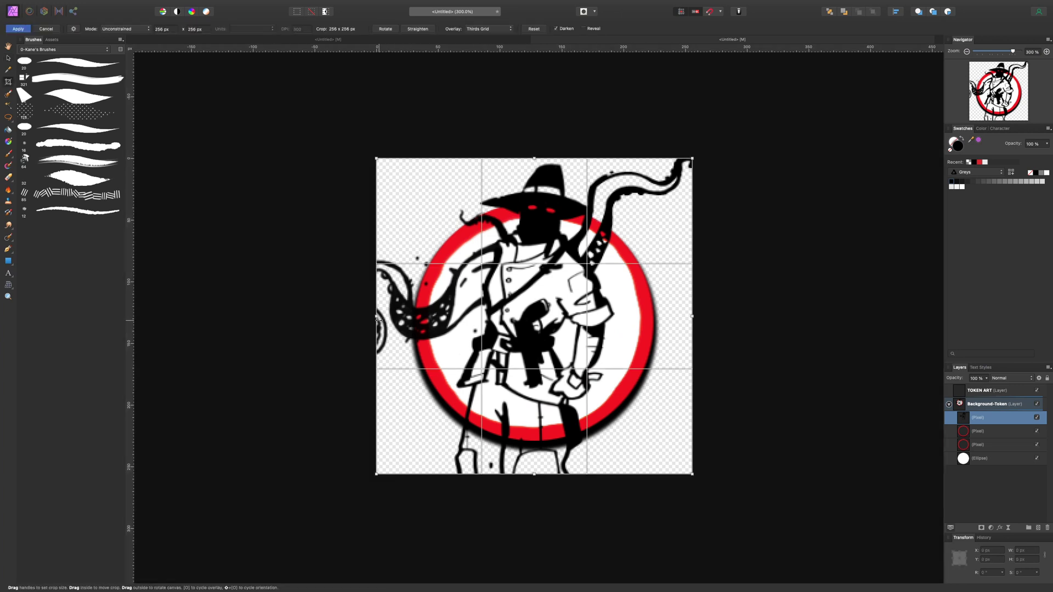
pyautogui.moveTo(377, 316); pyautogui.dragTo(294, 317)
pyautogui.press('Return')
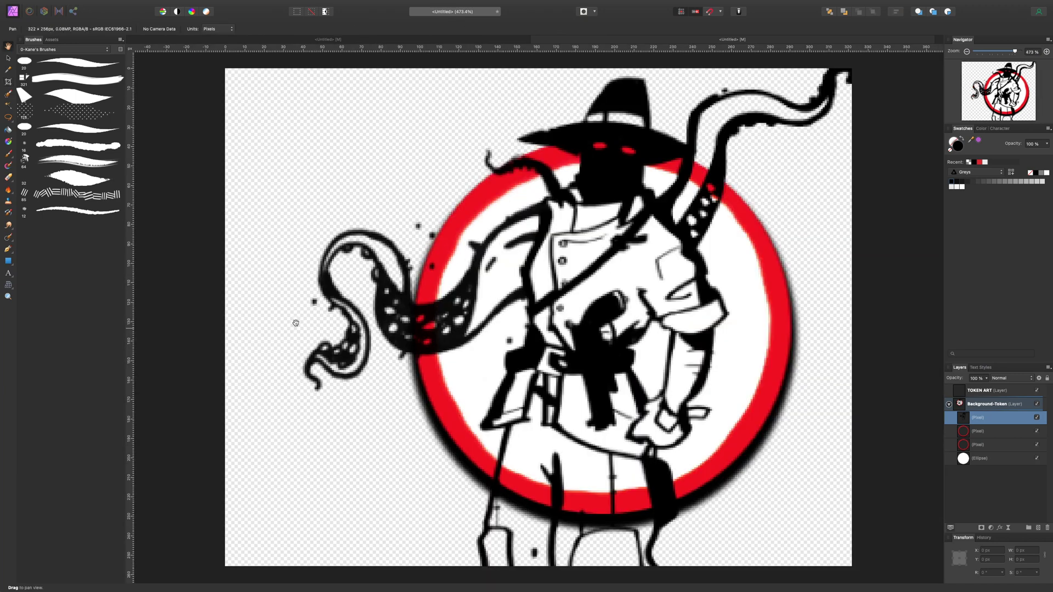
# Extend the token canvas with the Crop tool to about 333 × 277 px, adding room above the hat and beyond the raised tentacle
pyautogui.press('c')
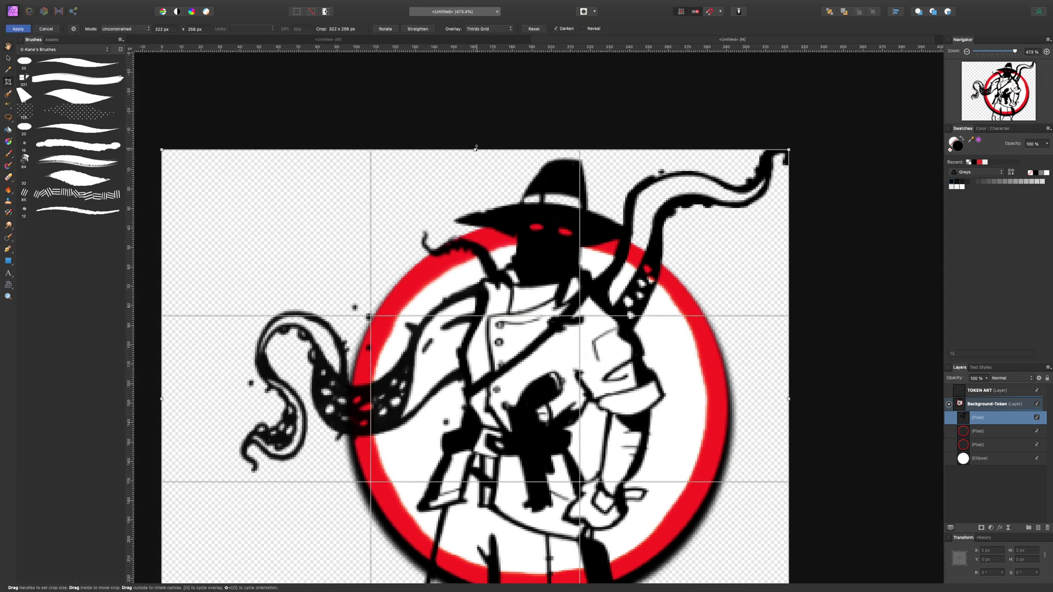
pyautogui.moveTo(476, 147); pyautogui.dragTo(477, 110)
pyautogui.press('Return')
pyautogui.press('c')
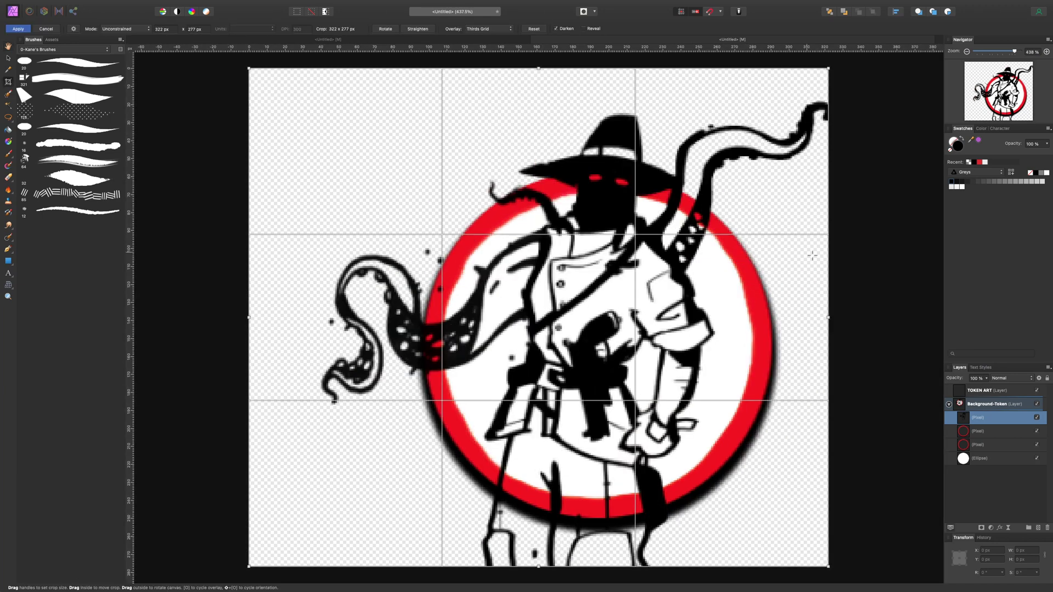
pyautogui.moveTo(832, 314); pyautogui.dragTo(850, 319)
pyautogui.press('Return')
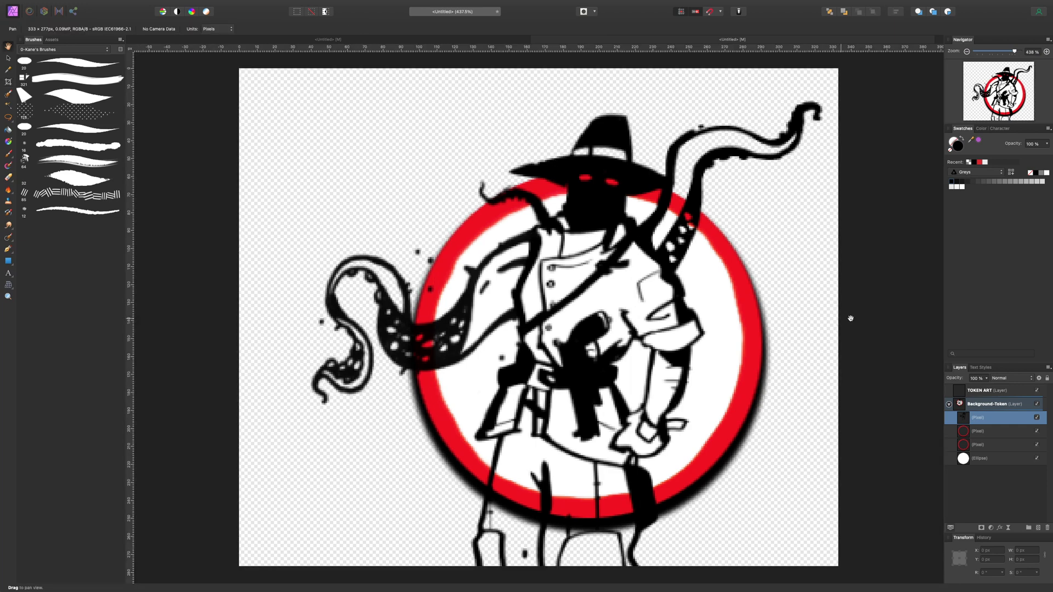
# Crop the canvas to about 298 × 252 px, trimming the excess beside the curled tentacle, above the hat and below the ring
pyautogui.press('c')
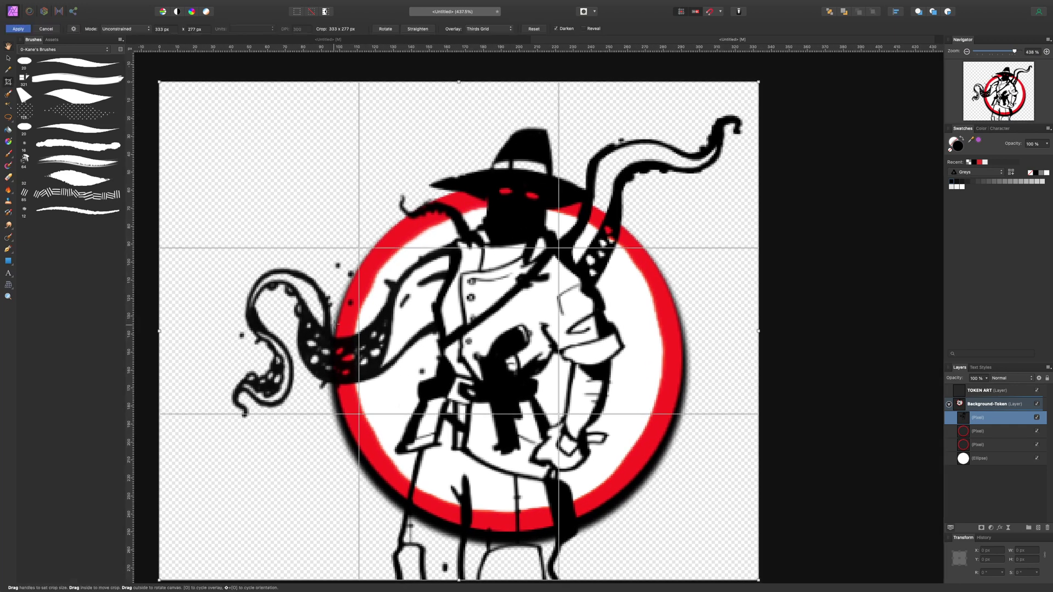
pyautogui.moveTo(163, 332); pyautogui.dragTo(221, 331)
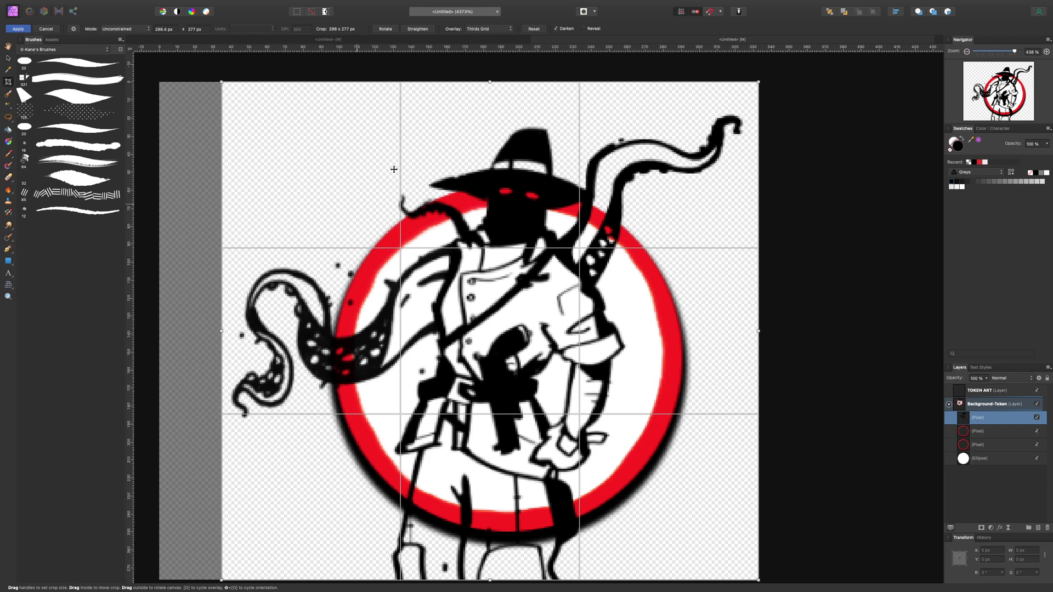
pyautogui.moveTo(488, 82); pyautogui.dragTo(487, 106)
pyautogui.scroll(-3, 528, 279)
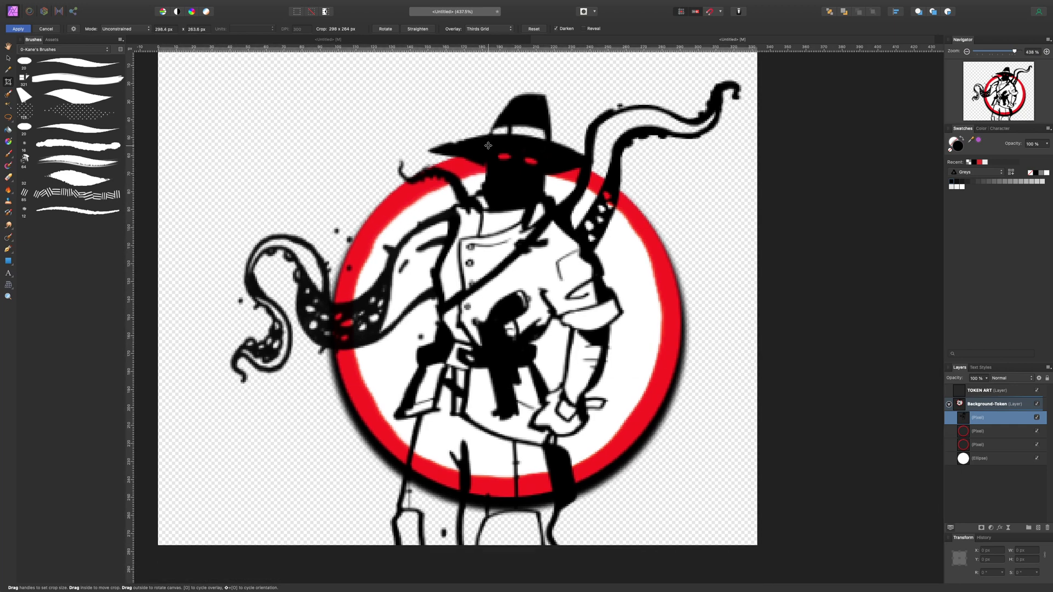
pyautogui.moveTo(490, 529); pyautogui.dragTo(490, 507)
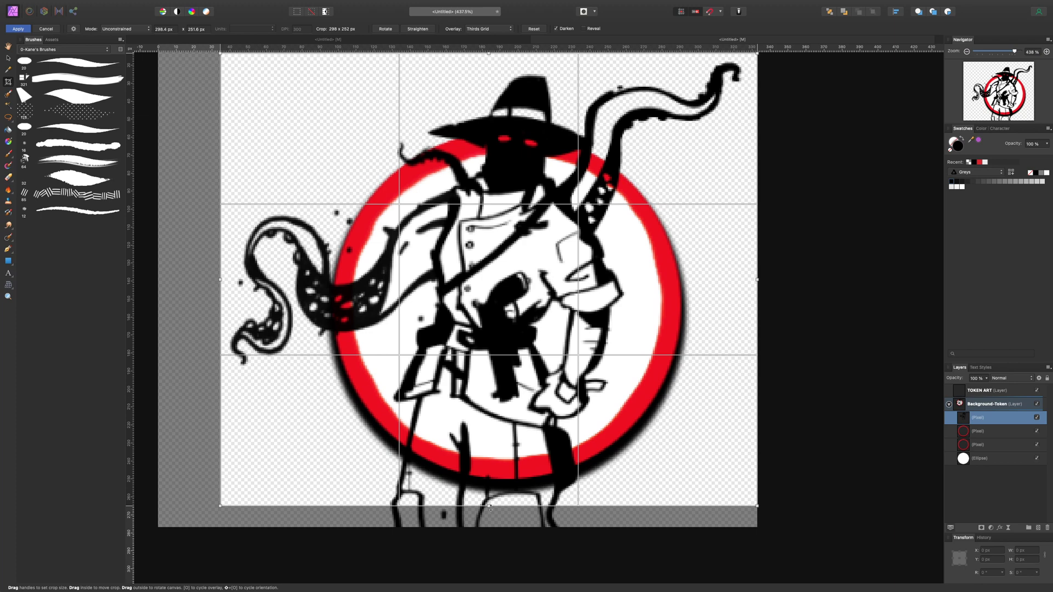
pyautogui.press('Return')
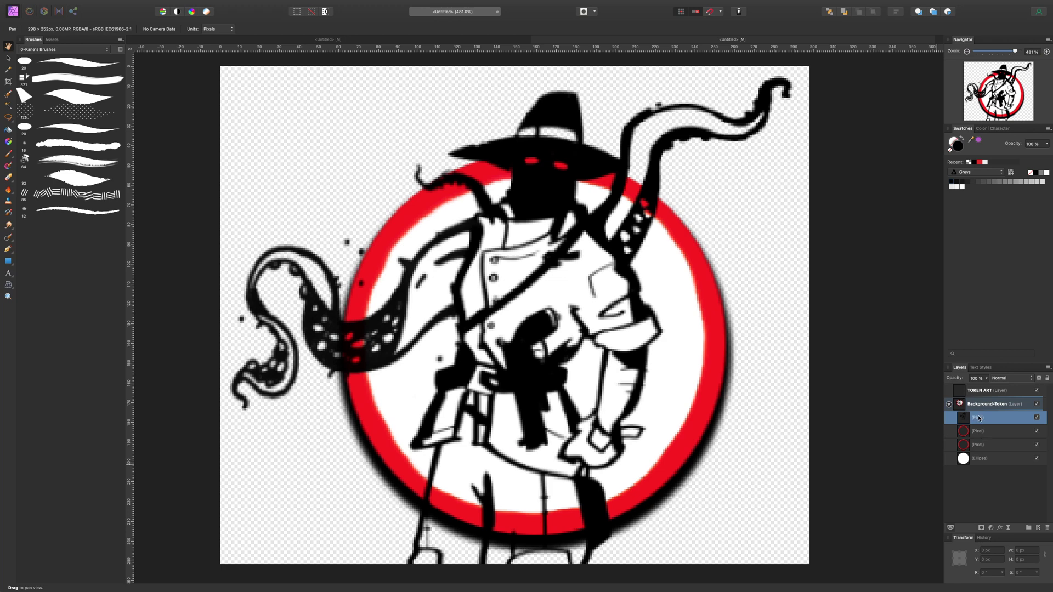
# Move the figure's pixel layer beneath the upper red ring layer inside Background-Token
pyautogui.moveTo(979, 420); pyautogui.dragTo(974, 440)
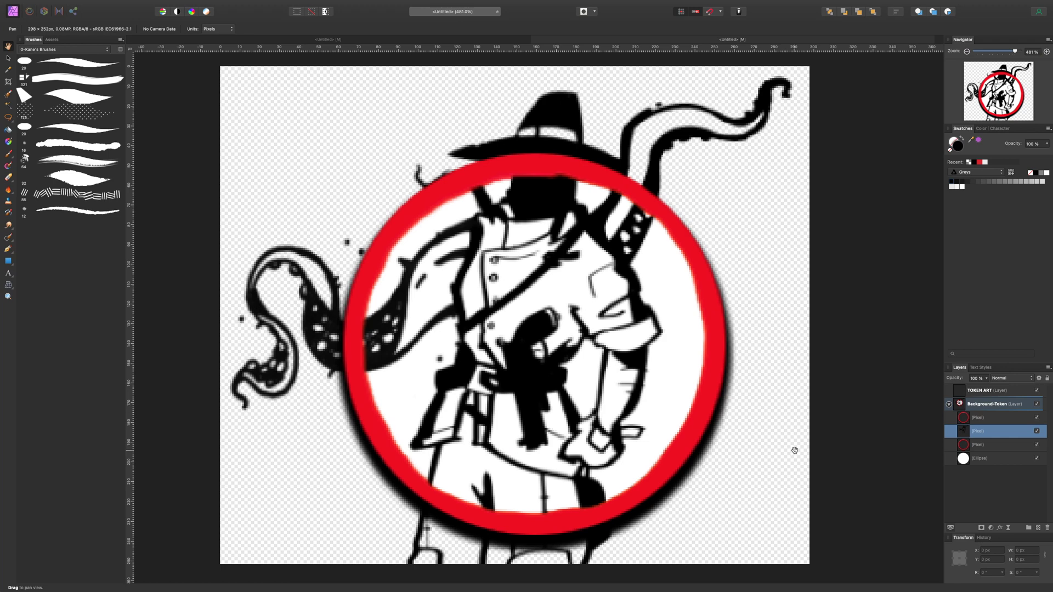
pyautogui.click(981, 528)
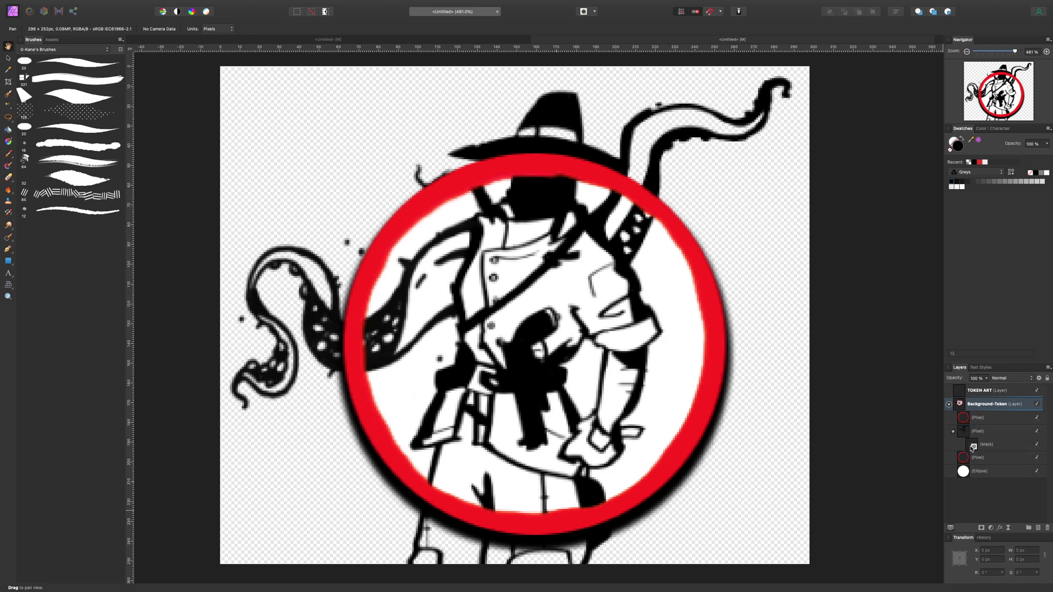
pyautogui.click(972, 447)
pyautogui.moveTo(537, 315); pyautogui.dragTo(520, 281)
pyautogui.click(968, 443)
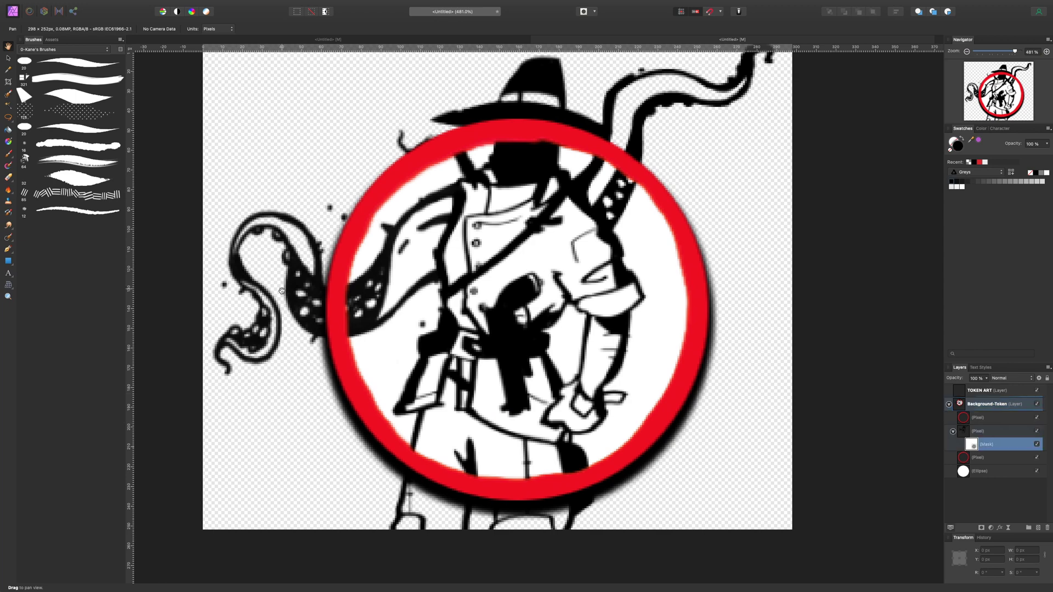
pyautogui.press('b')
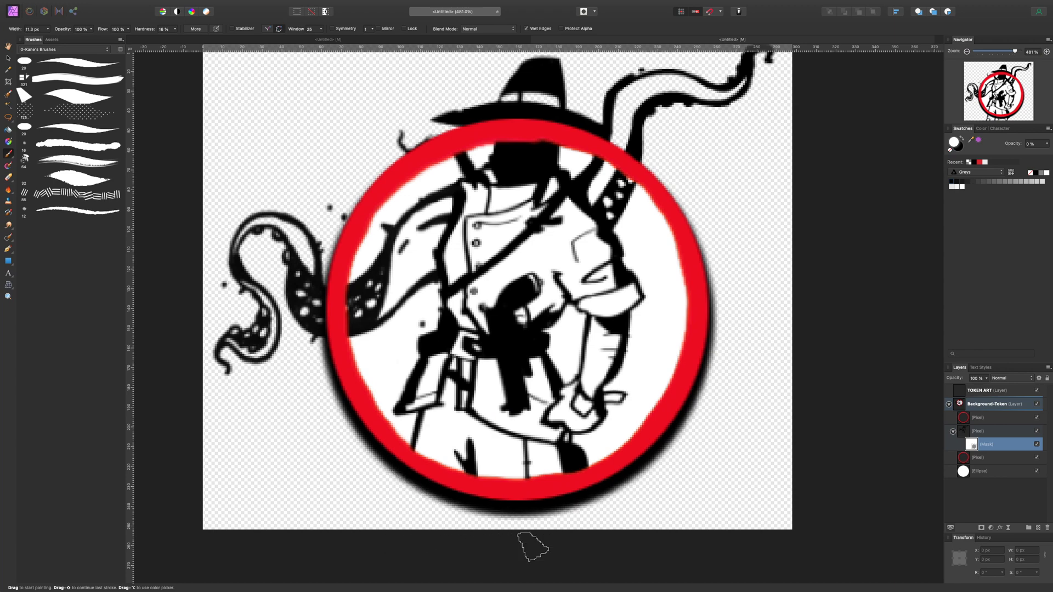
pyautogui.press('super+z')
pyautogui.press('super+z')
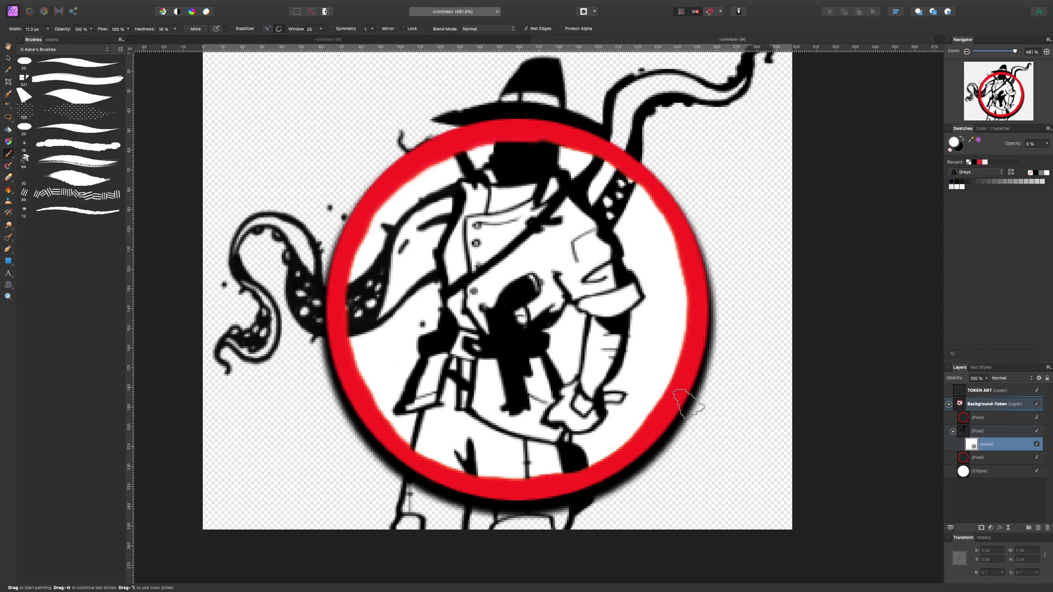
pyautogui.press('super+z')
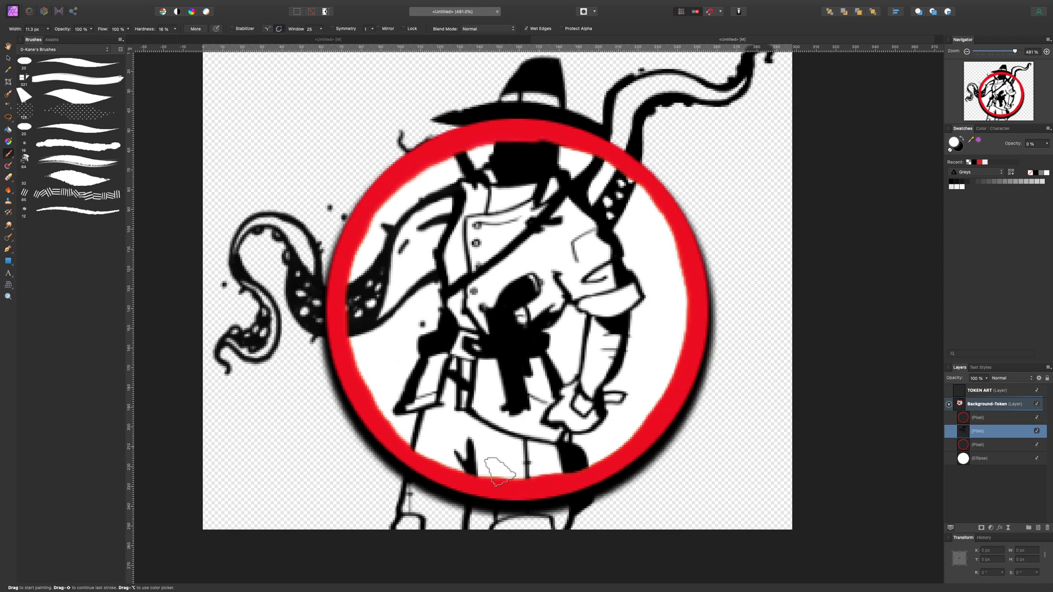
# Erase the parts of the figure's legs that extend below the red ring
pyautogui.press('e')
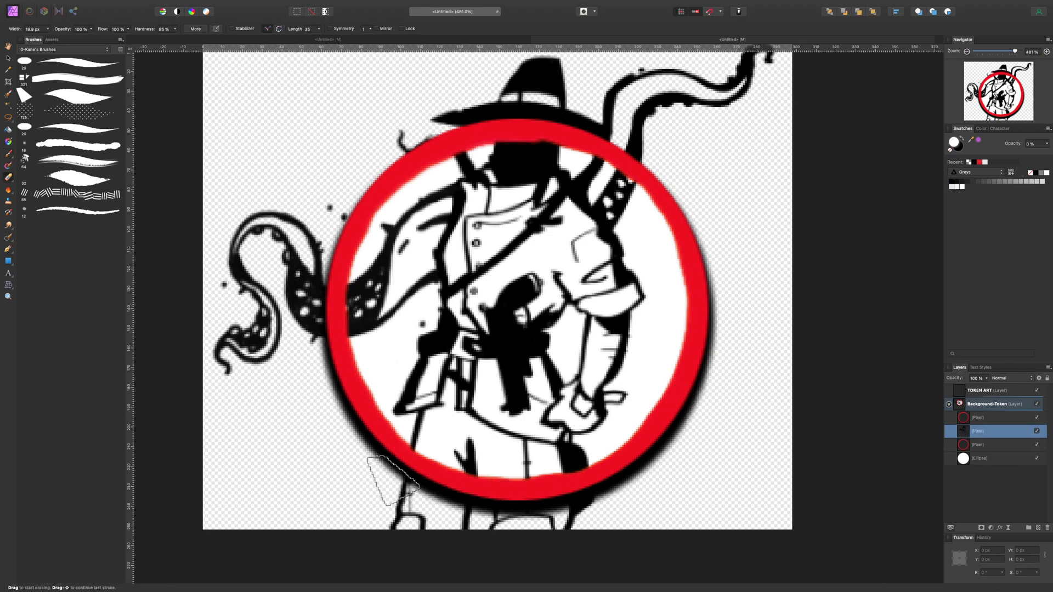
pyautogui.moveTo(393, 481)
pyautogui.mouseDown()
pyautogui.moveTo(465, 525)
pyautogui.moveTo(564, 528)
pyautogui.moveTo(583, 506)
pyautogui.moveTo(630, 496)
pyautogui.mouseUp()
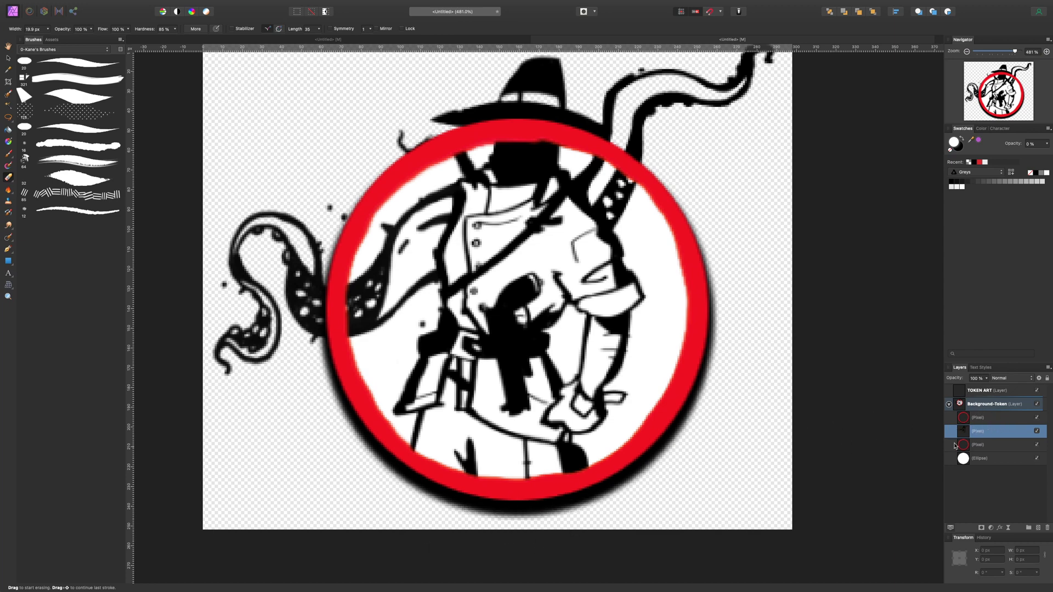
# Erase the upper ring layer over the tentacles, hat and head, and toggle the lower ring layer's visibility to check the overlap
pyautogui.click(970, 418)
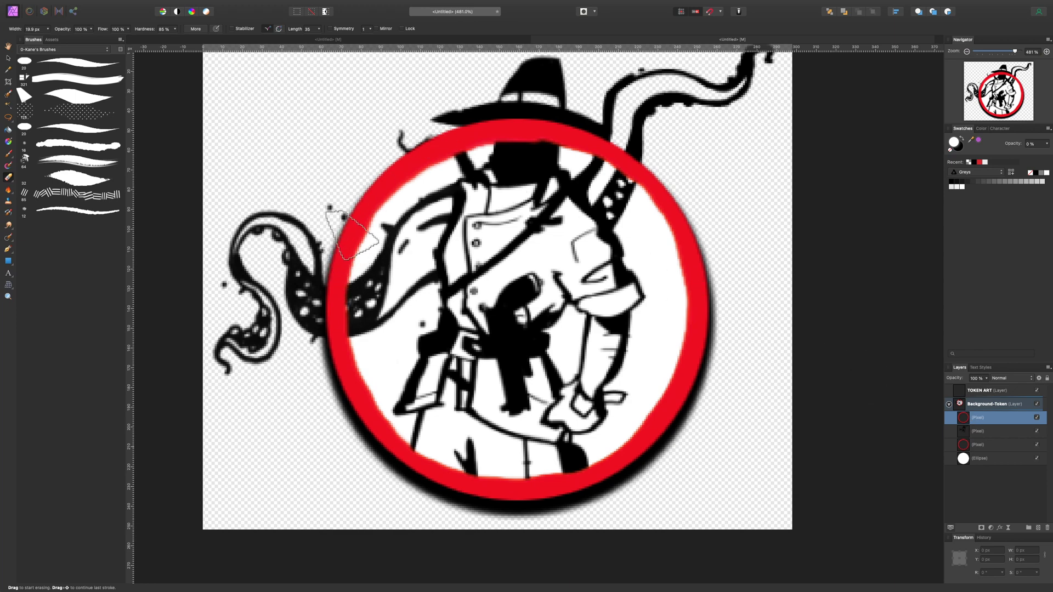
pyautogui.moveTo(344, 274)
pyautogui.mouseDown()
pyautogui.moveTo(348, 365)
pyautogui.moveTo(349, 321)
pyautogui.mouseUp()
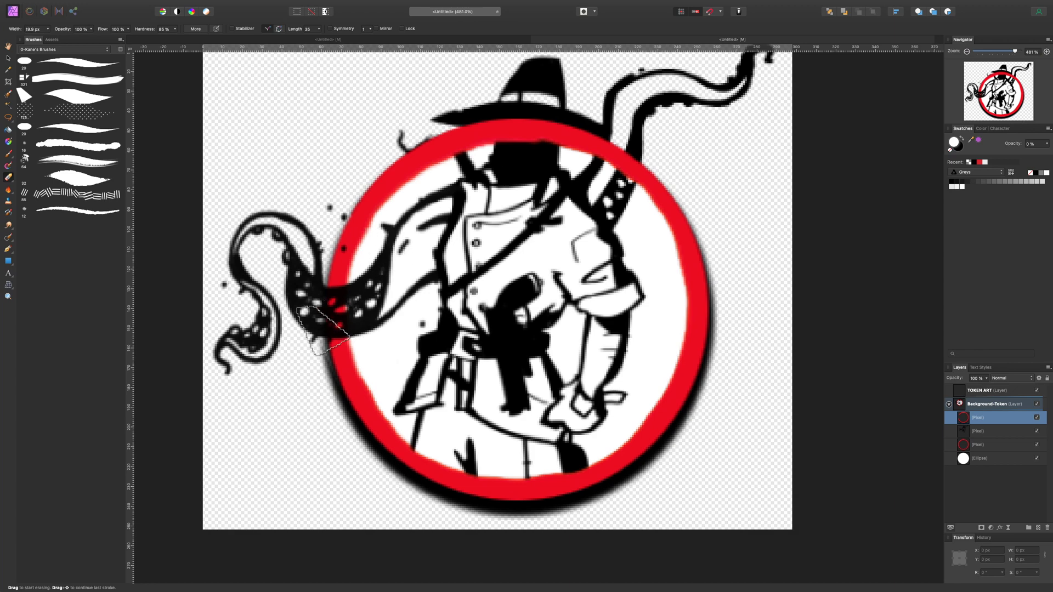
pyautogui.moveTo(455, 140)
pyautogui.mouseDown()
pyautogui.moveTo(395, 173)
pyautogui.moveTo(557, 120)
pyautogui.moveTo(600, 134)
pyautogui.moveTo(554, 134)
pyautogui.moveTo(647, 162)
pyautogui.mouseUp()
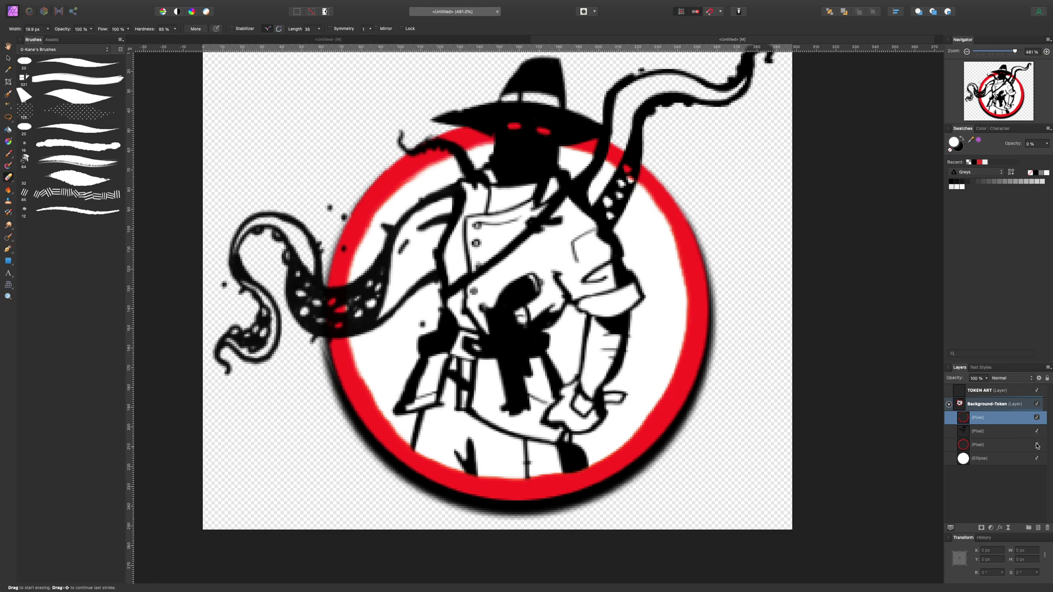
pyautogui.click(1036, 445)
pyautogui.click(1036, 445)
pyautogui.click(1036, 445)
pyautogui.click(1036, 446)
pyautogui.scroll(1, 618, 323)
pyautogui.scroll(3, 617, 324)
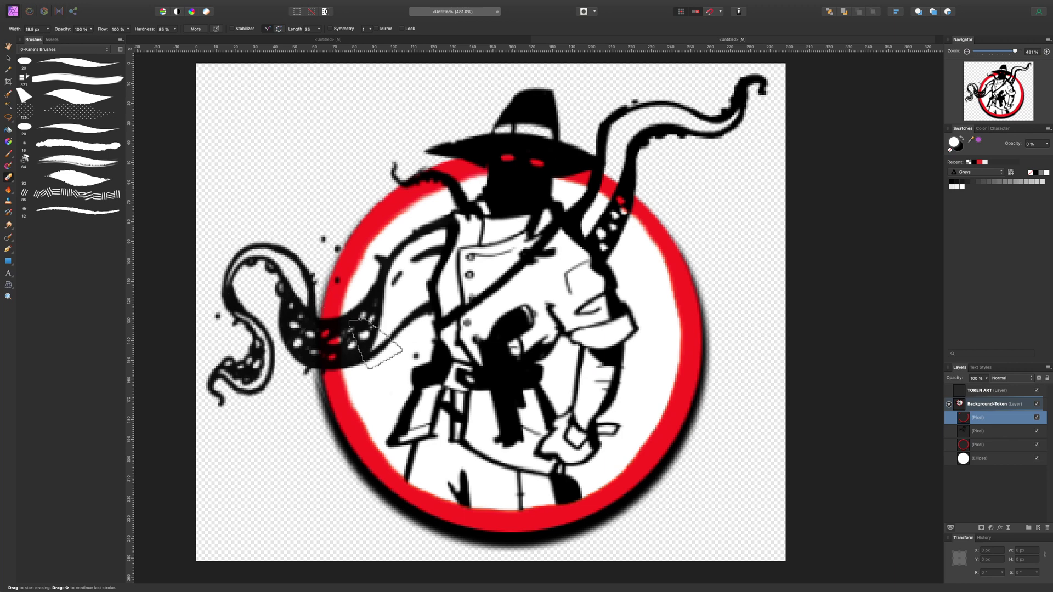
# Add a pixel layer directly beneath the figure and paint white inside the raised tentacle and its suckers
pyautogui.press('super+shift+n')
pyautogui.press('super+bracketleft')
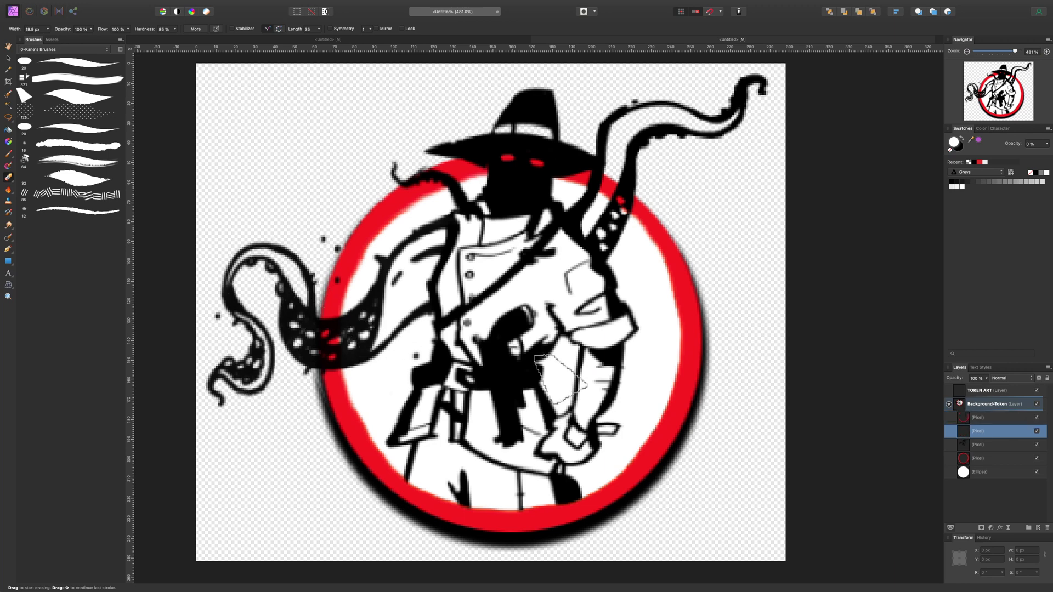
pyautogui.press('super+bracketleft')
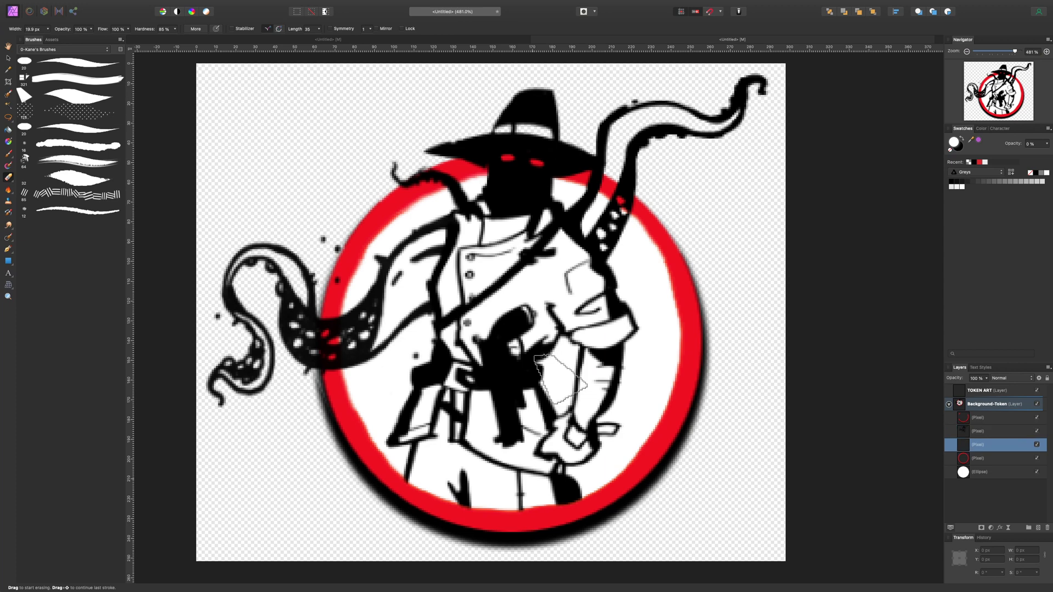
pyautogui.press('b')
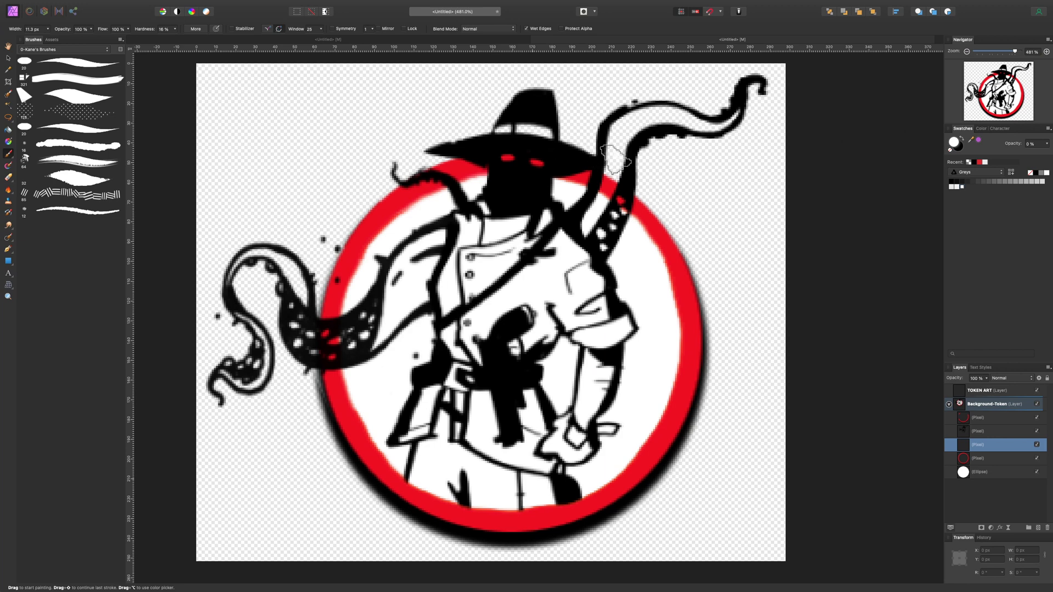
pyautogui.moveTo(605, 146)
pyautogui.mouseDown()
pyautogui.moveTo(596, 213)
pyautogui.moveTo(616, 181)
pyautogui.moveTo(610, 214)
pyautogui.moveTo(620, 200)
pyautogui.moveTo(602, 228)
pyautogui.moveTo(623, 127)
pyautogui.moveTo(669, 115)
pyautogui.moveTo(725, 127)
pyautogui.moveTo(738, 81)
pyautogui.mouseUp()
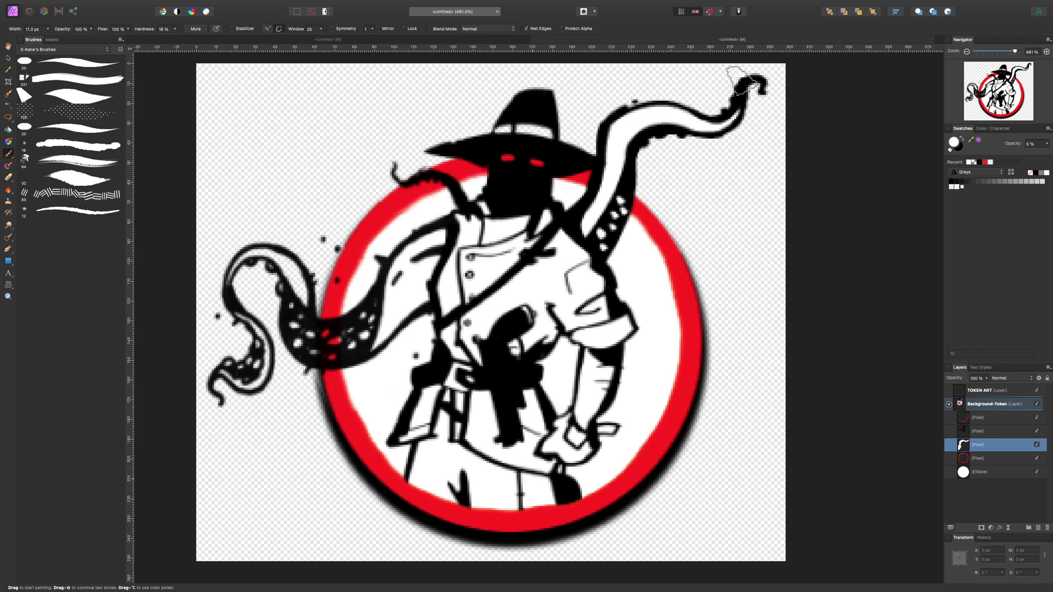
# Add a dark grey fill layer between the lower red ring and the white ellipse as a contrasting backdrop
pyautogui.click(165, 6)
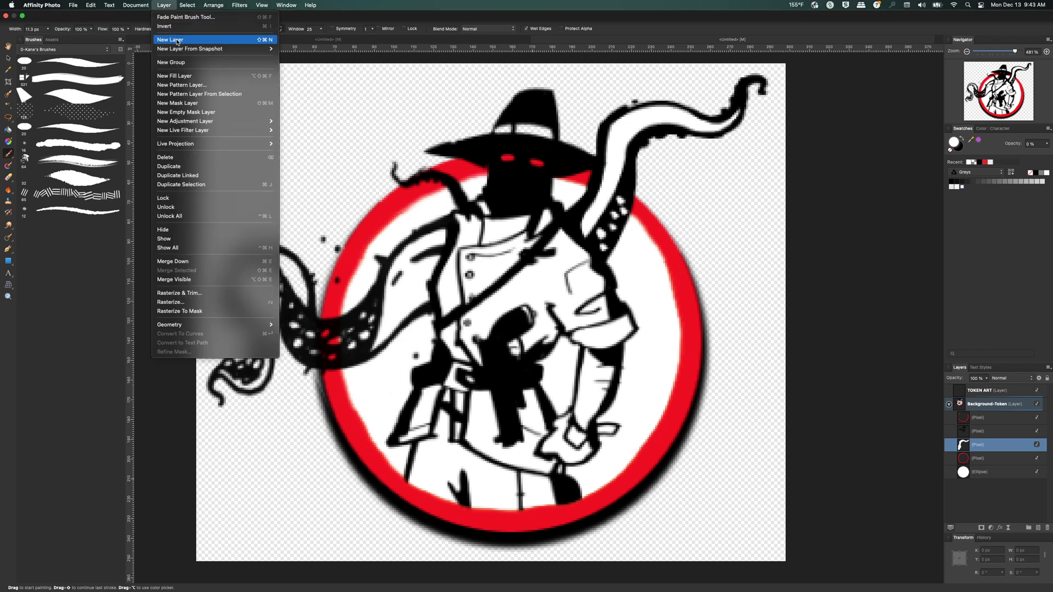
pyautogui.click(187, 75)
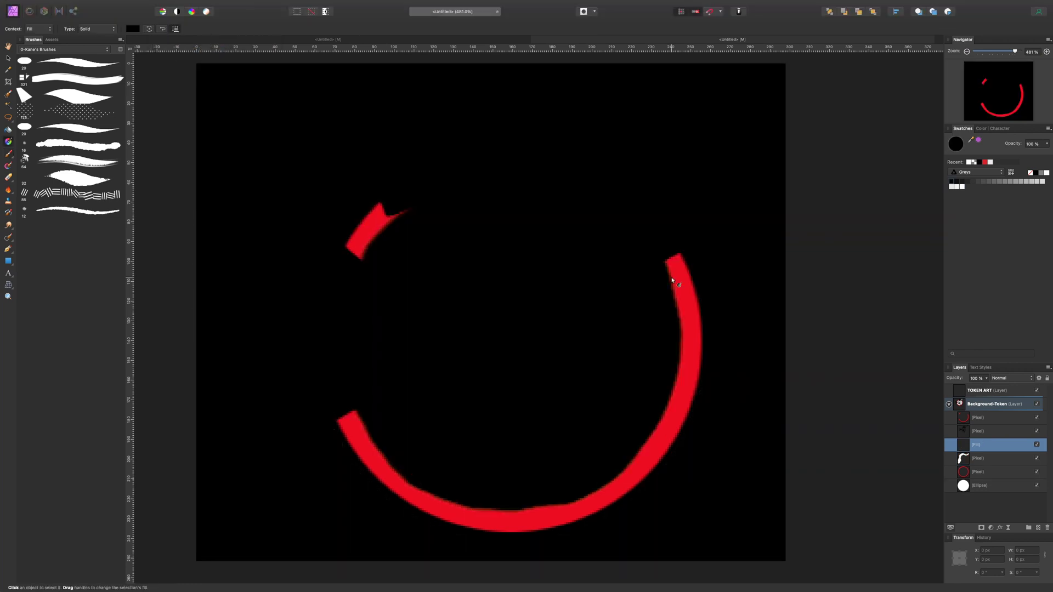
pyautogui.press('super+bracketleft')
pyautogui.press('super+bracketleft')
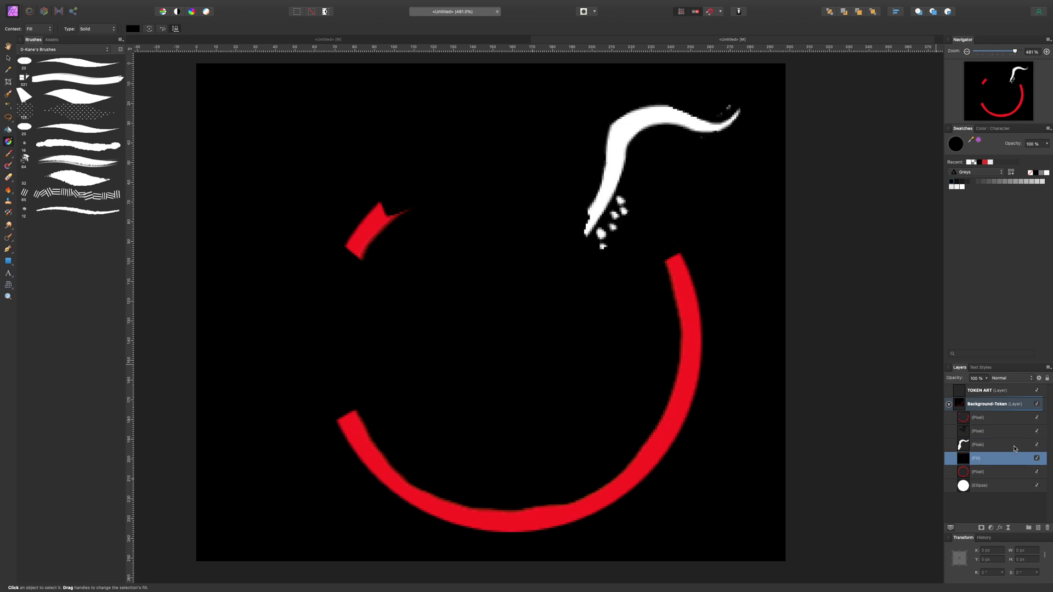
pyautogui.click(985, 182)
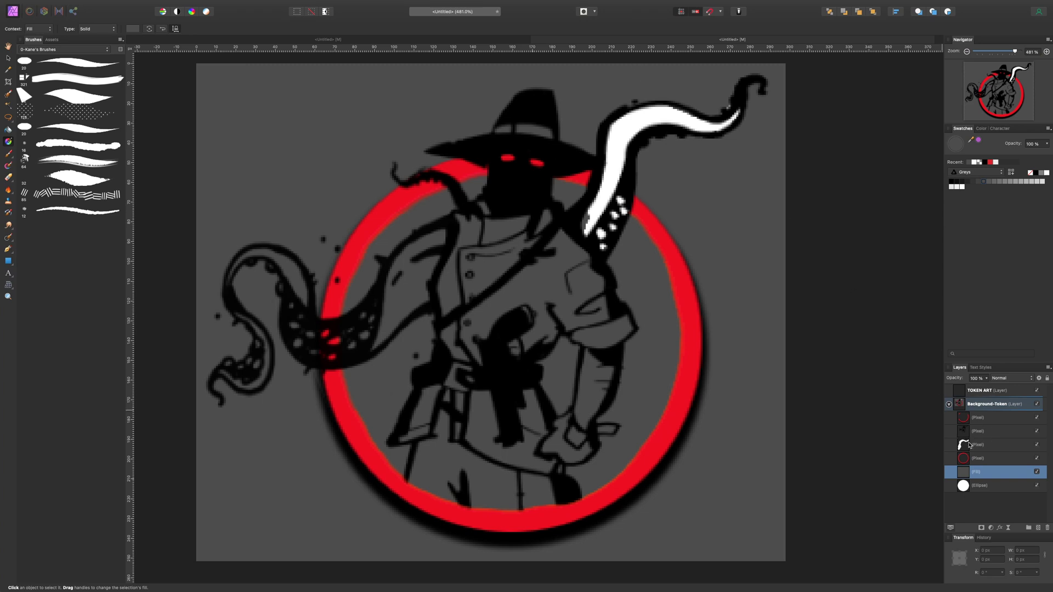
# Paint white on the underpainting layer behind the eyes, hatband, and the curled tentacle's suckers and upper arc
pyautogui.click(968, 445)
pyautogui.press('b')
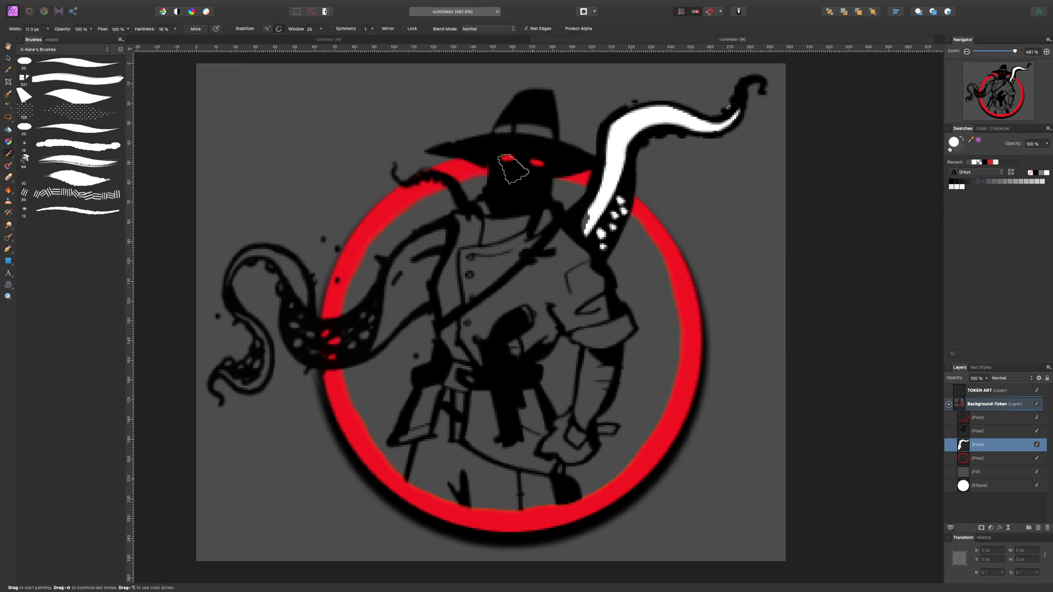
pyautogui.moveTo(502, 165)
pyautogui.mouseDown()
pyautogui.moveTo(527, 140)
pyautogui.moveTo(528, 180)
pyautogui.moveTo(540, 130)
pyautogui.moveTo(535, 172)
pyautogui.moveTo(520, 127)
pyautogui.moveTo(522, 149)
pyautogui.mouseUp()
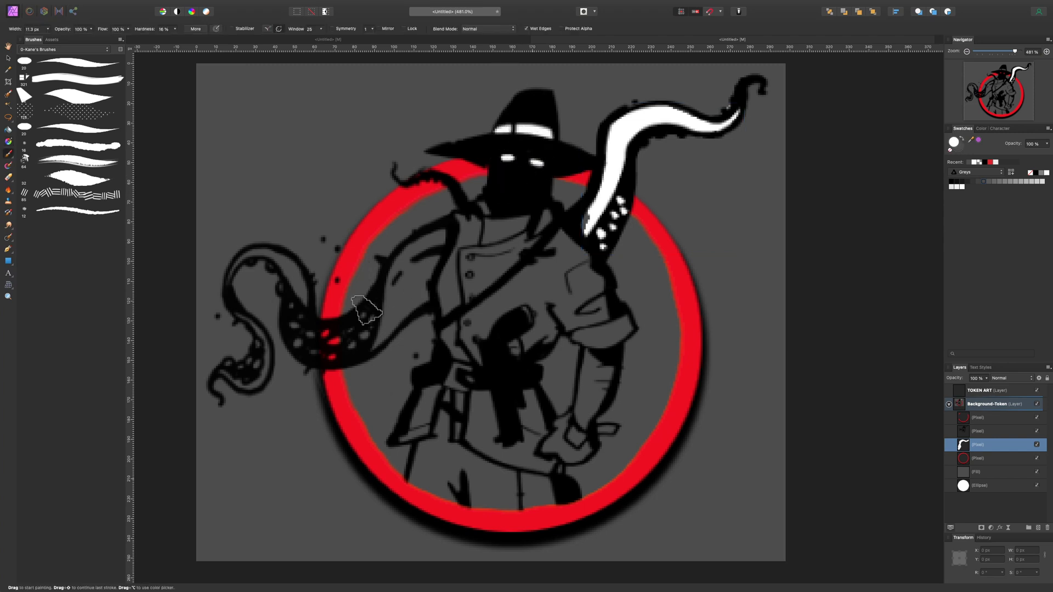
pyautogui.moveTo(369, 316)
pyautogui.mouseDown()
pyautogui.moveTo(378, 317)
pyautogui.moveTo(332, 349)
pyautogui.mouseUp()
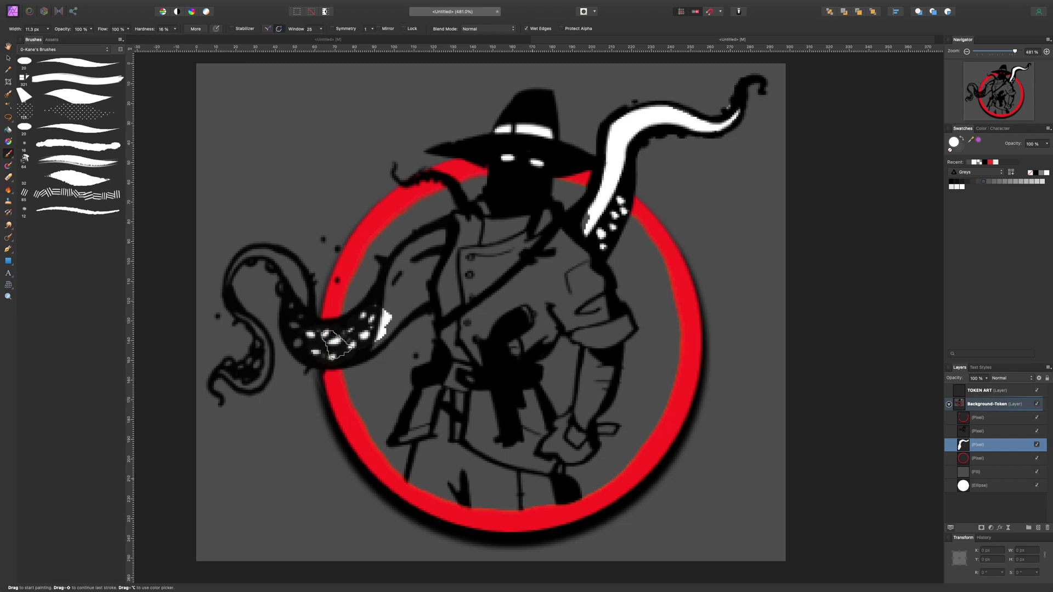
pyautogui.click(295, 326)
pyautogui.click(299, 343)
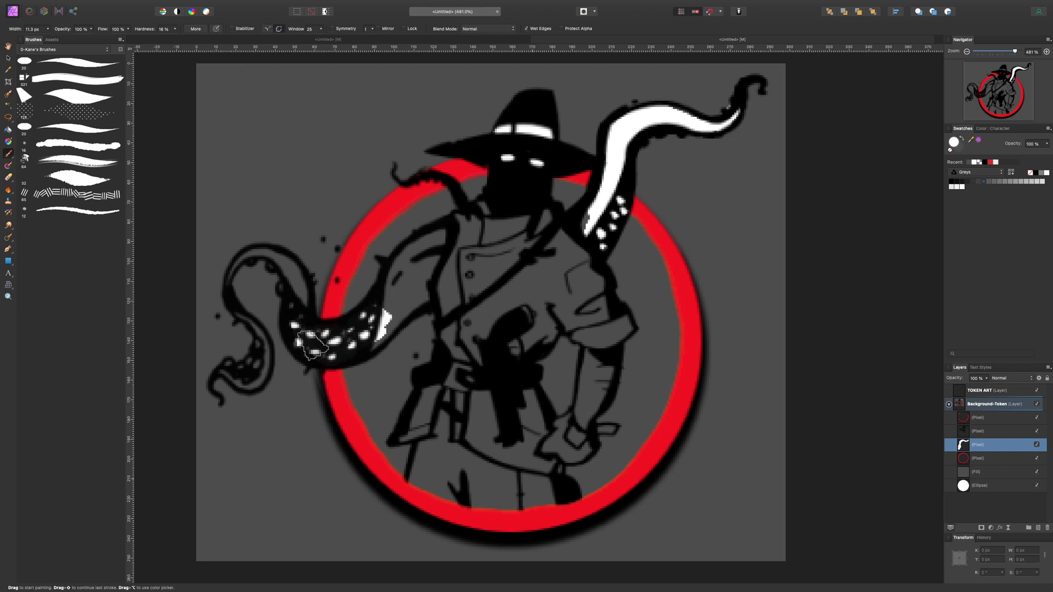
pyautogui.moveTo(307, 331)
pyautogui.mouseDown()
pyautogui.moveTo(298, 287)
pyautogui.moveTo(293, 277)
pyautogui.moveTo(287, 295)
pyautogui.moveTo(268, 246)
pyautogui.moveTo(230, 274)
pyautogui.mouseUp()
# Reduce the brush width to 3.6 px and paint white inside the curled tentacle's lower coil and suckers
pyautogui.press('[')
pyautogui.press('[')
pyautogui.press('[')
pyautogui.press('[')
pyautogui.press('[')
pyautogui.press('[')
pyautogui.press('[')
pyautogui.press('[')
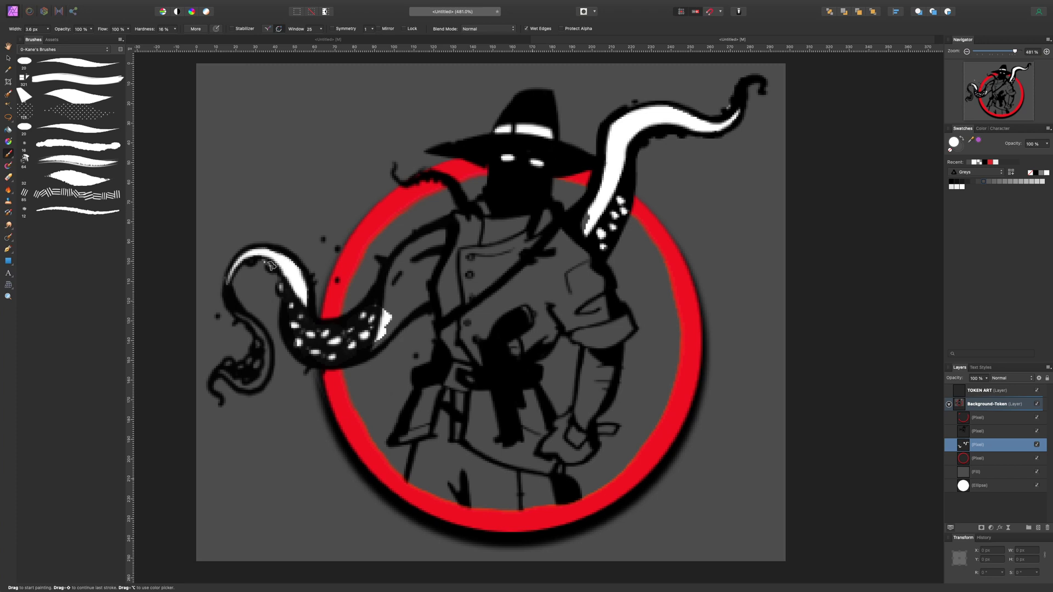
pyautogui.moveTo(262, 341)
pyautogui.mouseDown()
pyautogui.moveTo(236, 309)
pyautogui.moveTo(261, 341)
pyautogui.moveTo(263, 367)
pyautogui.moveTo(251, 384)
pyautogui.moveTo(224, 367)
pyautogui.moveTo(255, 366)
pyautogui.mouseUp()
pyautogui.click(258, 363)
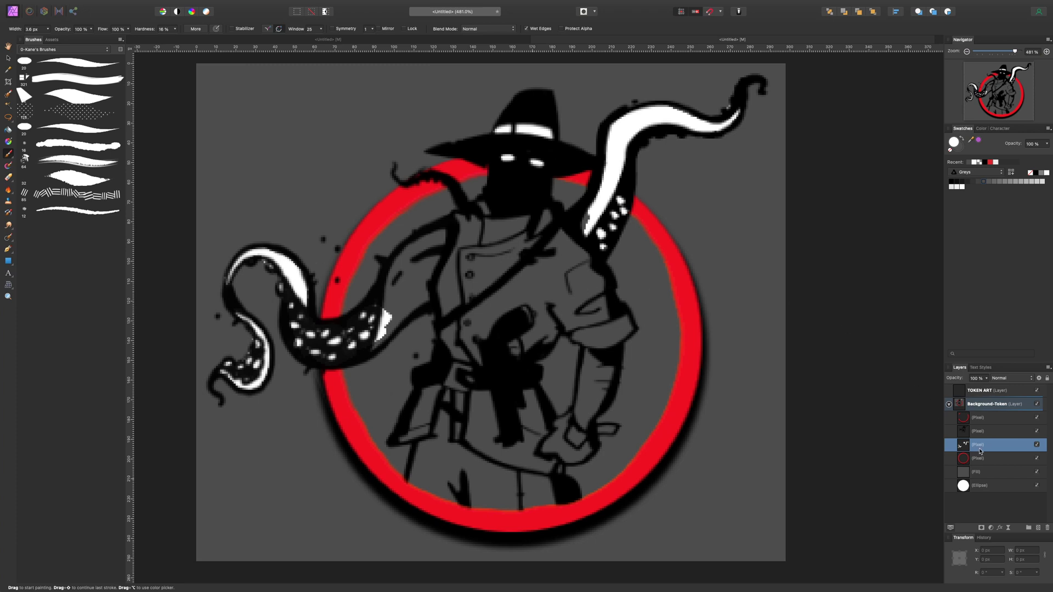
# Load the Bearcats swatch palette, pick its muted grey-brown and start painting the figure's coat across the chest
pyautogui.click(984, 174)
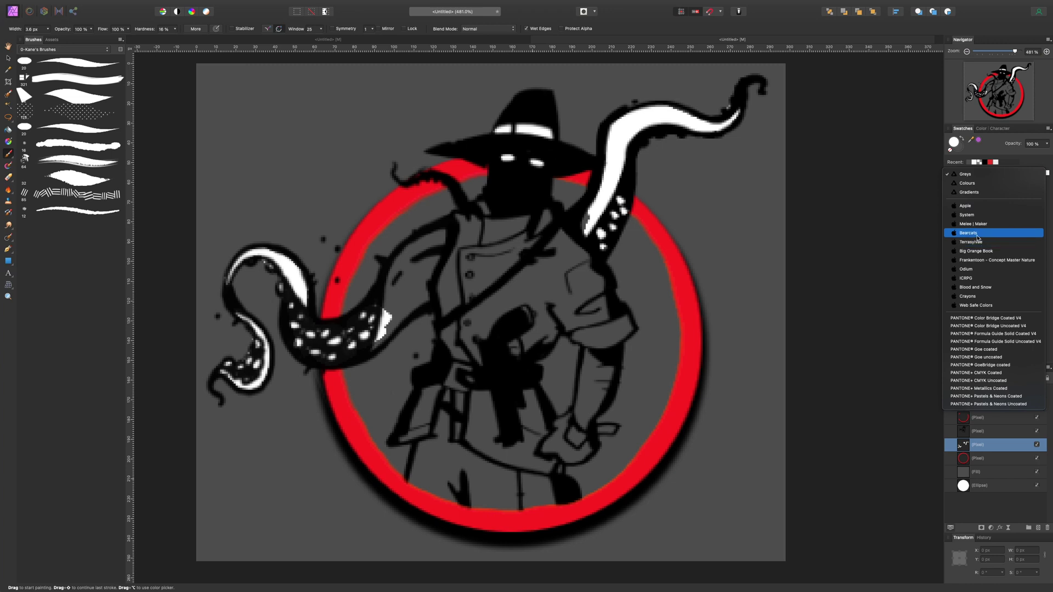
pyautogui.click(979, 233)
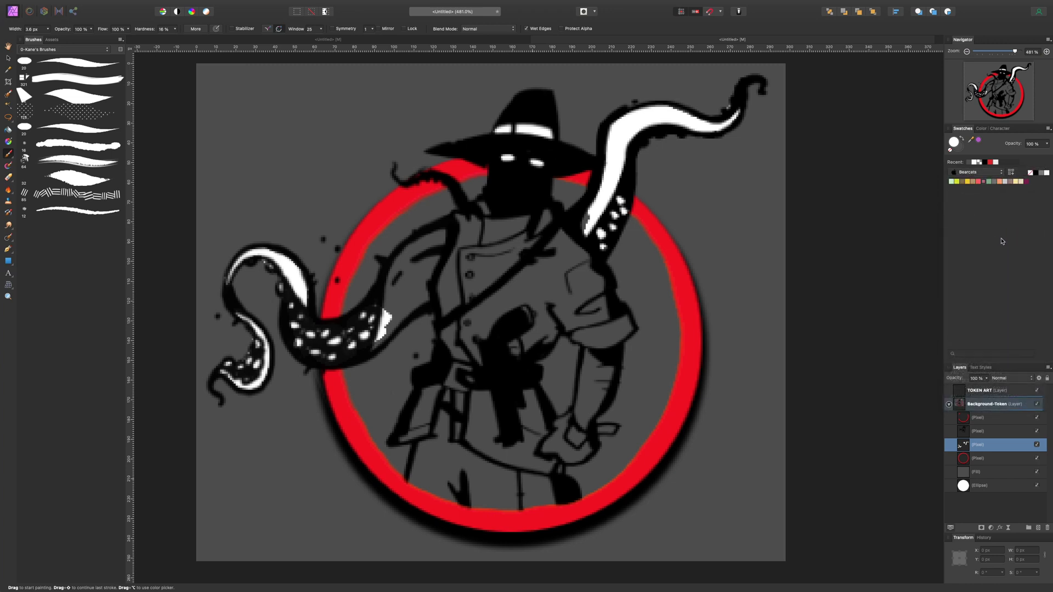
pyautogui.click(993, 181)
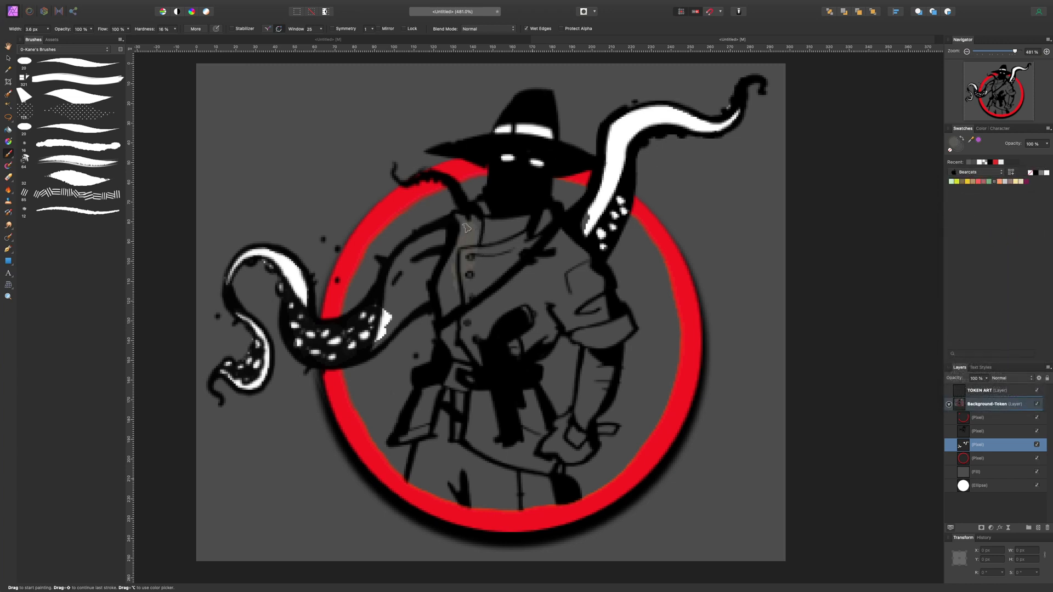
pyautogui.moveTo(460, 237)
pyautogui.mouseDown()
pyautogui.moveTo(470, 211)
pyautogui.moveTo(473, 247)
pyautogui.moveTo(492, 204)
pyautogui.moveTo(498, 290)
pyautogui.moveTo(519, 224)
pyautogui.moveTo(531, 226)
pyautogui.moveTo(546, 262)
pyautogui.moveTo(556, 235)
pyautogui.mouseUp()
pyautogui.moveTo(568, 277)
pyautogui.mouseDown()
pyautogui.moveTo(574, 246)
pyautogui.moveTo(571, 275)
pyautogui.moveTo(513, 328)
pyautogui.moveTo(496, 263)
pyautogui.moveTo(445, 286)
pyautogui.mouseUp()
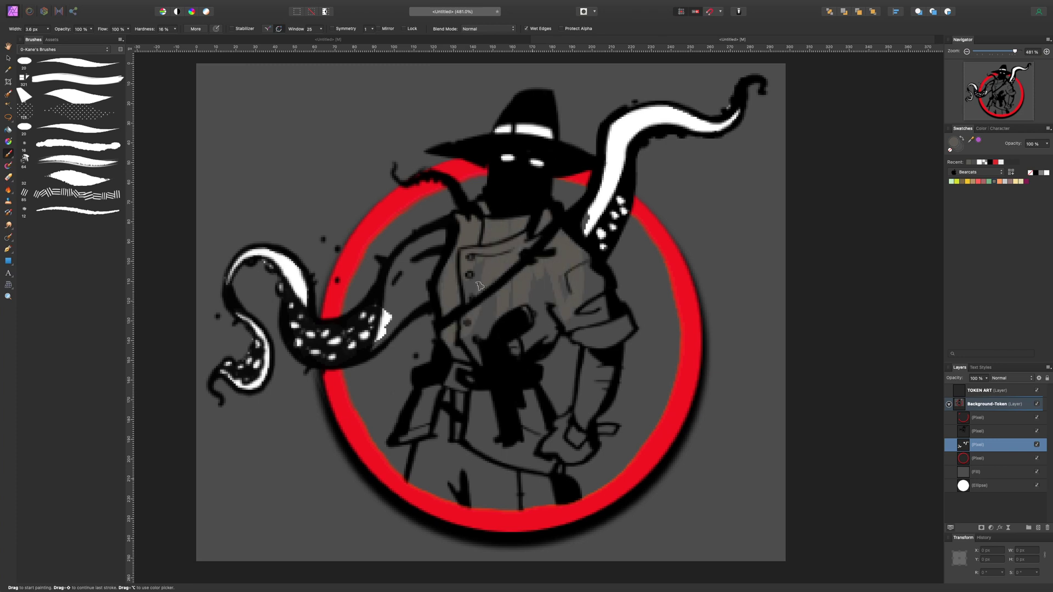
# Enlarge the brush to 11.1 px and paint grey-brown over the rest of the coat's torso and both sleeves
pyautogui.press(']')
pyautogui.press(']')
pyautogui.press(']')
pyautogui.press(']')
pyautogui.press(']')
pyautogui.moveTo(455, 339)
pyautogui.mouseDown()
pyautogui.moveTo(525, 251)
pyautogui.moveTo(536, 329)
pyautogui.moveTo(553, 287)
pyautogui.moveTo(560, 323)
pyautogui.moveTo(585, 306)
pyautogui.moveTo(560, 301)
pyautogui.moveTo(567, 327)
pyautogui.moveTo(595, 344)
pyautogui.moveTo(600, 285)
pyautogui.moveTo(618, 322)
pyautogui.moveTo(581, 272)
pyautogui.mouseUp()
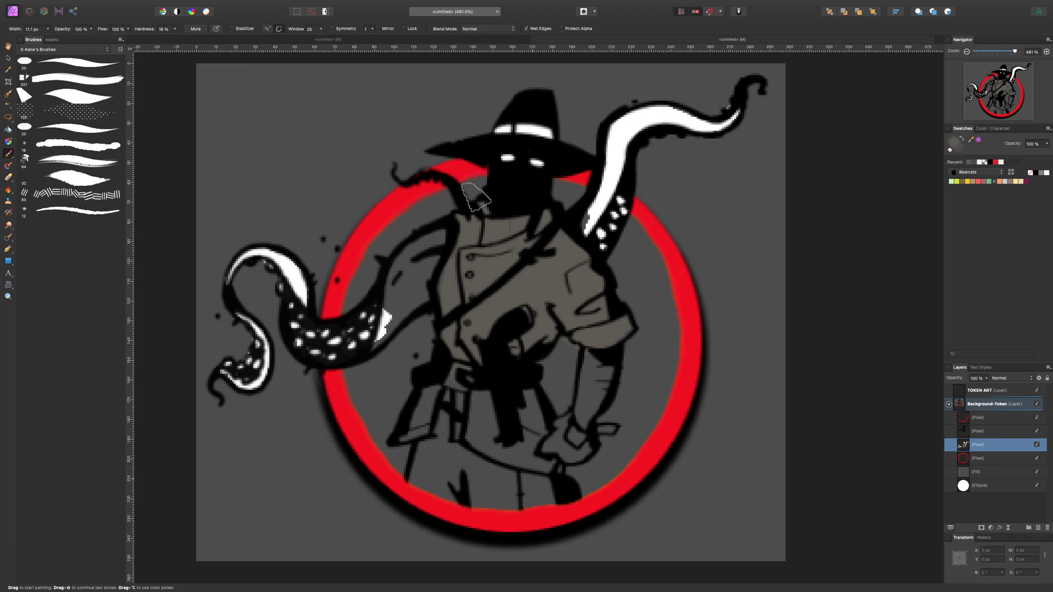
pyautogui.moveTo(379, 310)
pyautogui.mouseDown()
pyautogui.moveTo(401, 295)
pyautogui.moveTo(379, 332)
pyautogui.moveTo(415, 266)
pyautogui.moveTo(398, 276)
pyautogui.moveTo(425, 247)
pyautogui.moveTo(447, 263)
pyautogui.moveTo(443, 280)
pyautogui.mouseUp()
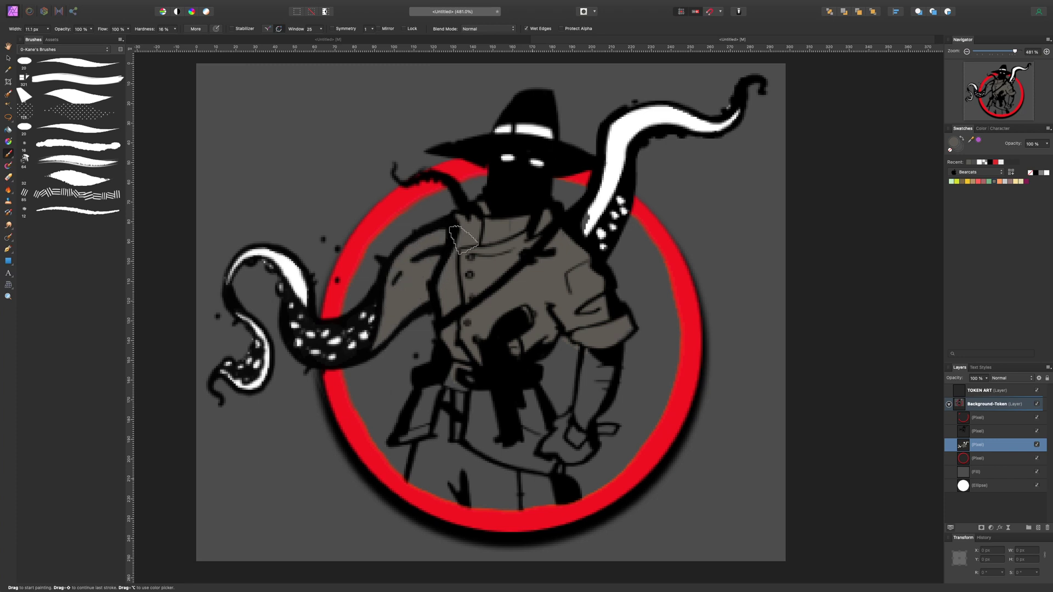
# Undo the wide grey-brown strokes on the coat's sleeves and torso
pyautogui.press('super+z')
pyautogui.press('super+z')
pyautogui.press('super+z')
pyautogui.press('super+z')
pyautogui.press('super+z')
pyautogui.press('super+z')
pyautogui.press('super+z')
pyautogui.press('super+z')
pyautogui.press('super+z')
pyautogui.press('super+z')
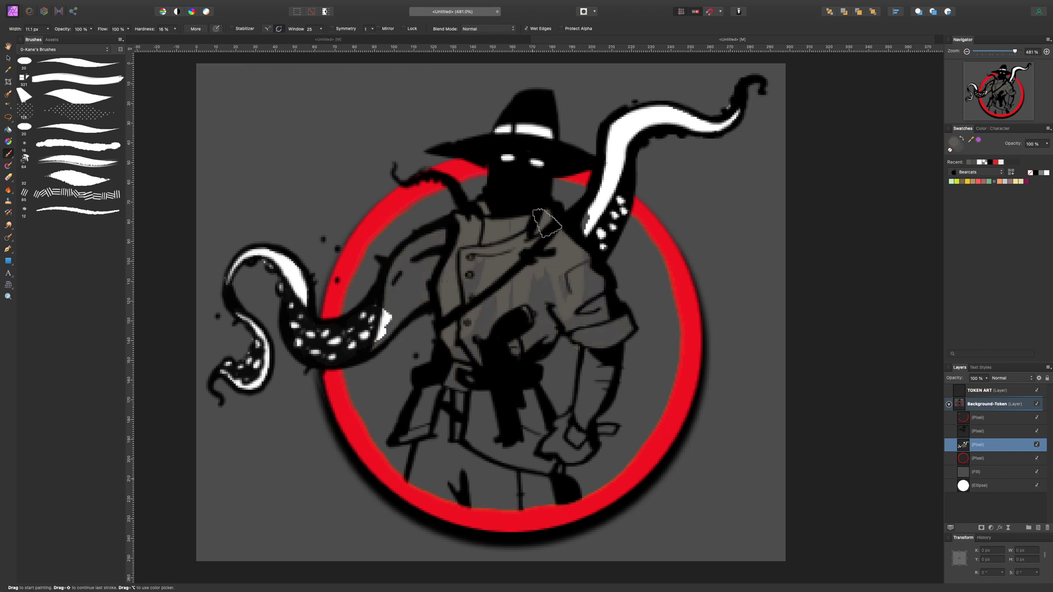
# Remove all remaining grey-brown coat paint by undoing its strokes, and hide the dark grey fill layer
pyautogui.click(1036, 472)
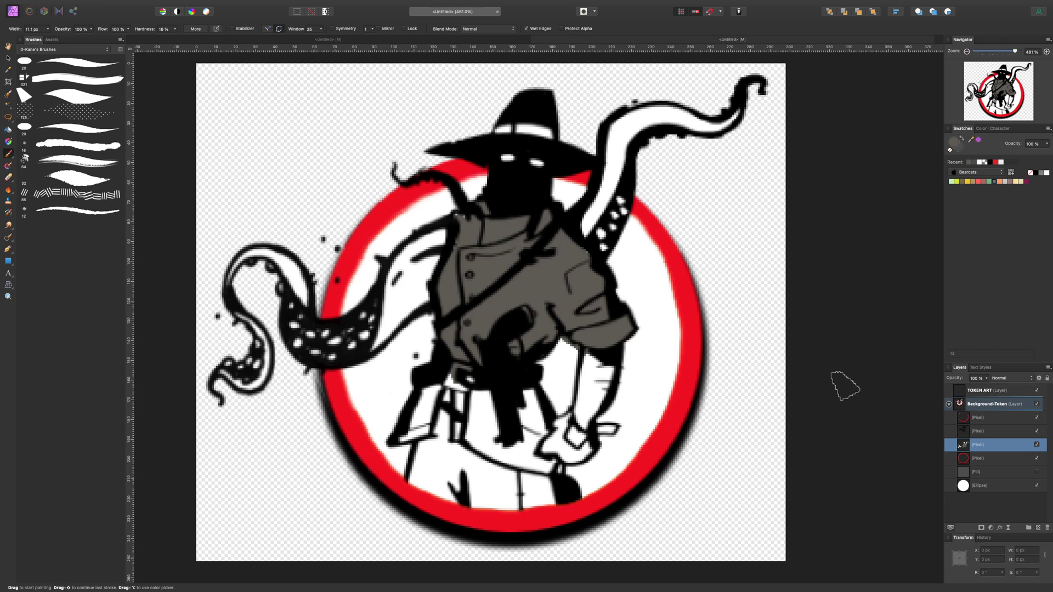
pyautogui.press('super+z')
pyautogui.press('super+z')
pyautogui.press('super+z')
pyautogui.press('super+z')
pyautogui.press('super+z')
pyautogui.press('super+z')
pyautogui.press('super+z')
pyautogui.press('super+z')
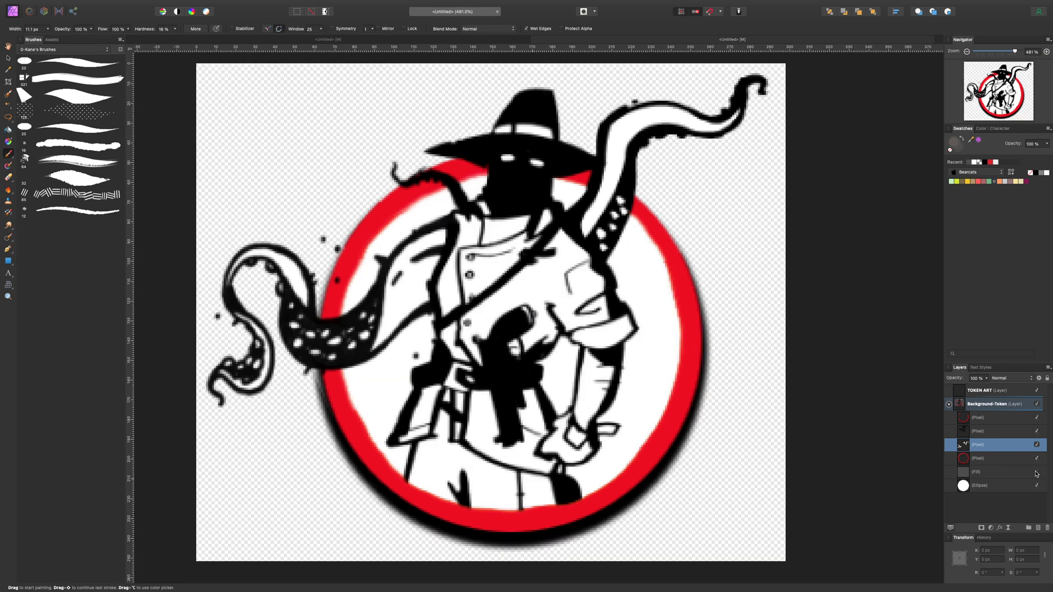
pyautogui.click(1036, 471)
# Set up a PNG export of the whole document, proceed to choosing the file name and location, and cancel without saving
pyautogui.press('super+minus')
pyautogui.press('super+minus')
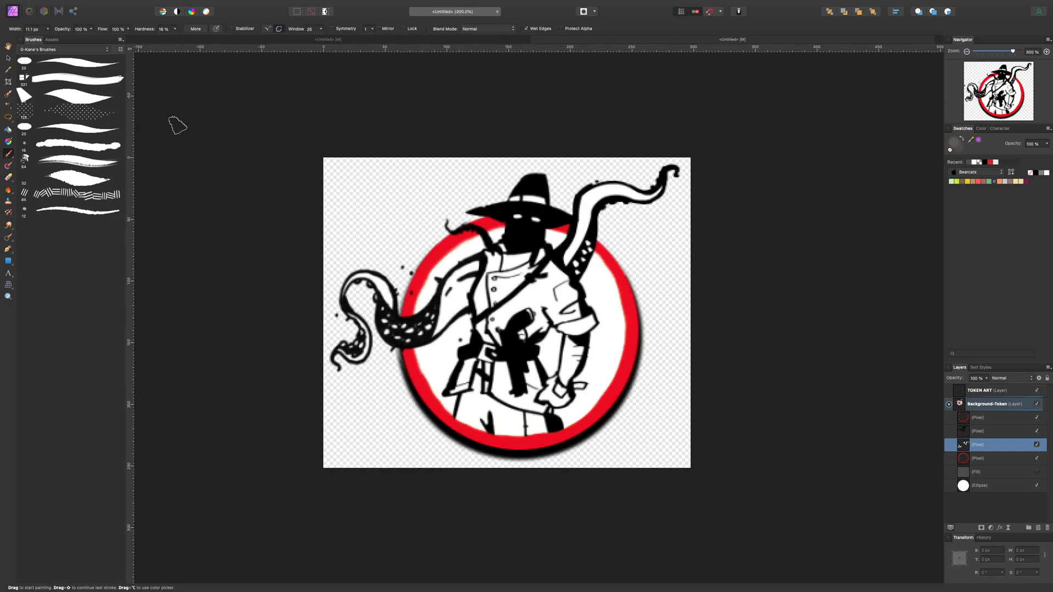
pyautogui.click(74, 5)
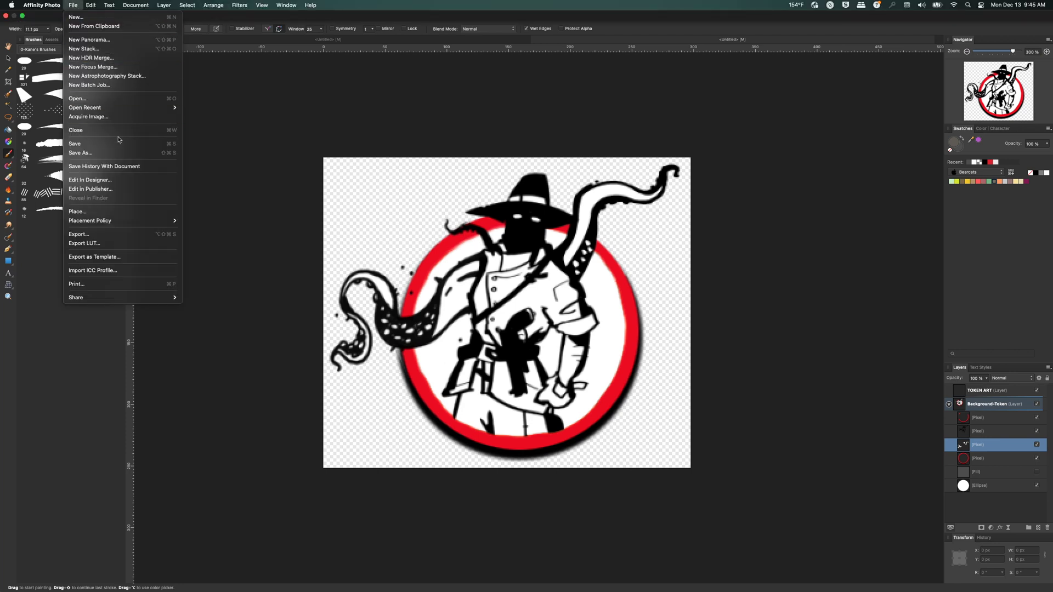
pyautogui.click(100, 235)
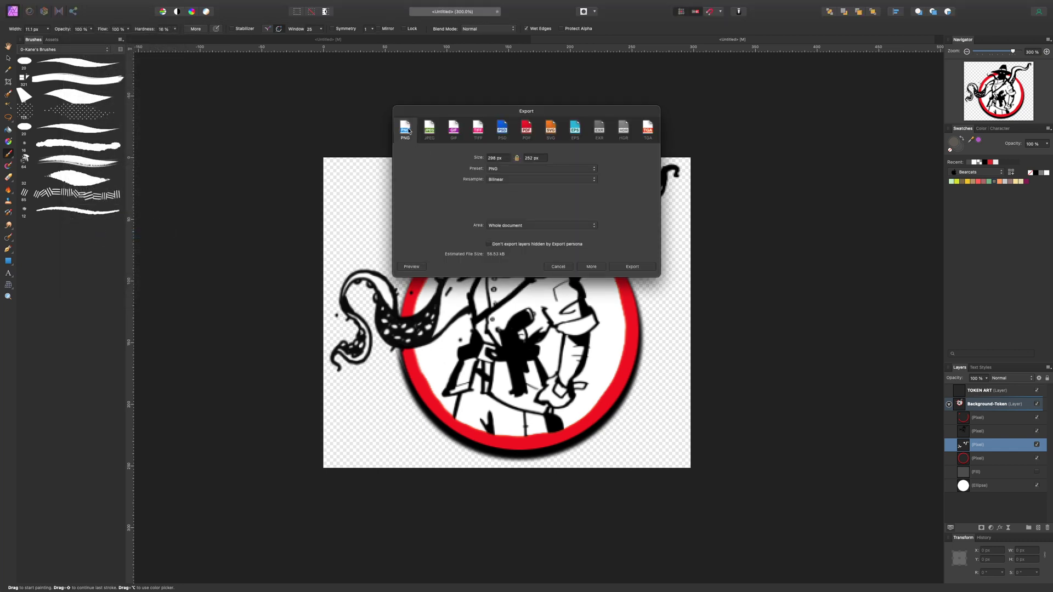
pyautogui.click(633, 267)
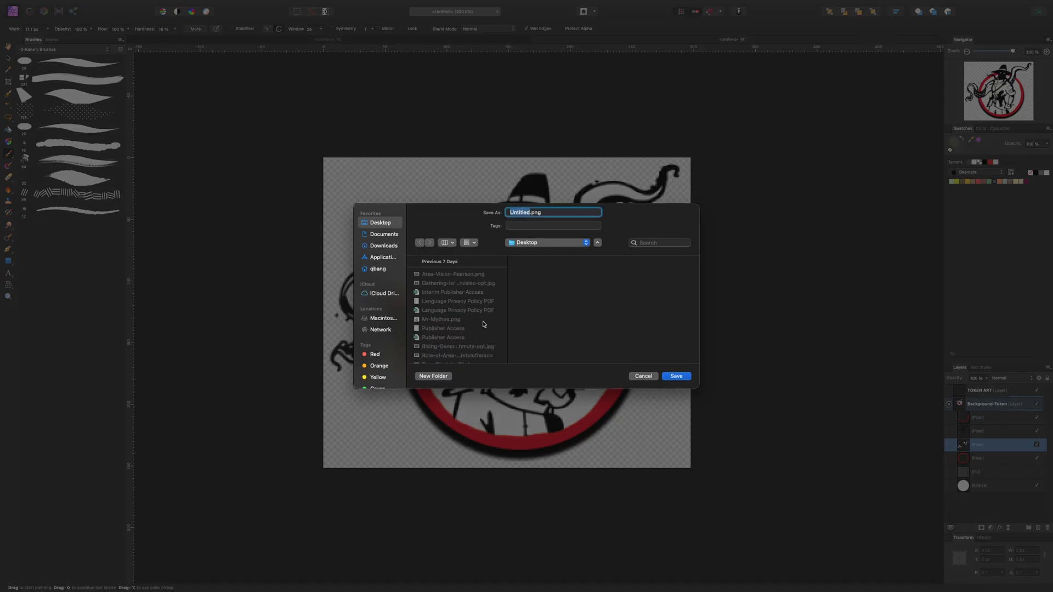
pyautogui.click(637, 377)
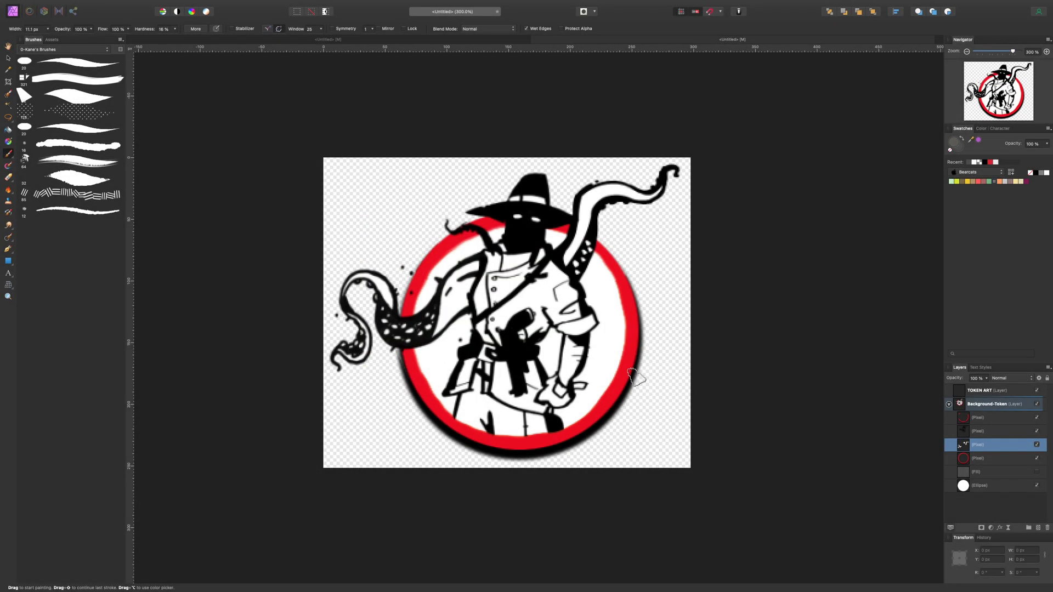